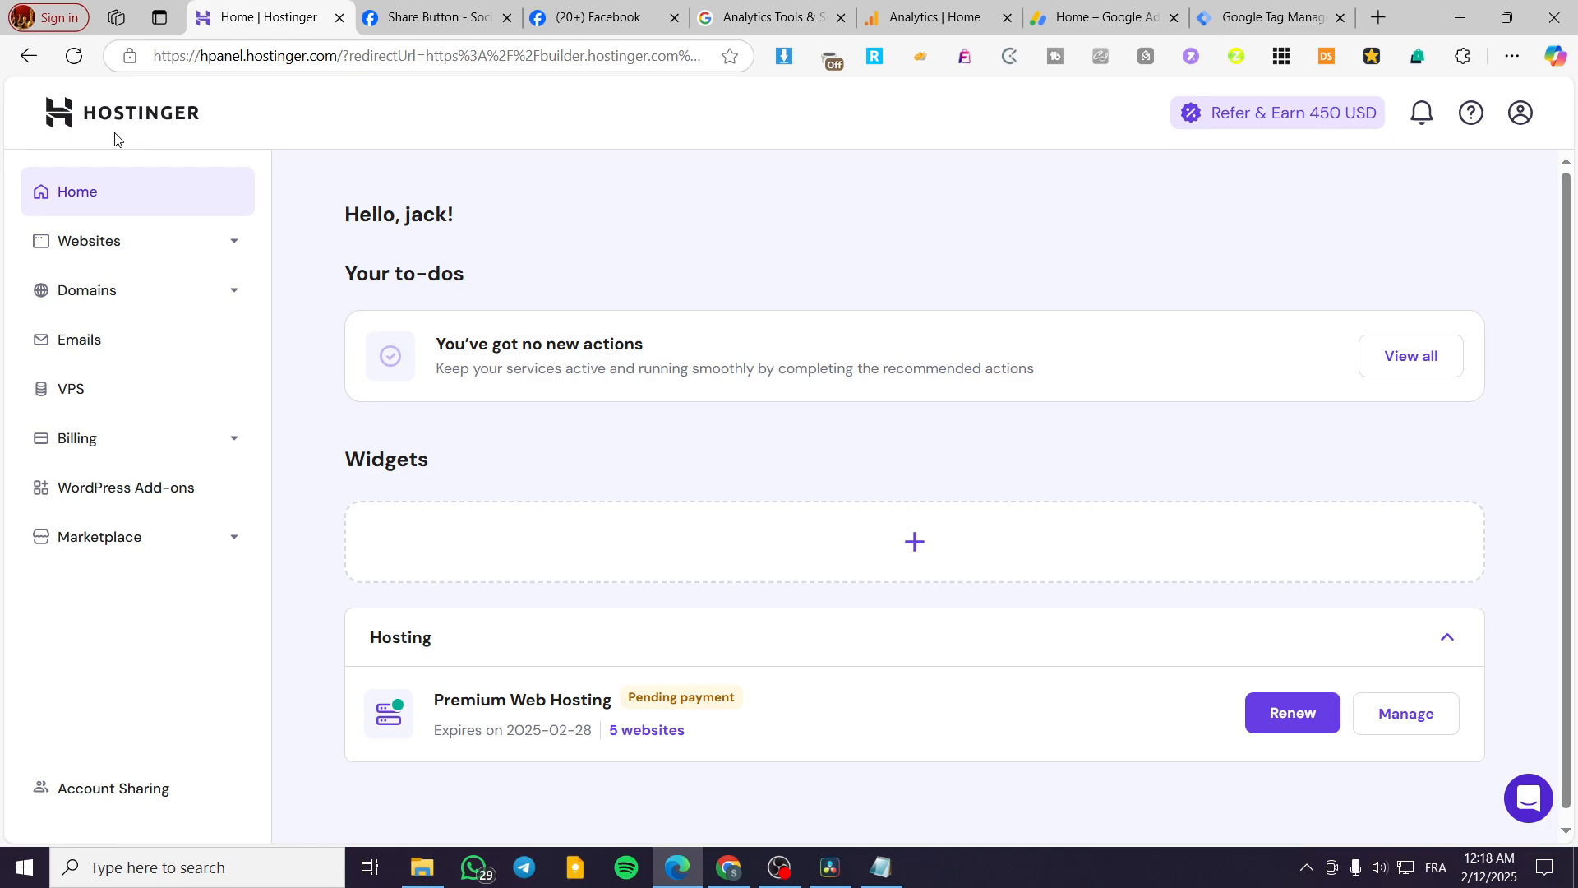
Look over Facebook's Share Button documentation, including its step-by-step instructions and configurator, and return to the Hostinger panel.
click(365, 9)
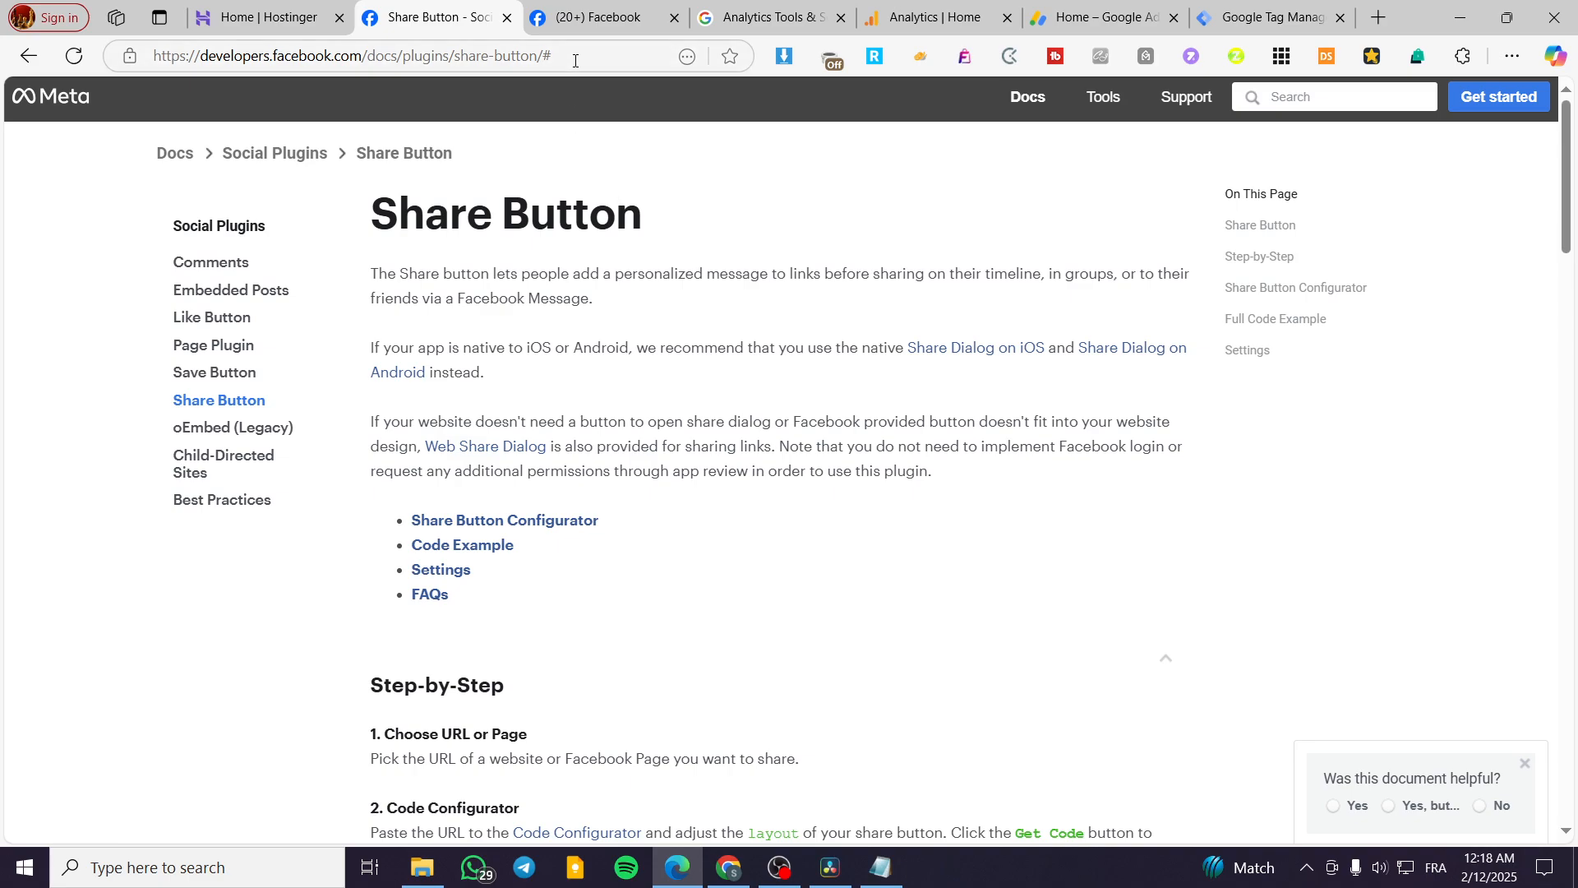
scroll(878, 466, down, 8)
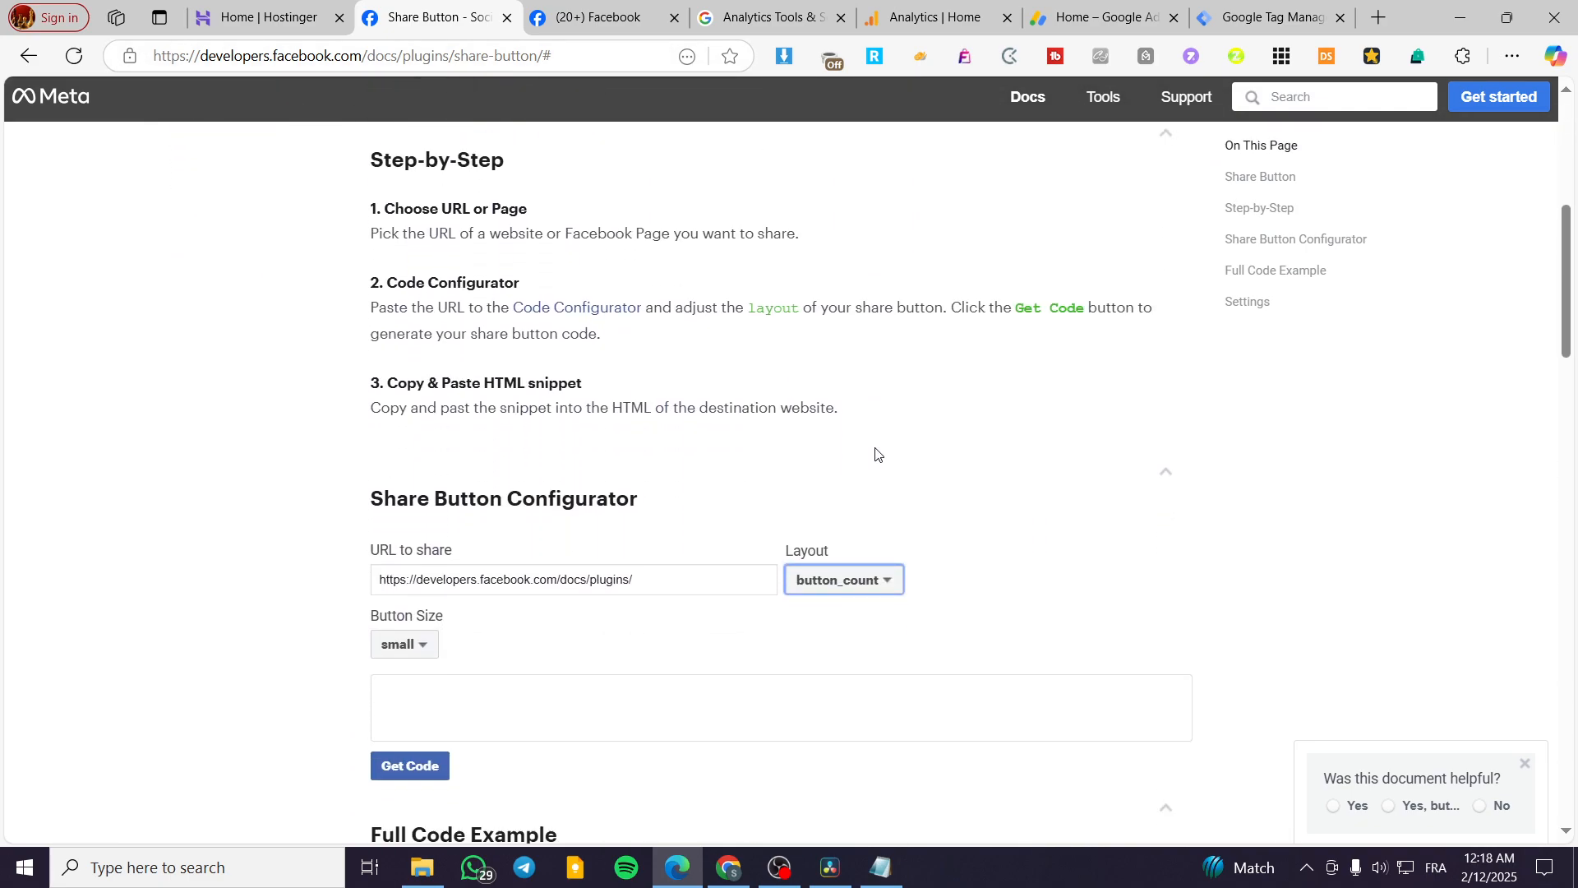
scroll(684, 457, up, 10)
click(249, 8)
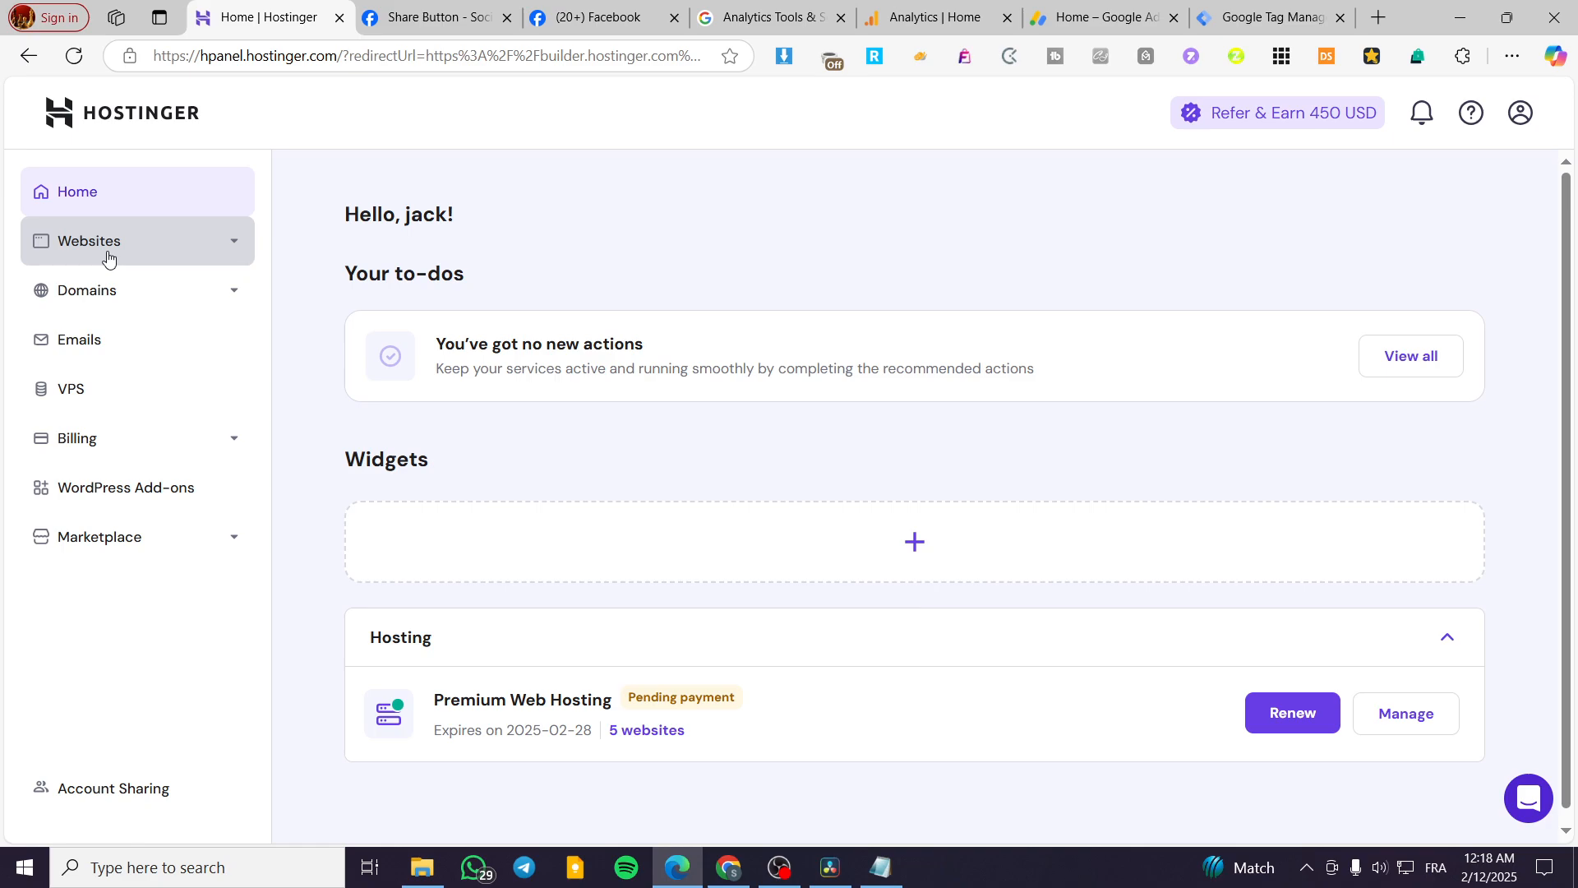
Open the jacksclothing.xyz site from the websites list for editing in the website builder.
click(70, 253)
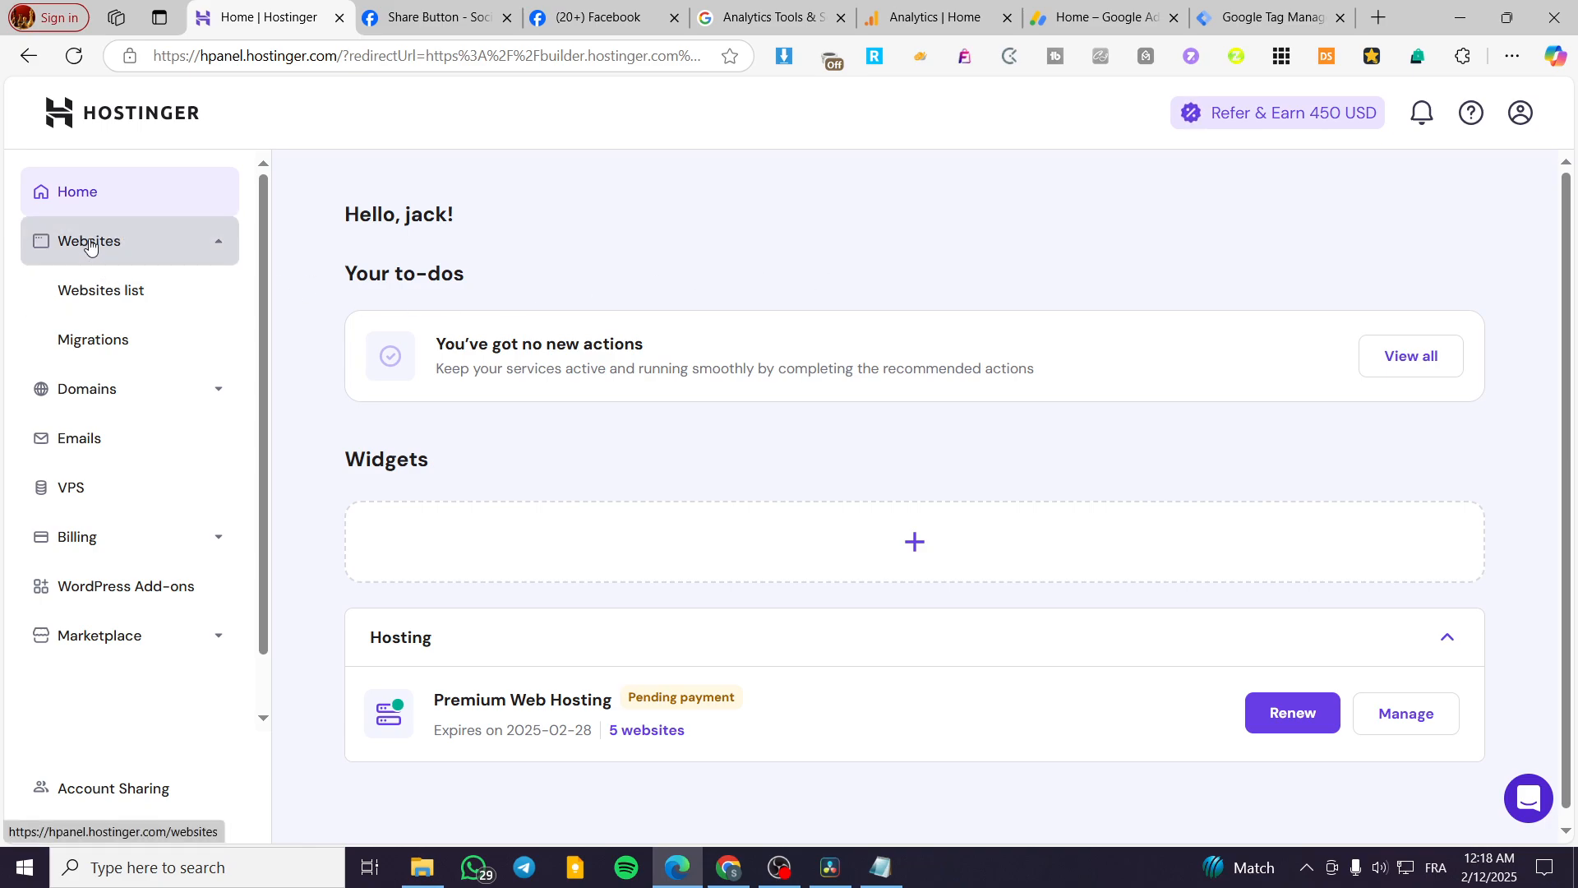
click(109, 306)
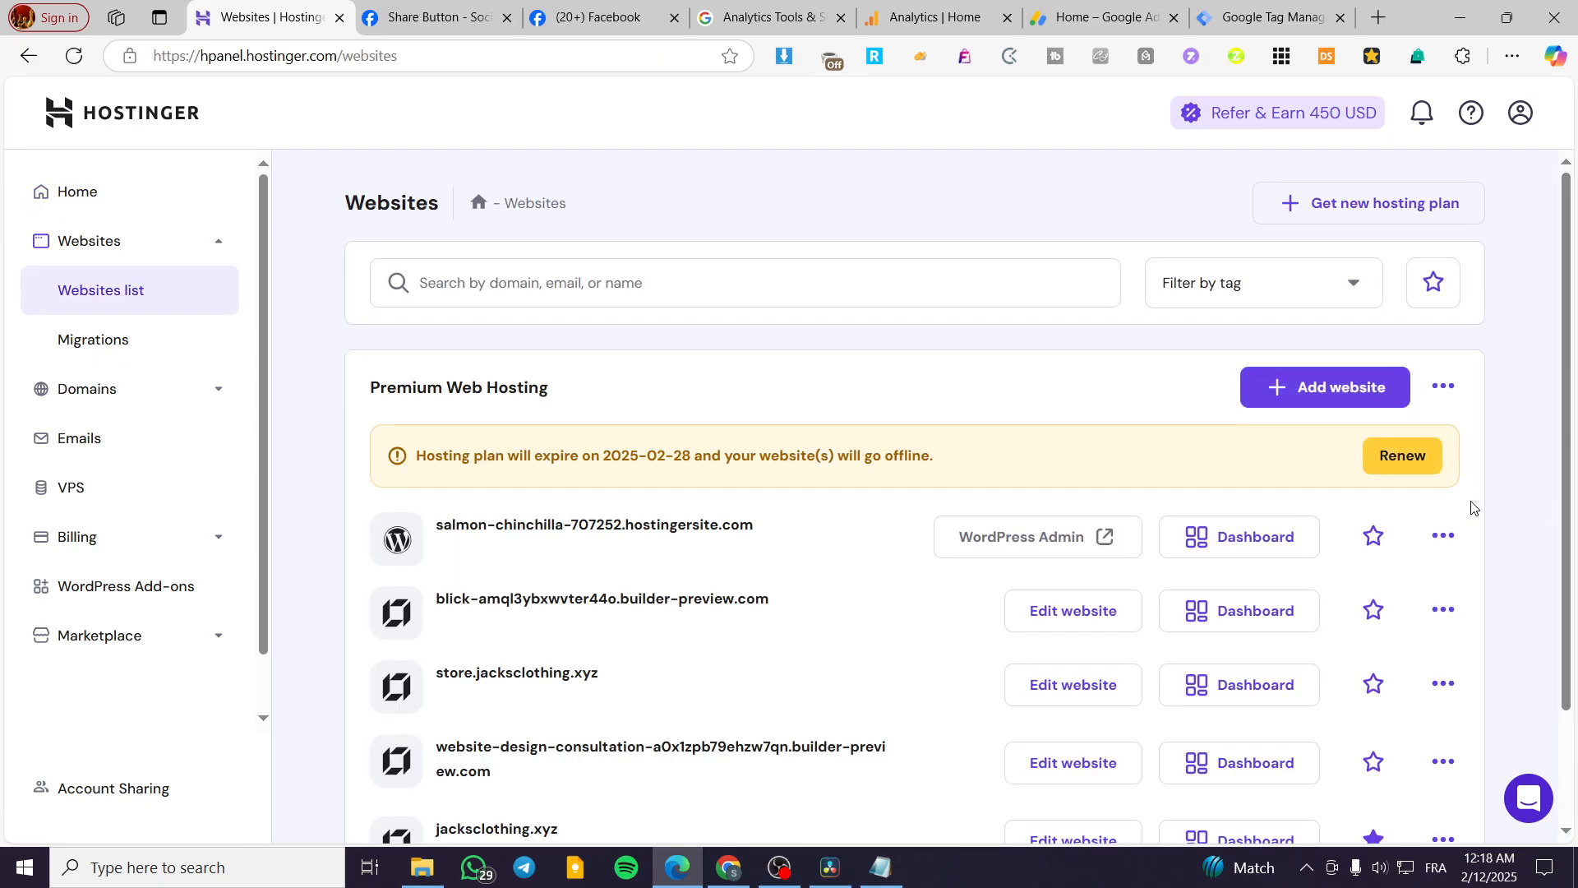
scroll(1558, 515, down, 2)
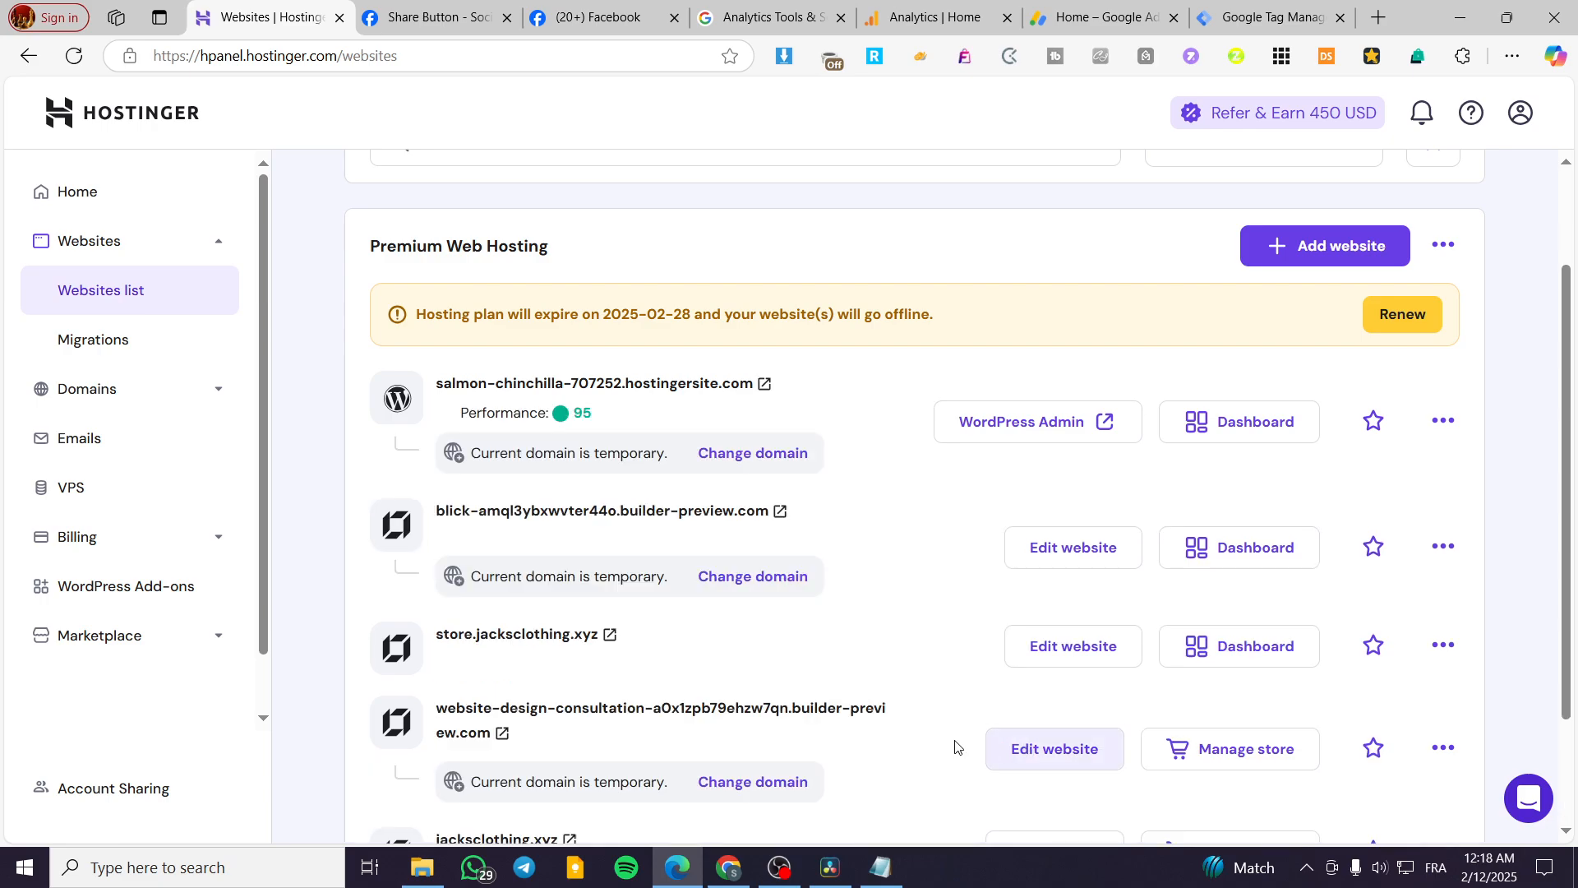
scroll(944, 722, down, 2)
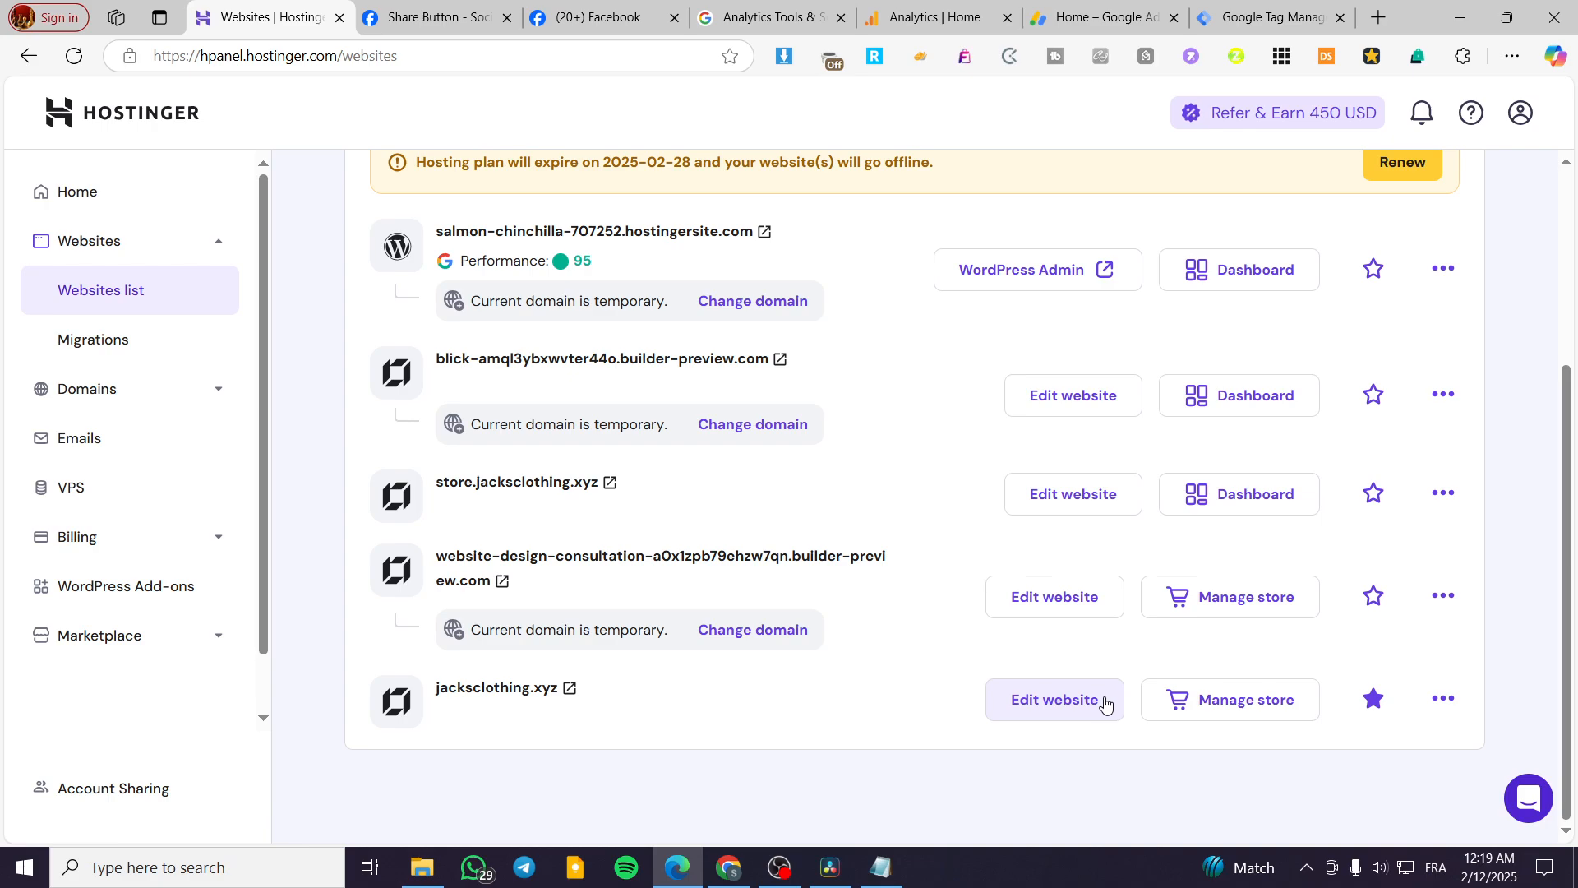
click(1073, 703)
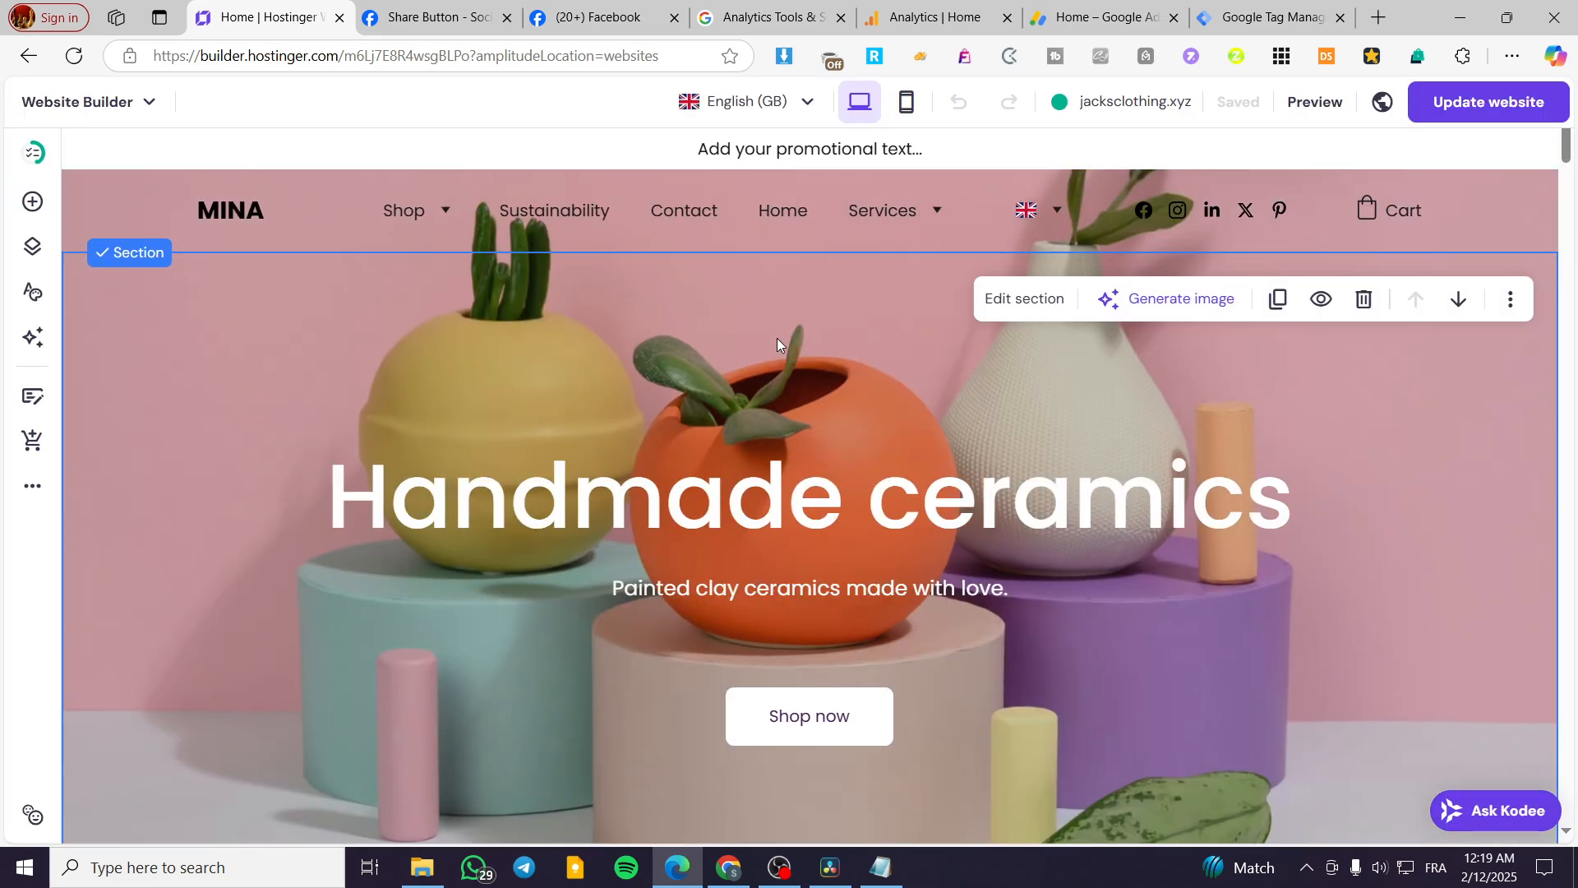
Open the second post in the site's blog post list for editing and close the blog list.
scroll(973, 388, down, 4)
scroll(919, 429, down, 5)
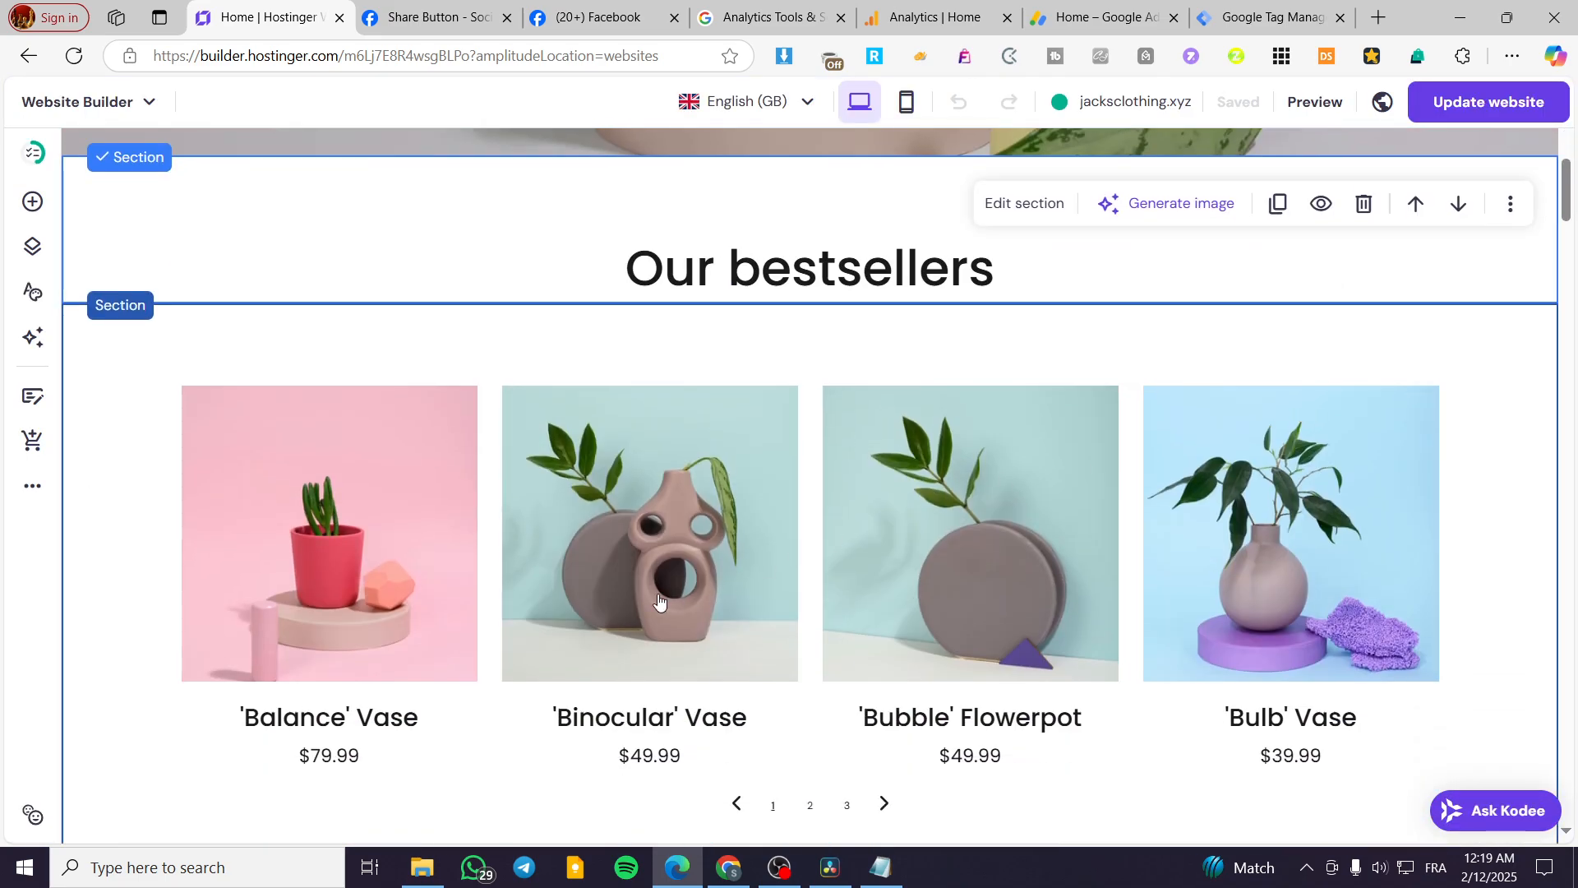
click(33, 396)
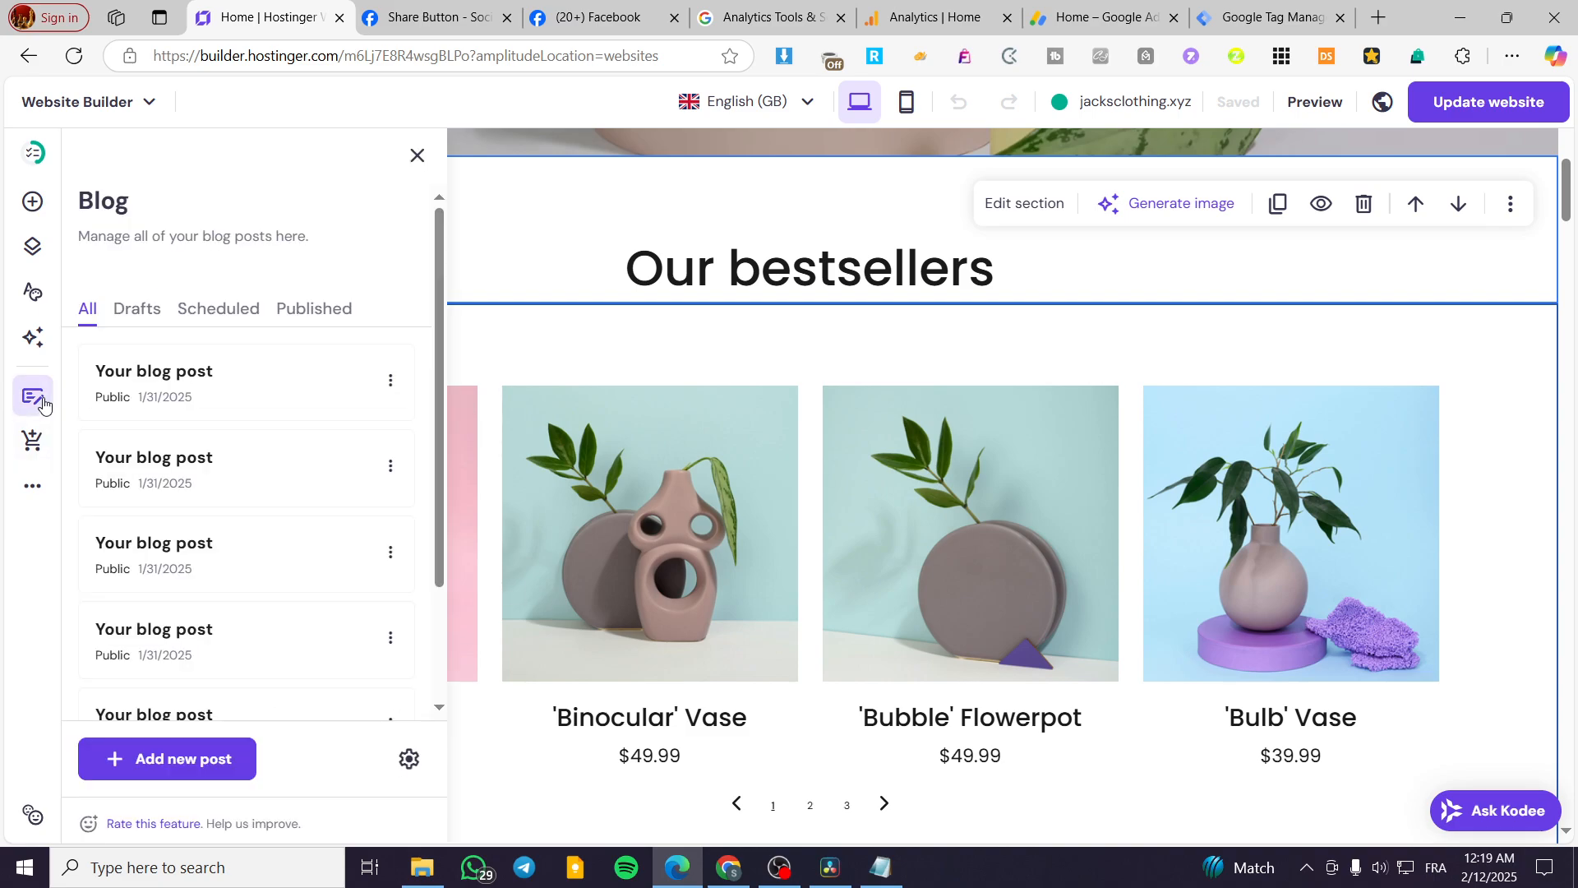
click(191, 390)
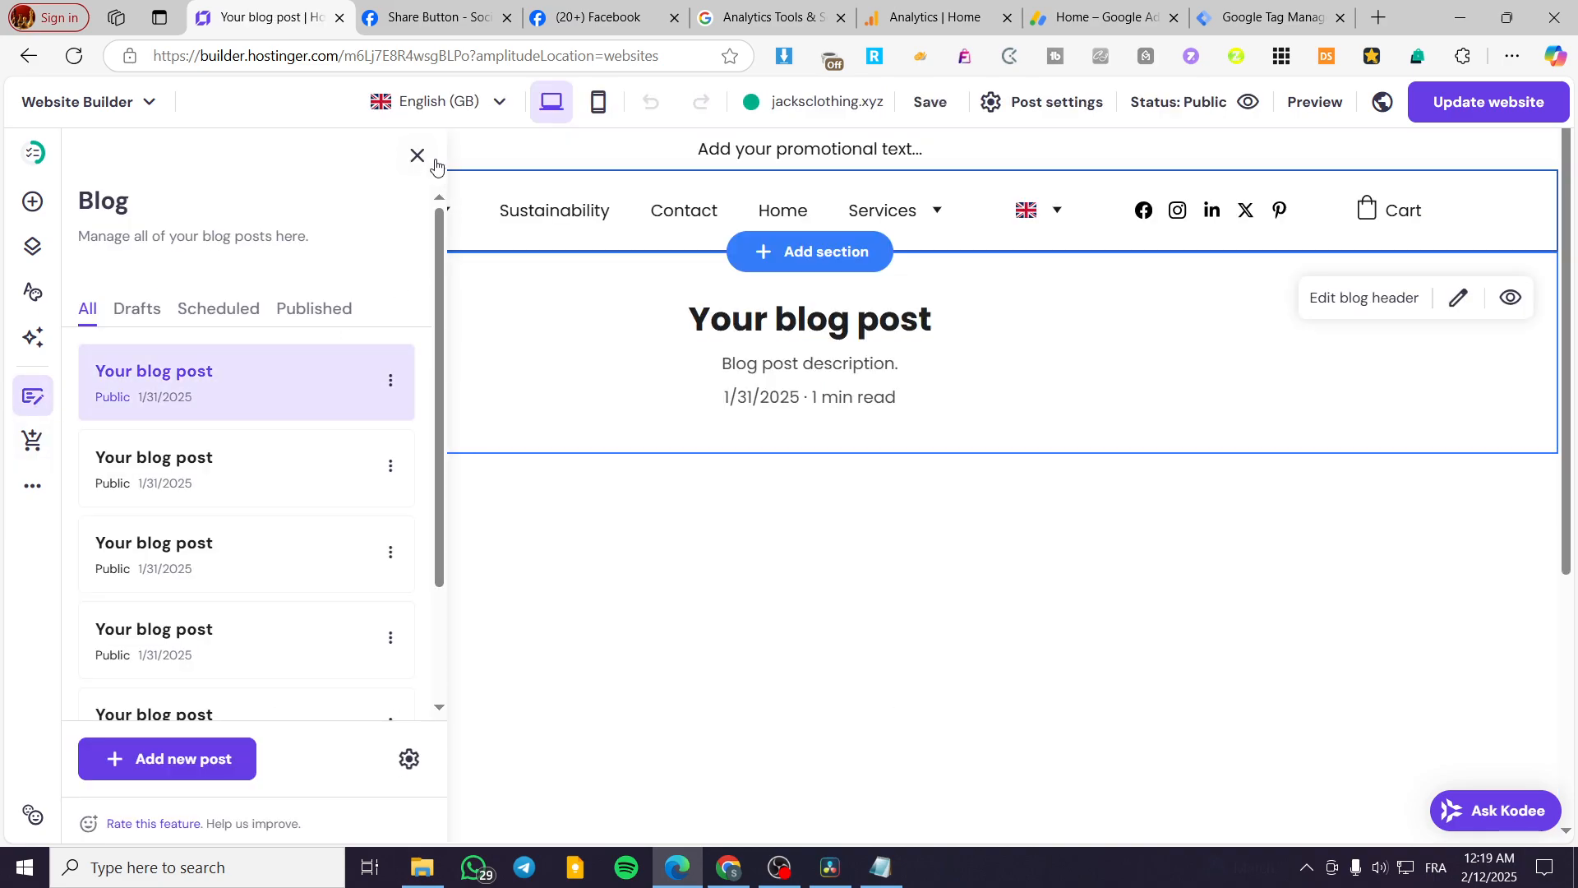
click(243, 494)
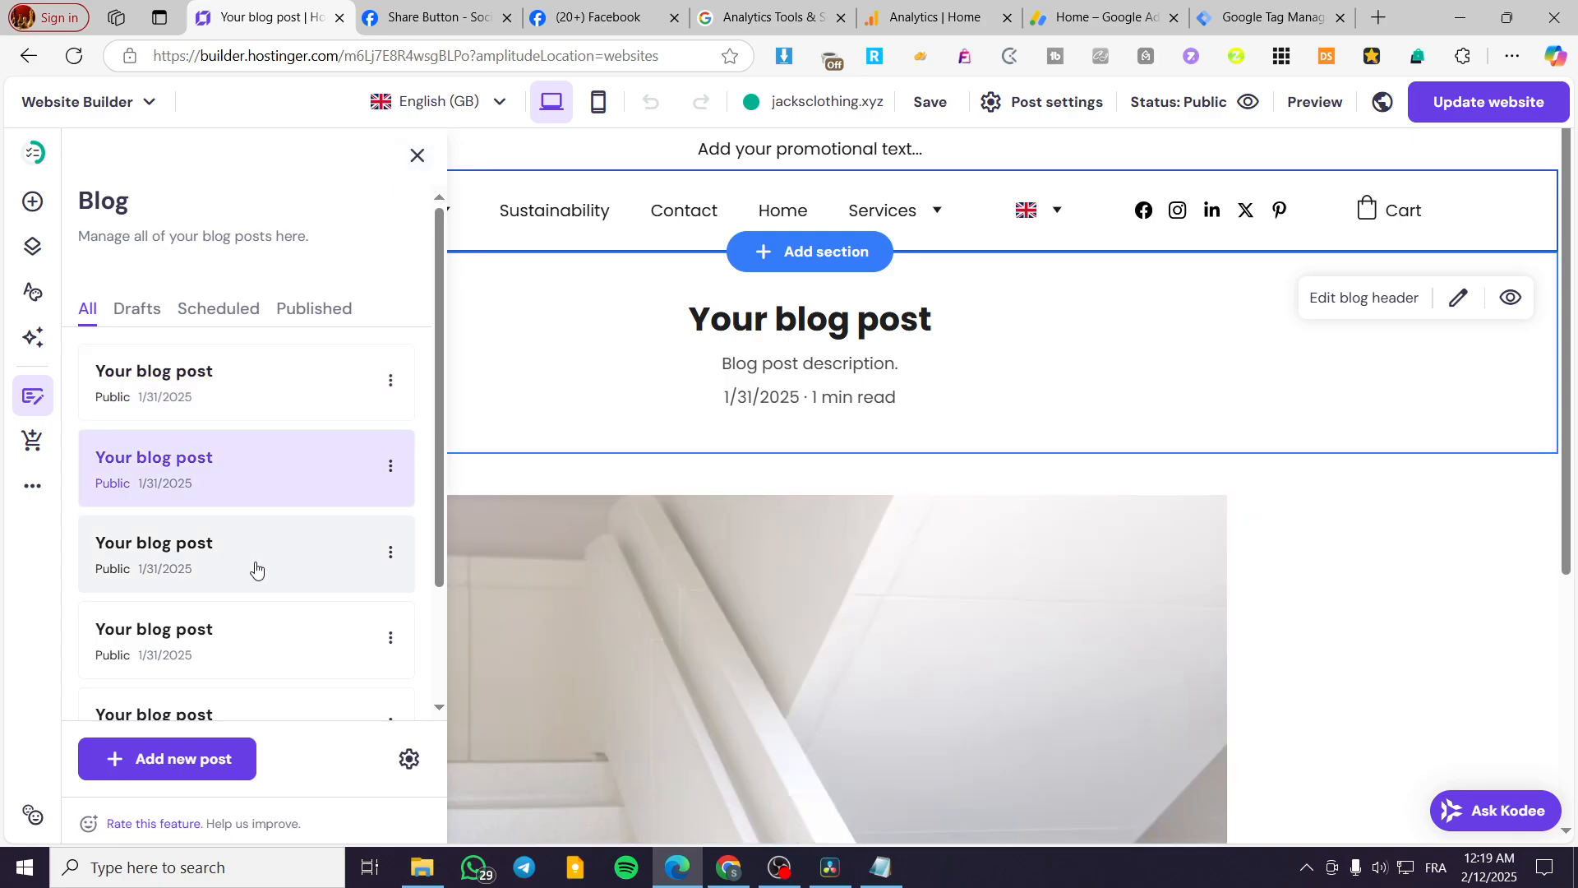
click(418, 155)
Review the blog post's layout from the post header through the staircase image and content text to the footer.
scroll(1228, 504, down, 5)
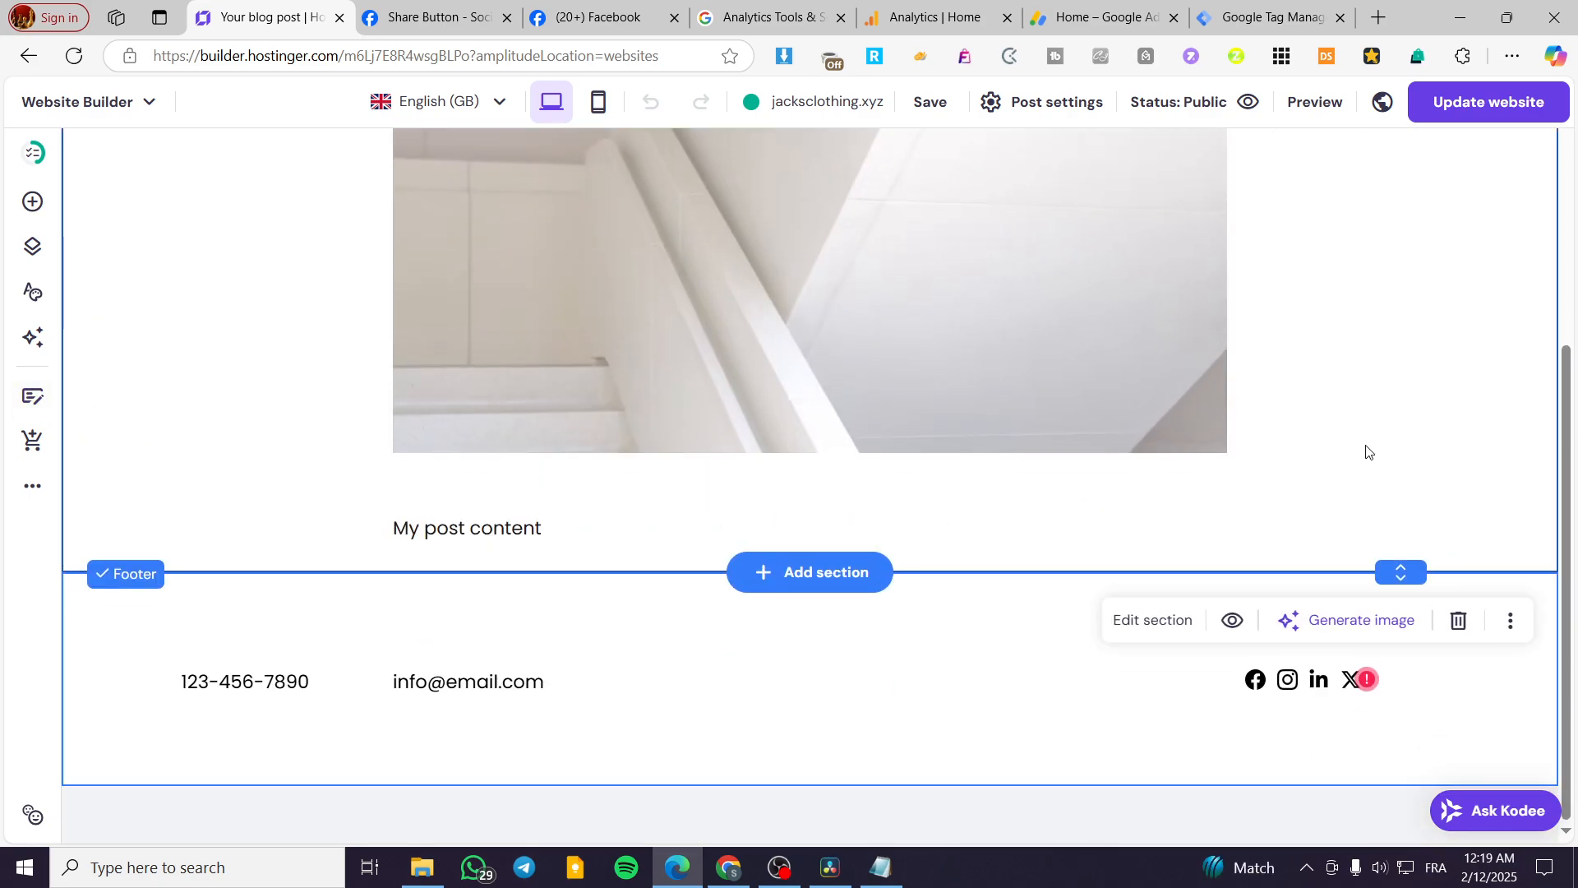
scroll(1366, 452, up, 5)
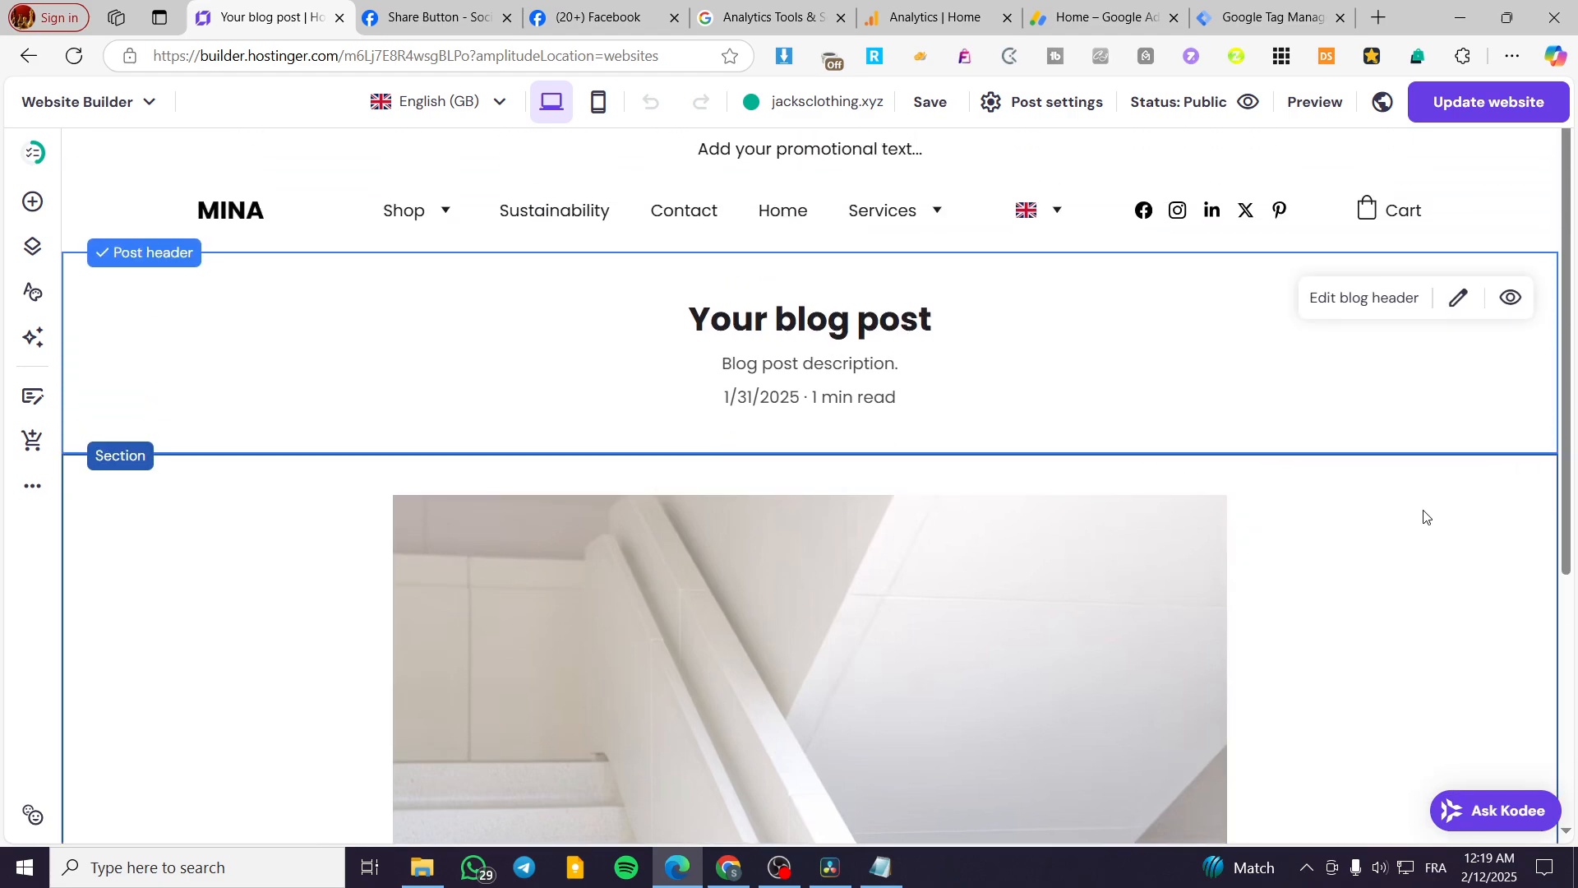
click(936, 506)
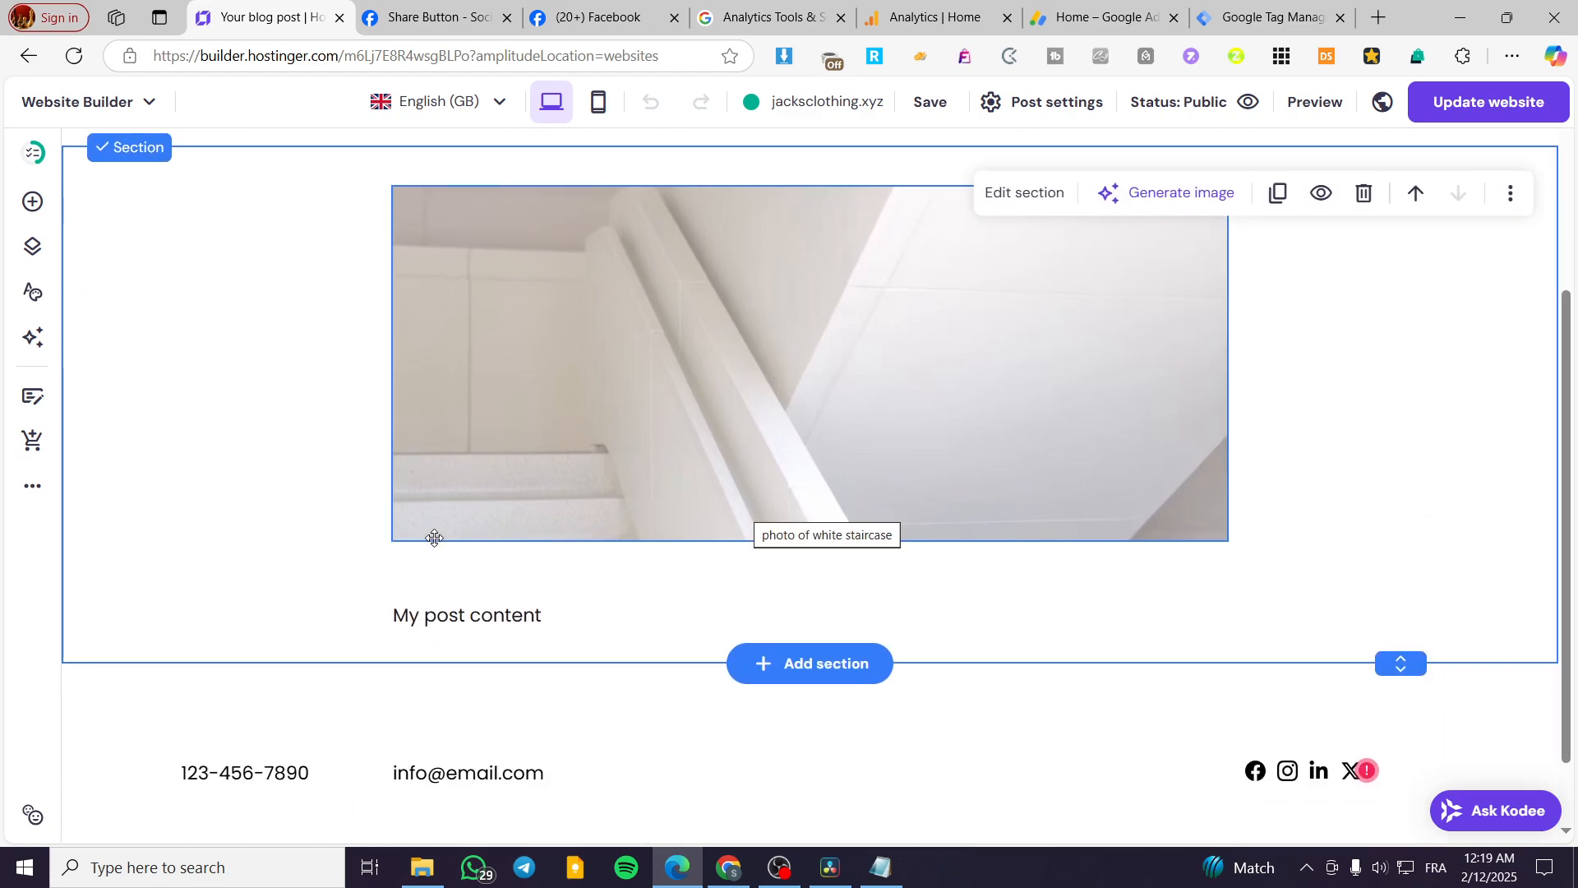
scroll(675, 624, up, 4)
scroll(607, 625, down, 3)
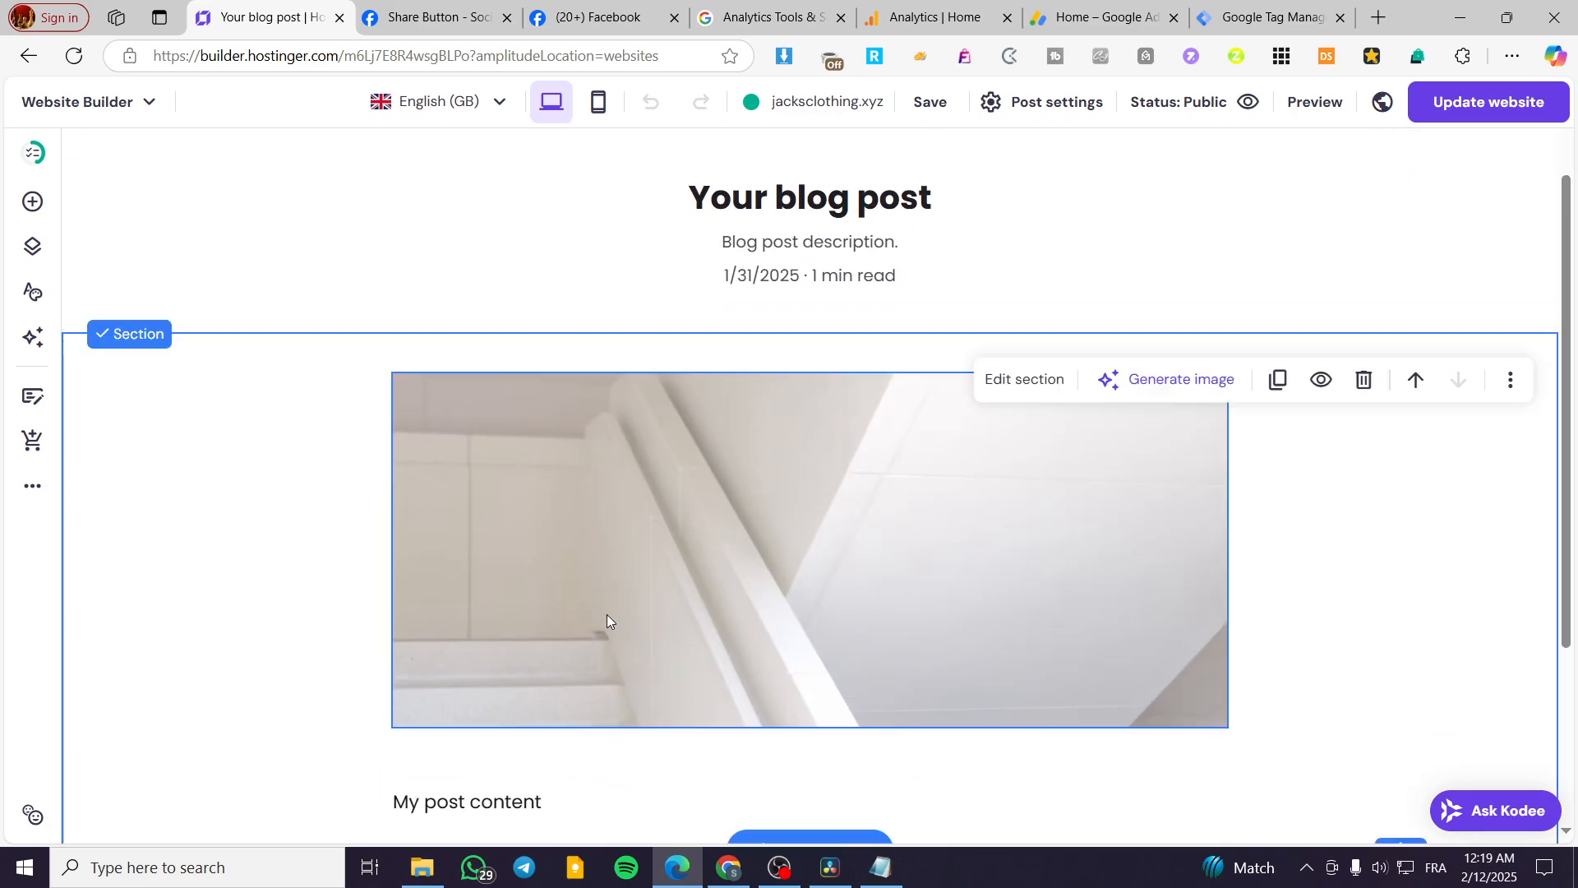
scroll(599, 614, up, 5)
scroll(395, 600, down, 6)
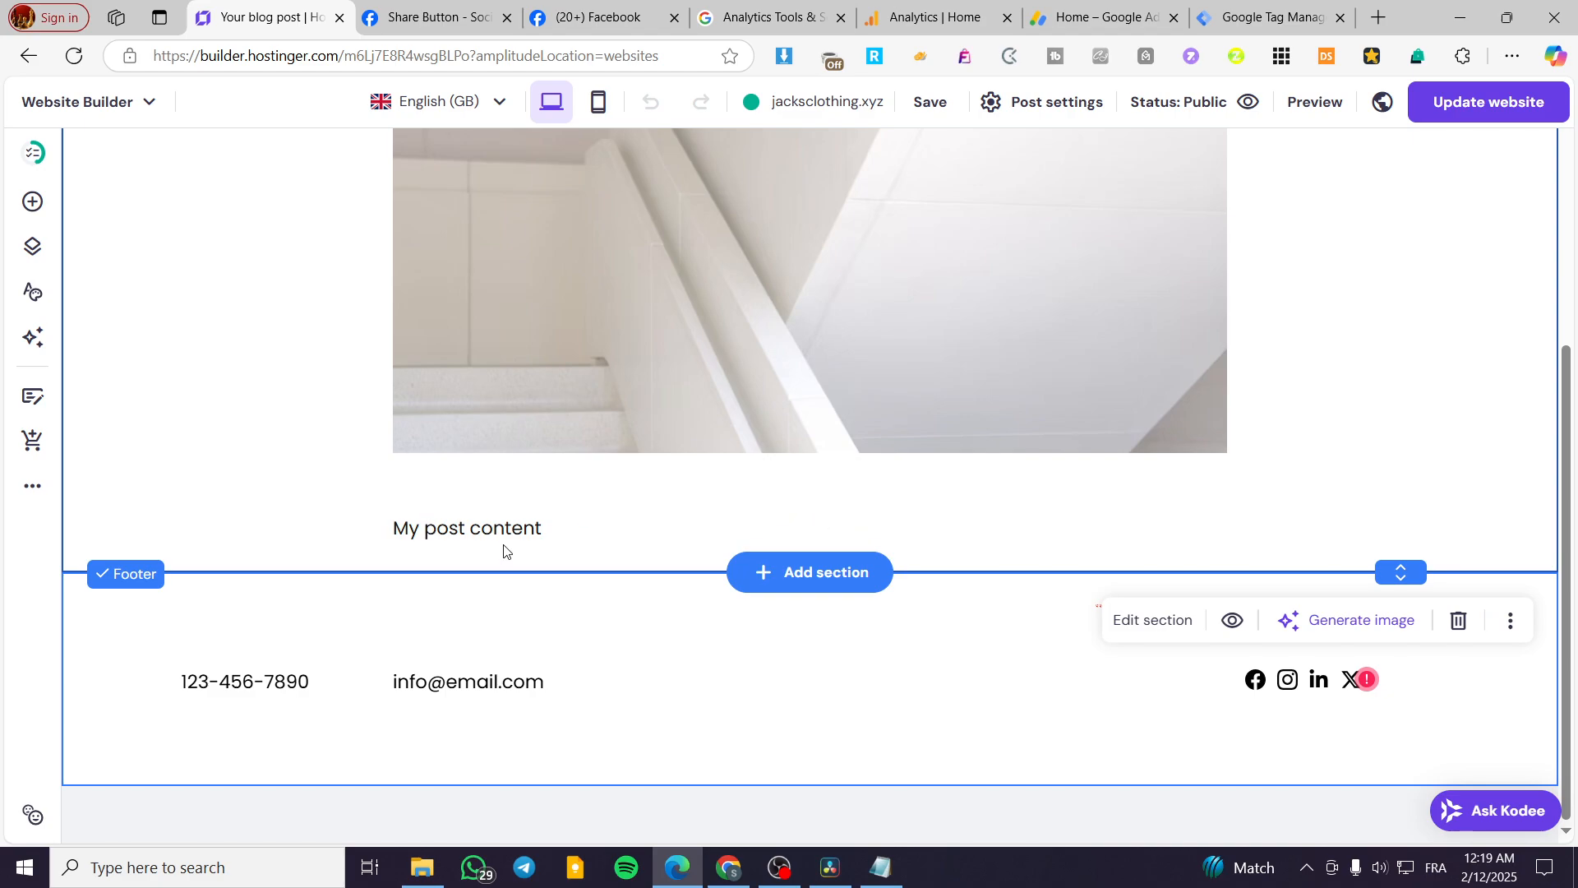
Replace the post's content text with "This is the demo that we can apply so we can get the tutorial set" and dismiss the progress notice.
click(592, 529)
click(548, 533)
drag(548, 533, 296, 531)
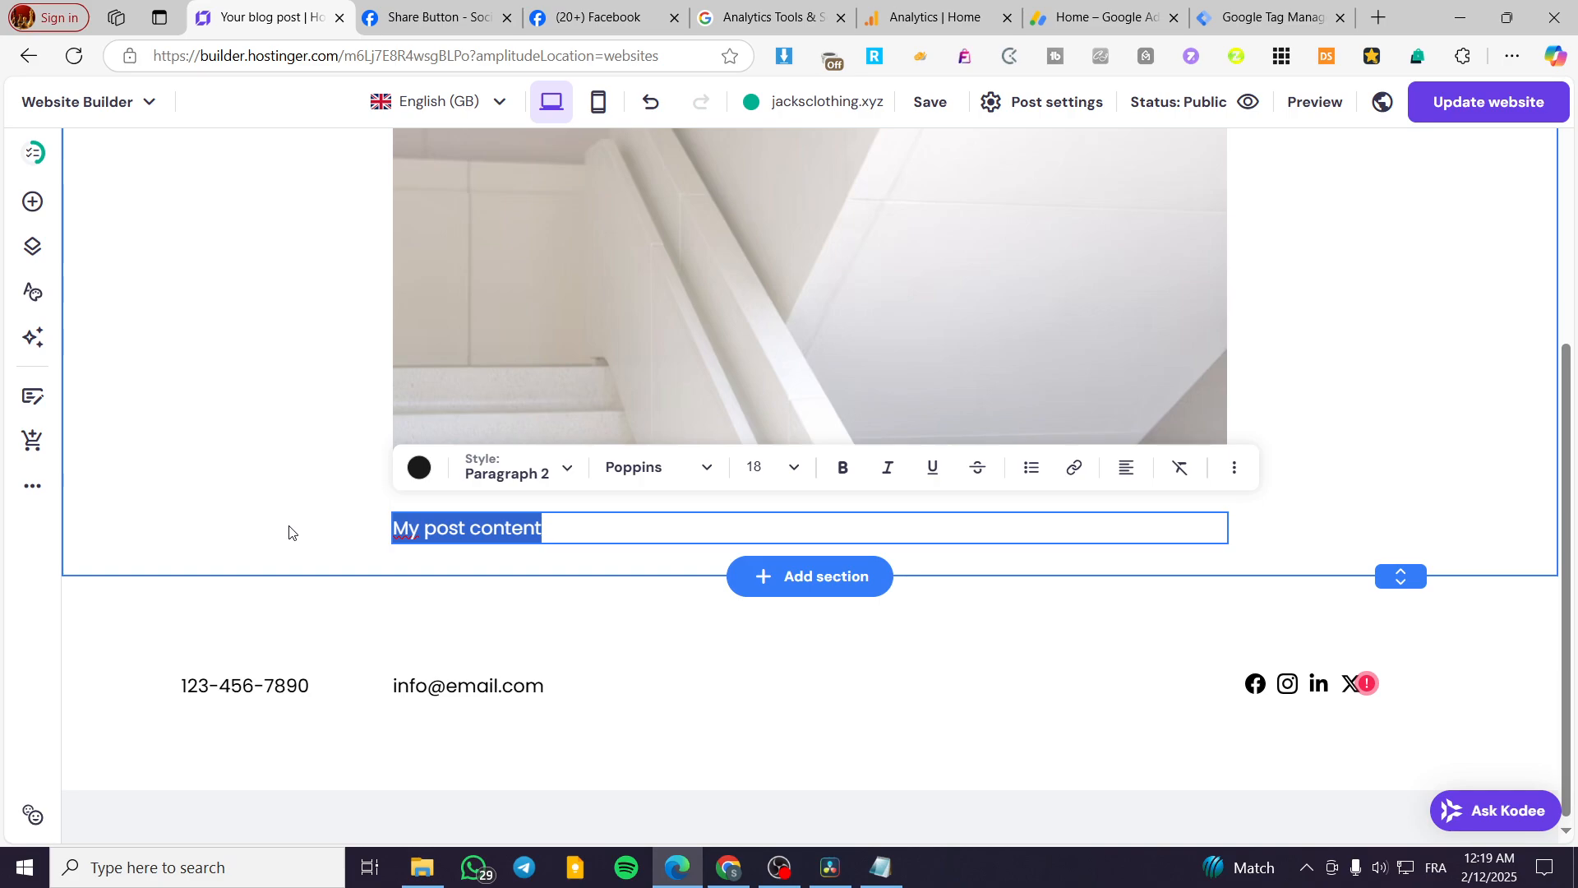
text(This o)
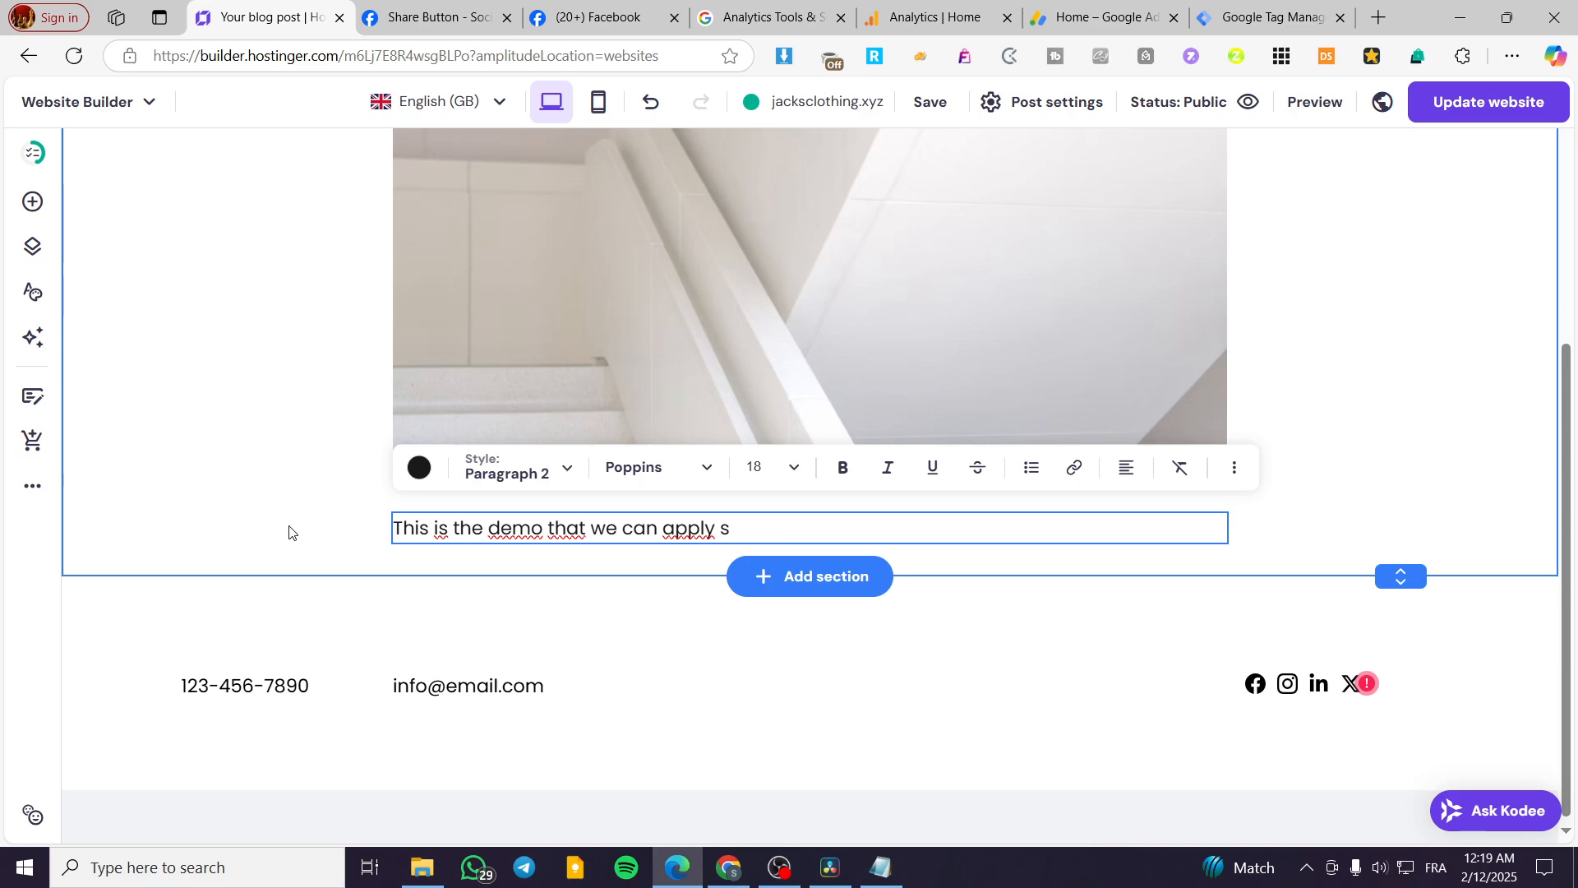
text(can get the tutorial set)
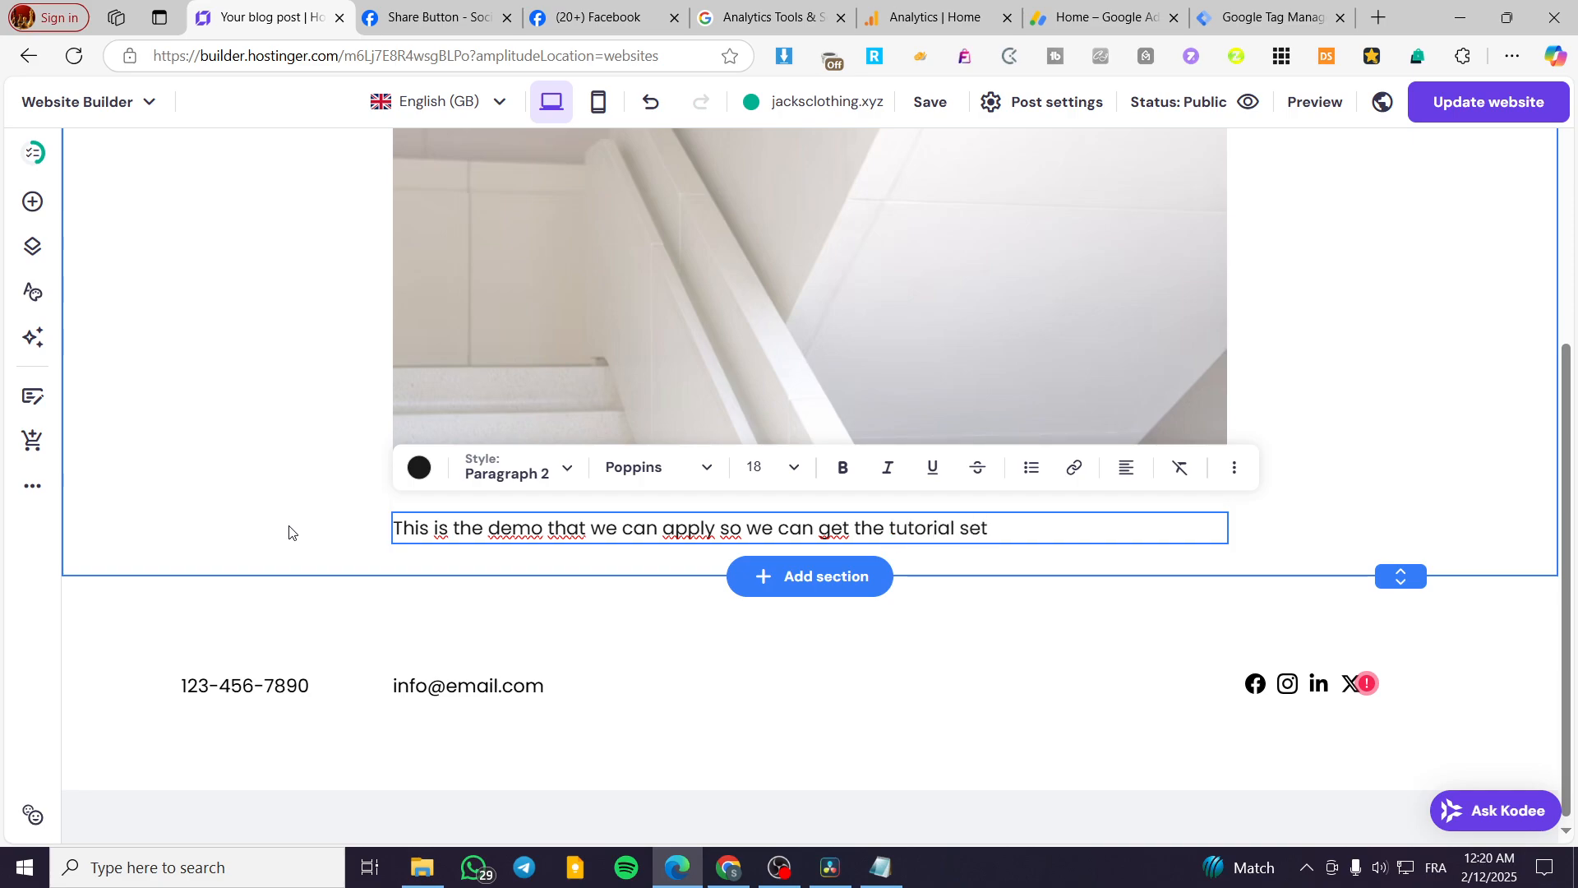
key(ctrl+a)
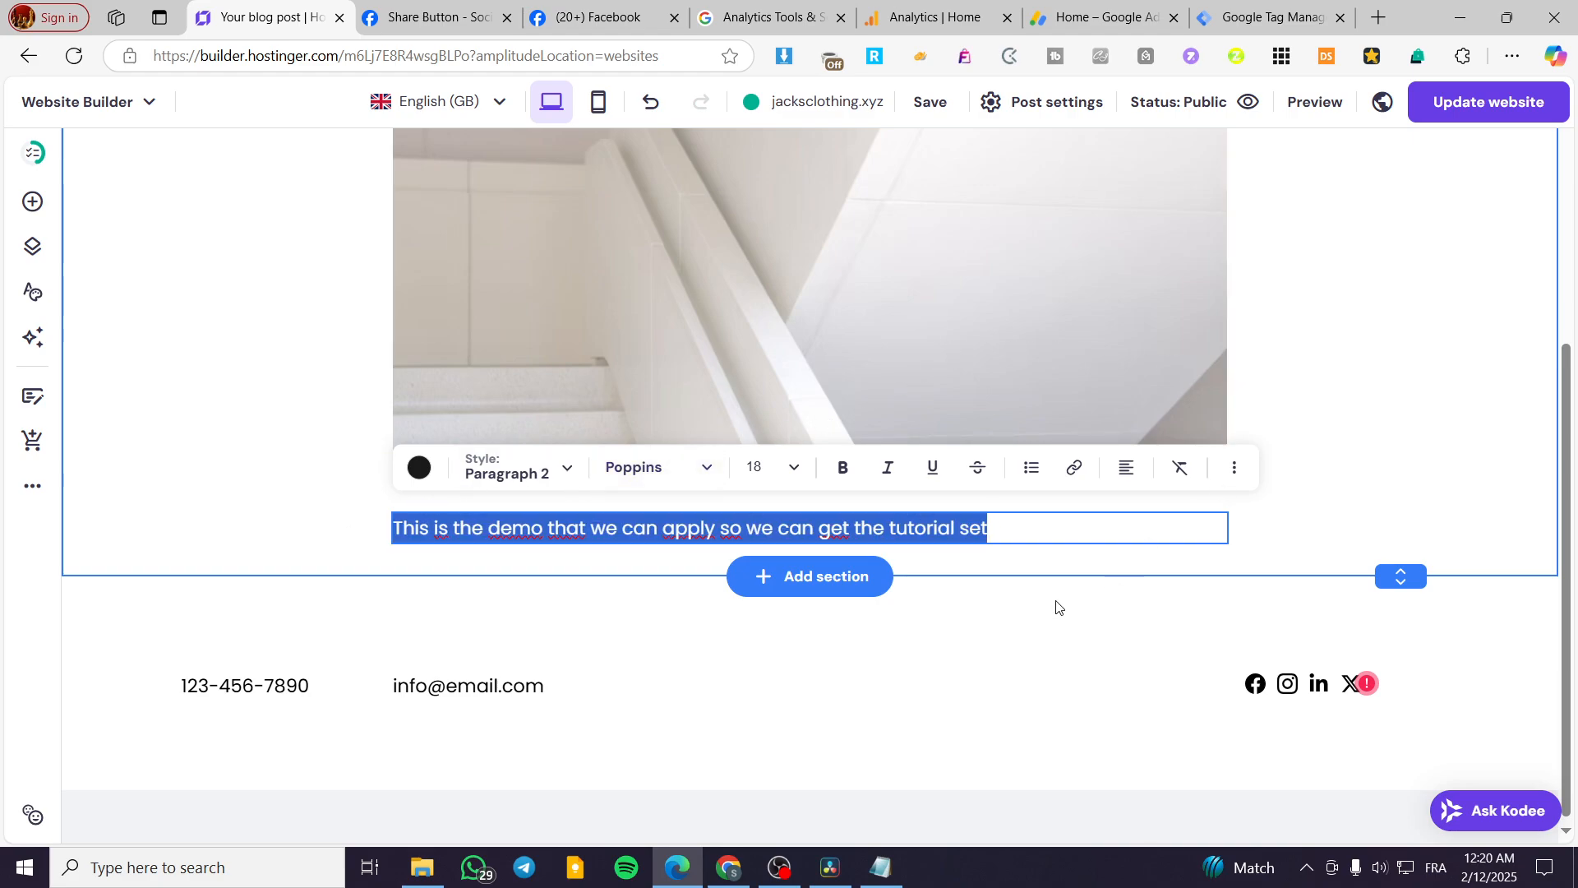
scroll(1059, 608, up, 2)
click(303, 614)
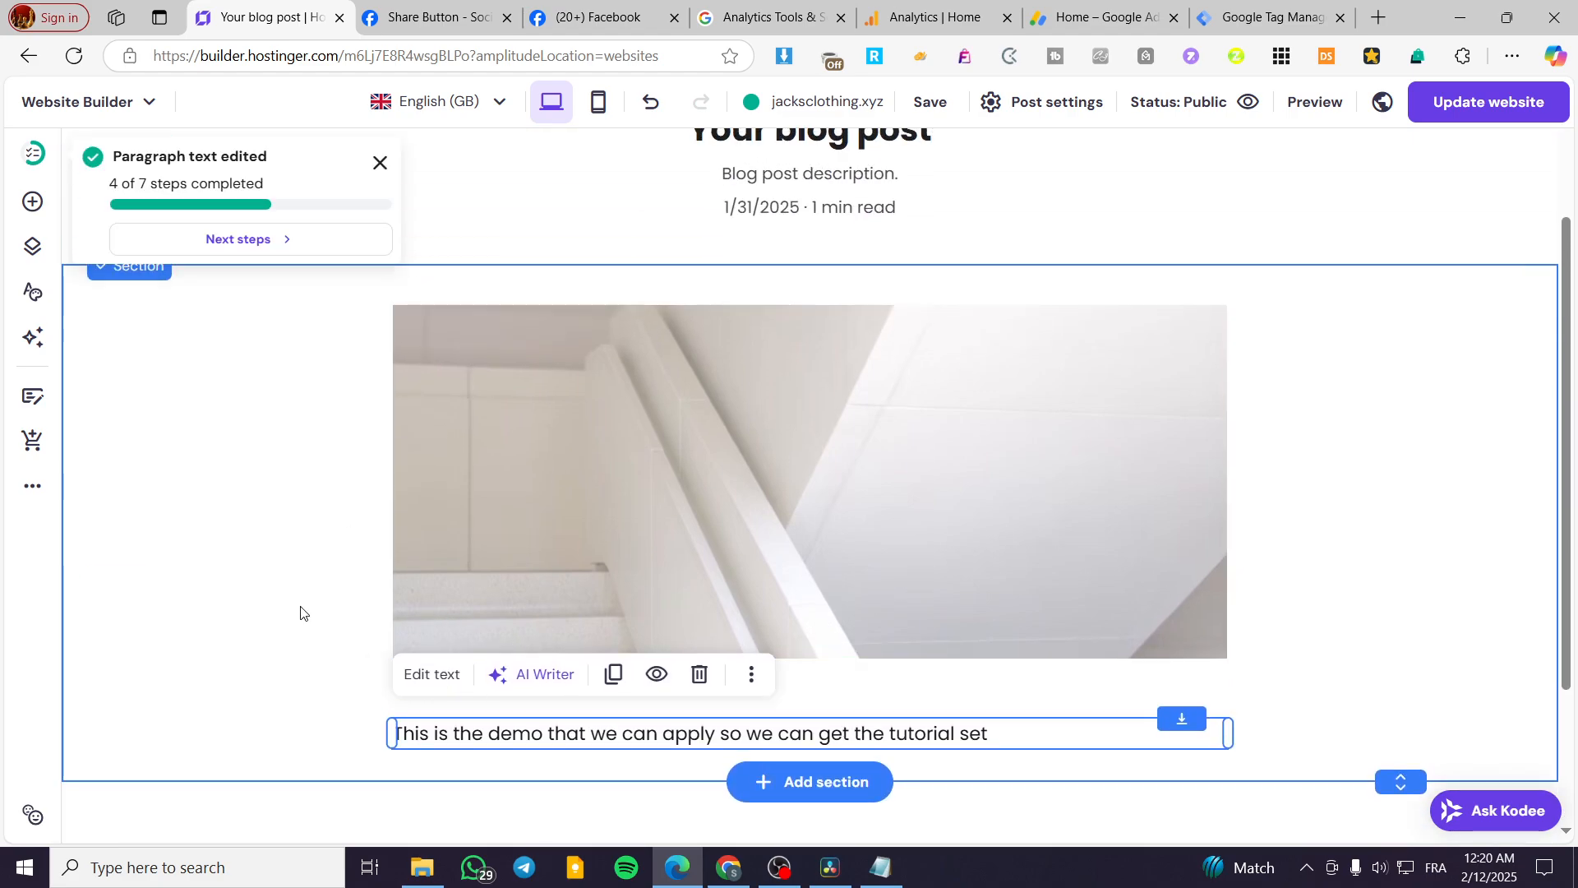
click(382, 164)
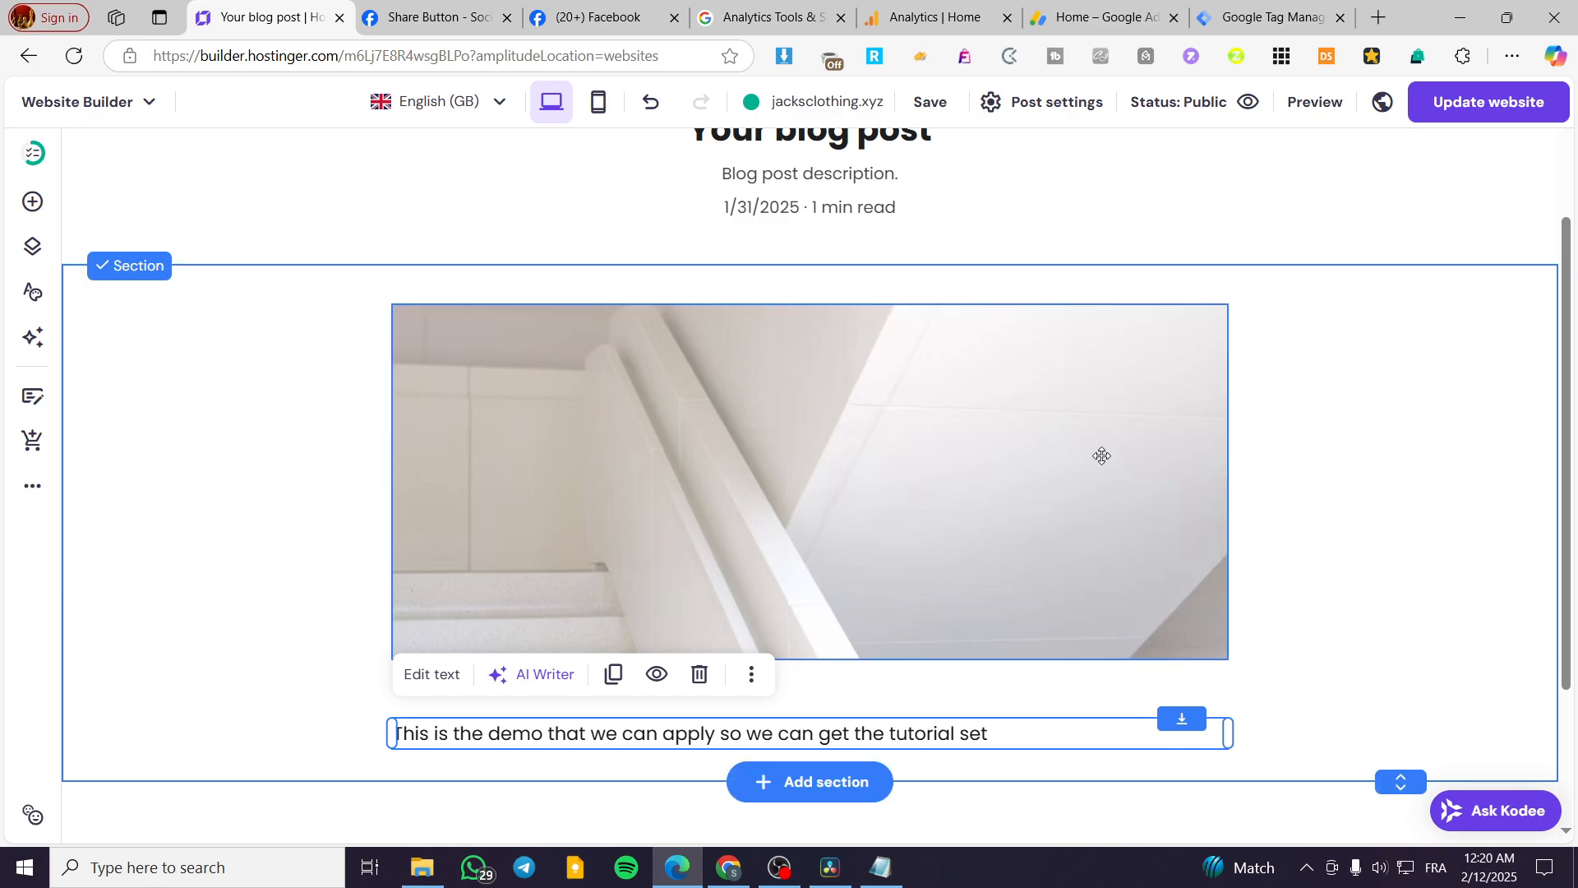
Replace the post's staircase image with the library image "pp", and swap that for the "Rectangle" image with the purple disc and orange pot.
click(1017, 471)
click(1017, 472)
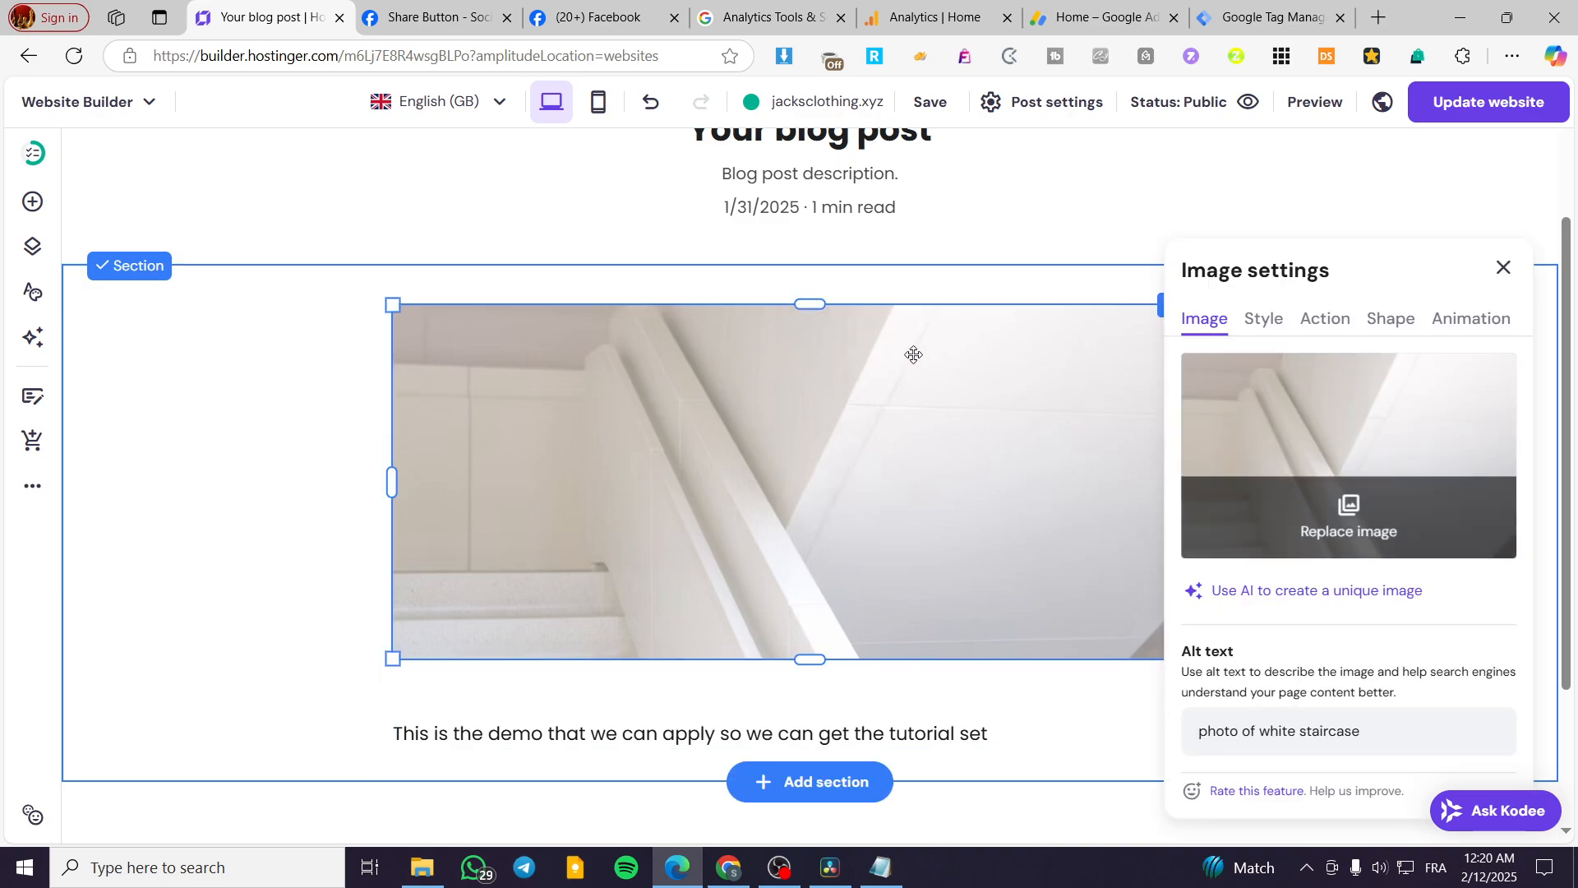
click(1387, 519)
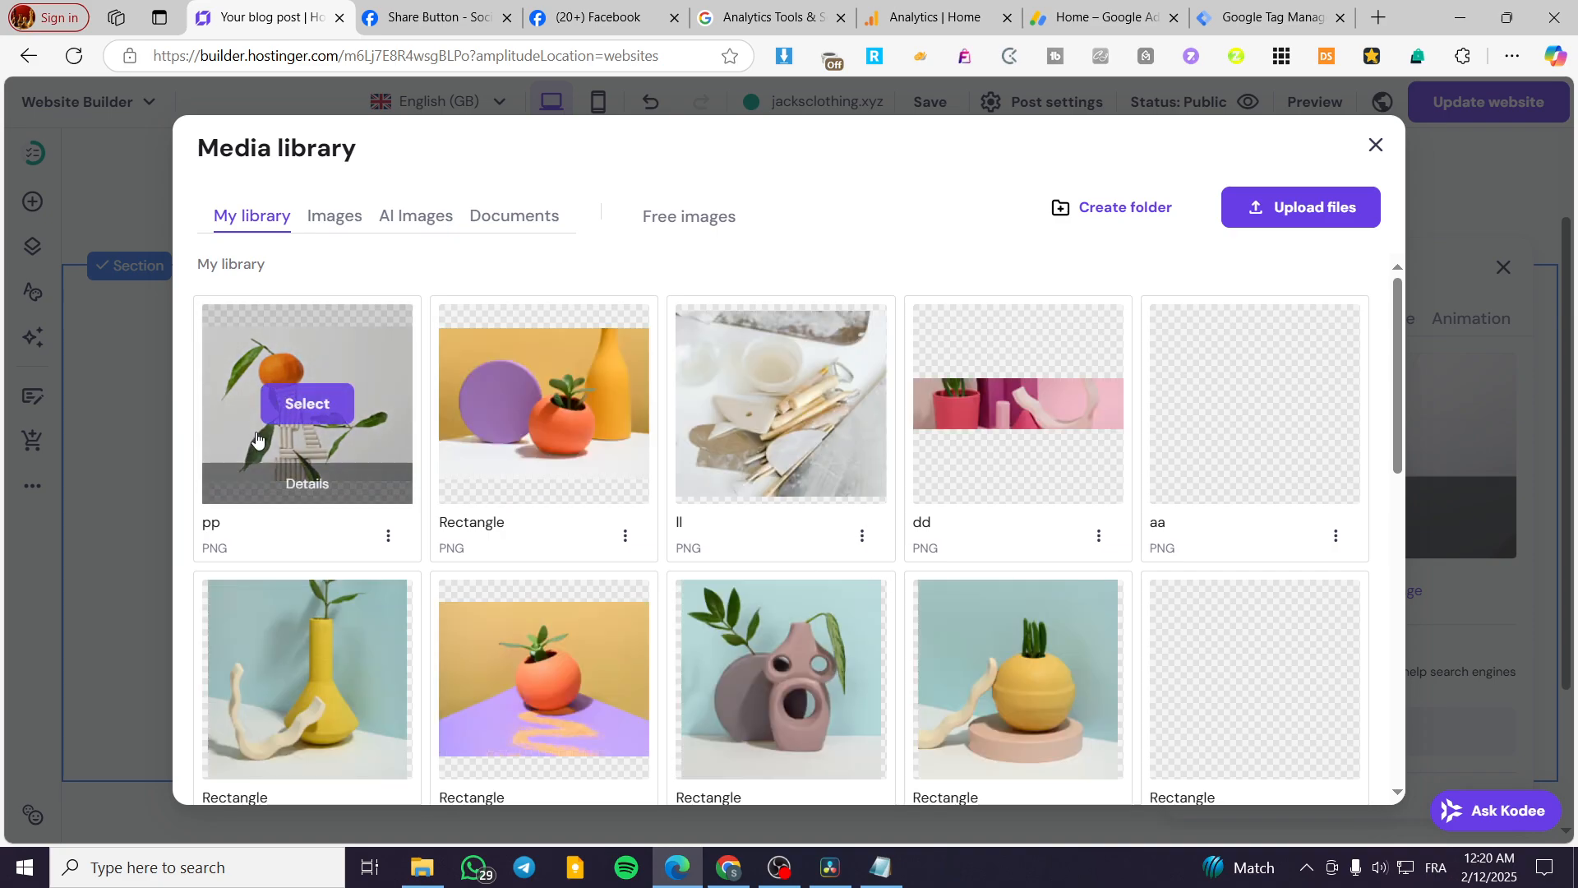
click(333, 403)
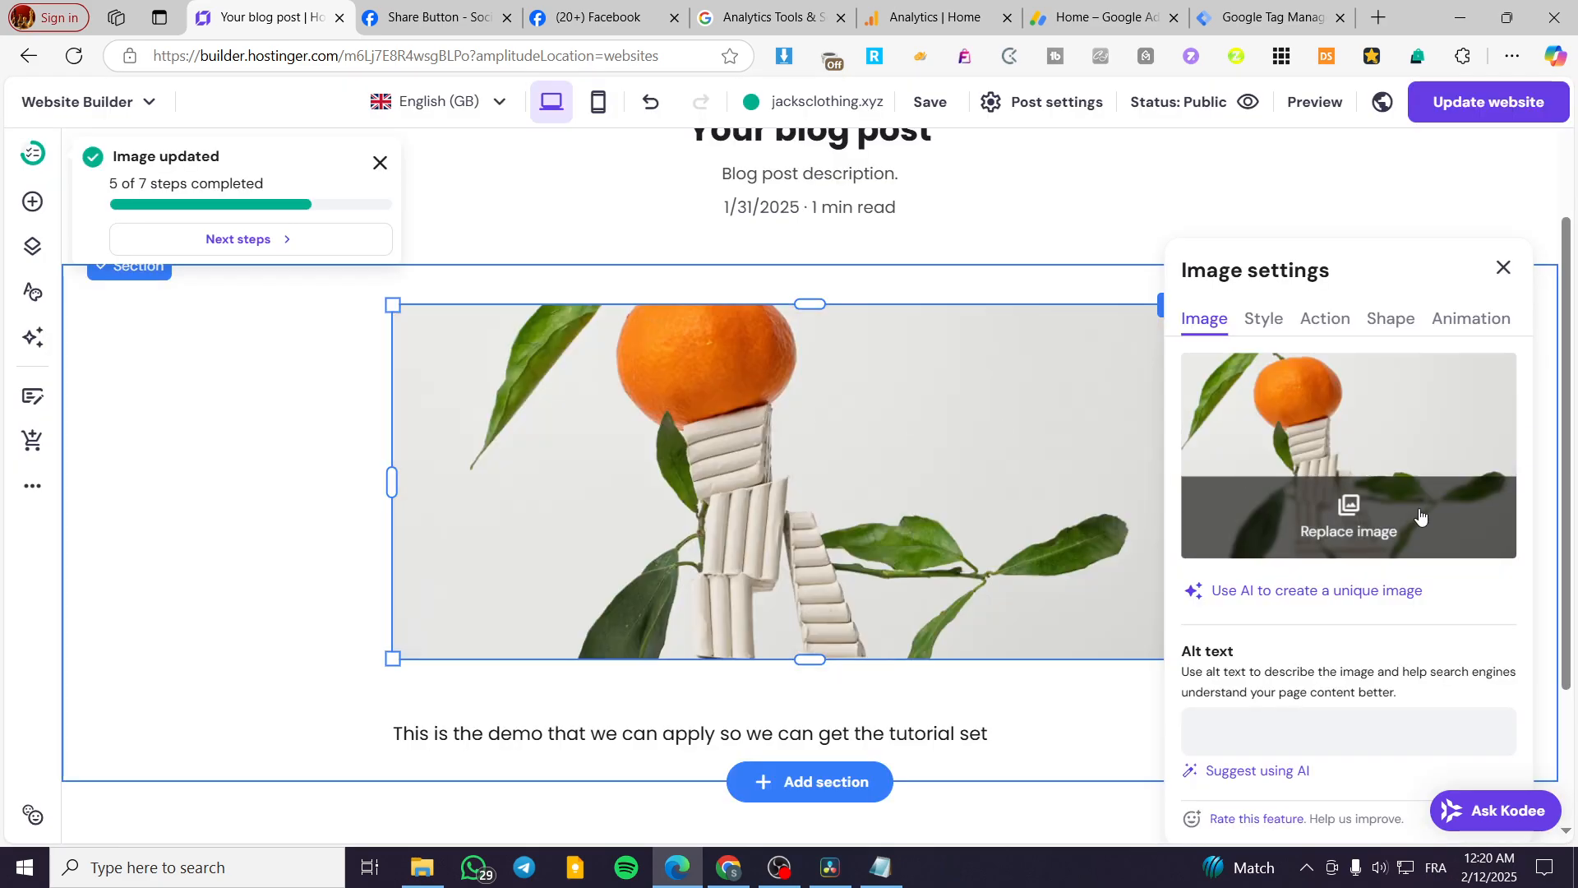
click(1349, 511)
click(571, 403)
click(272, 479)
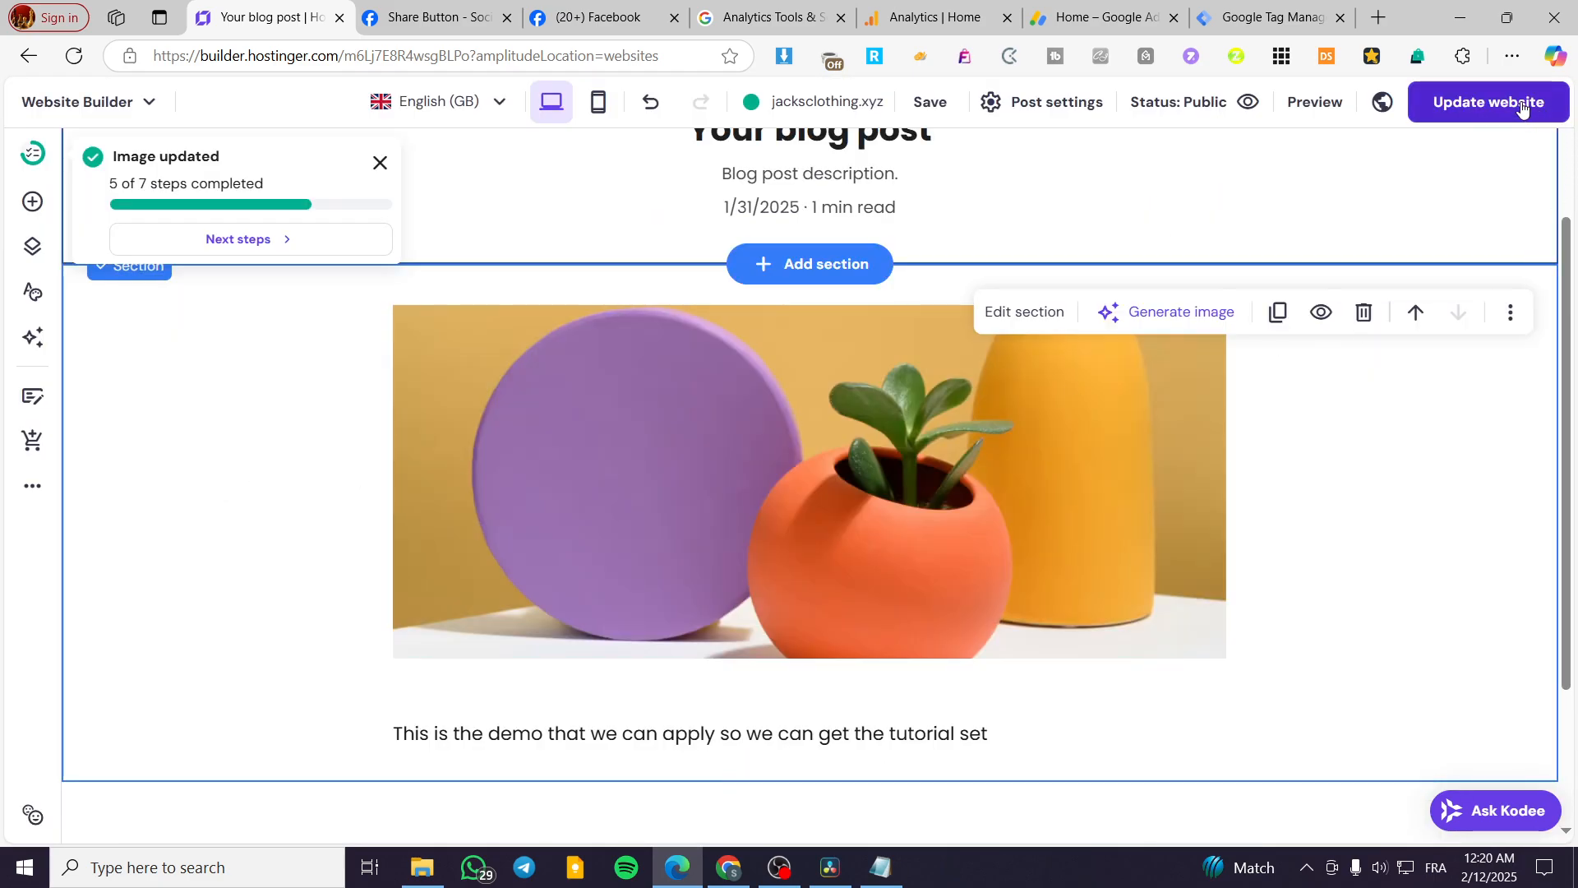
Publish the website changes and open the live jacksclothing.xyz site in a new tab.
click(1489, 105)
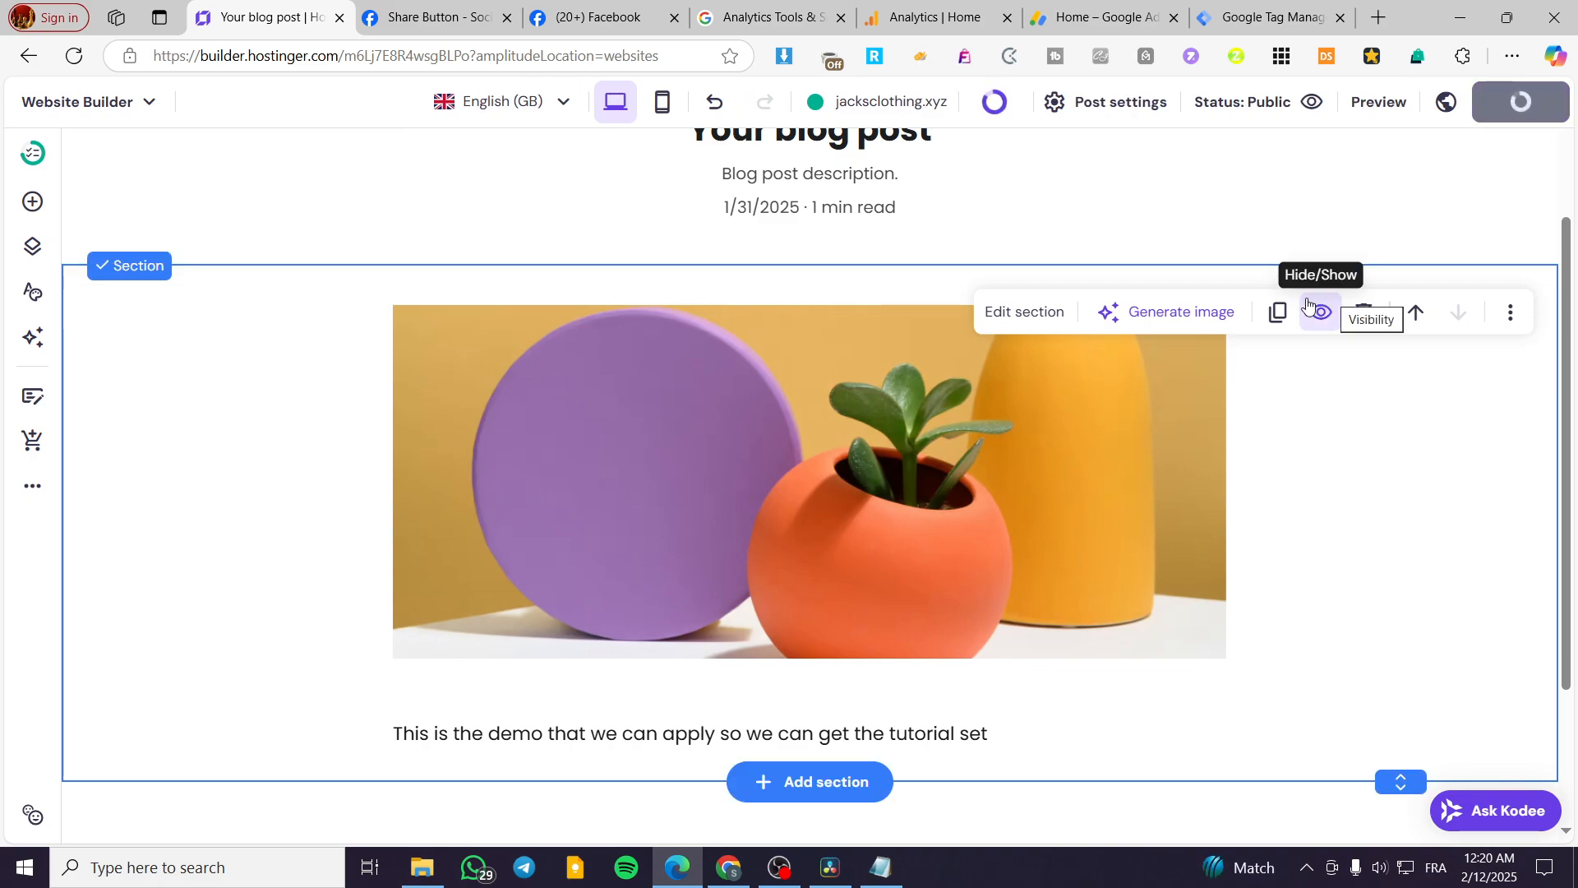
scroll(948, 402, up, 3)
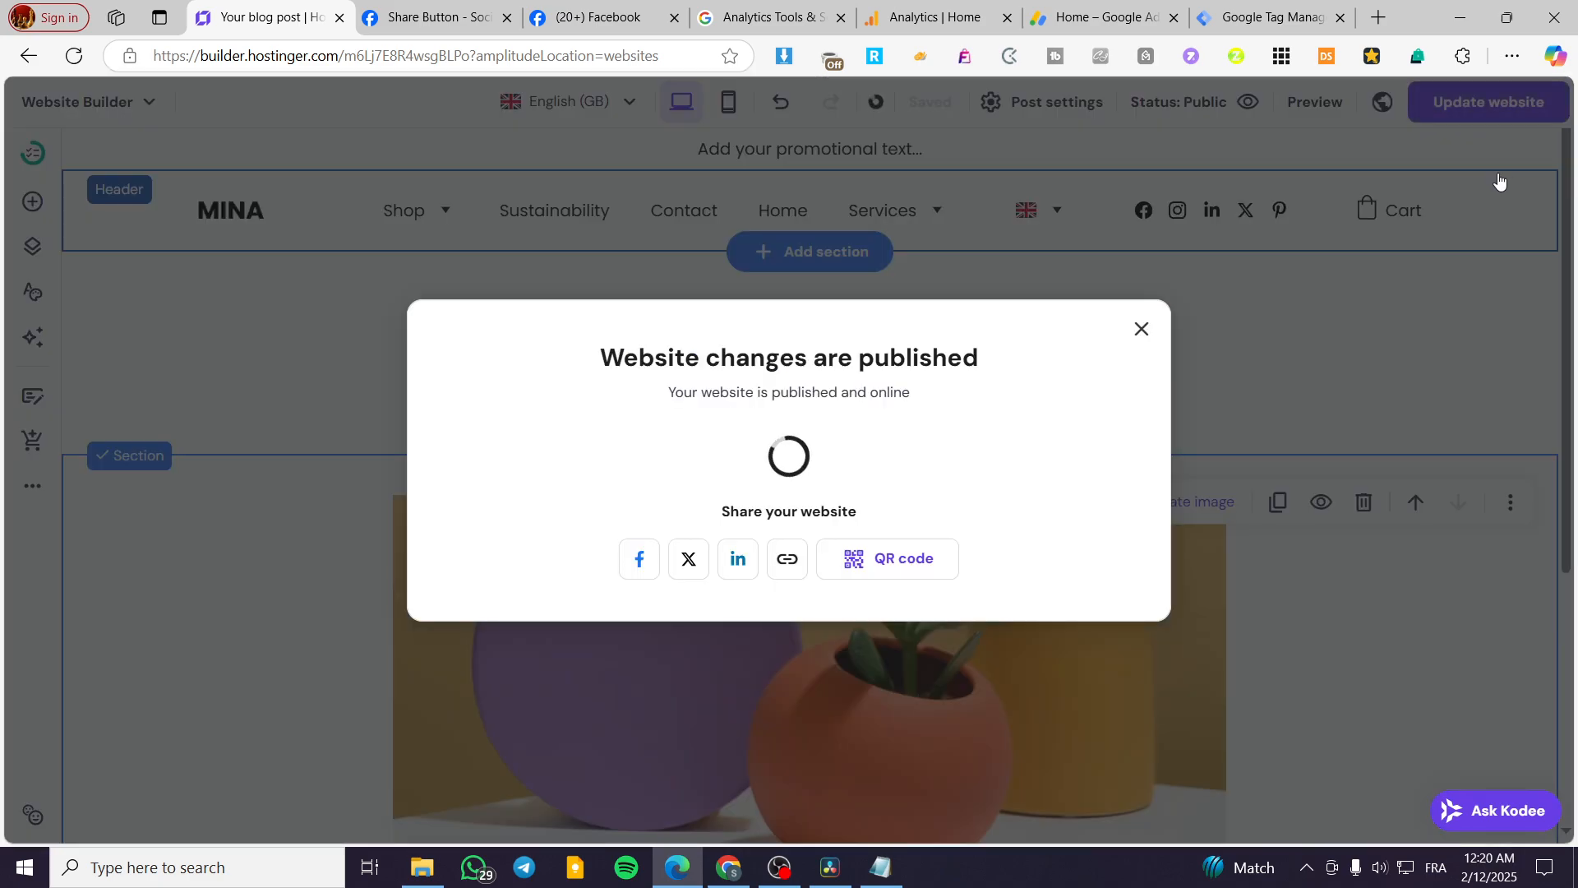
click(1067, 458)
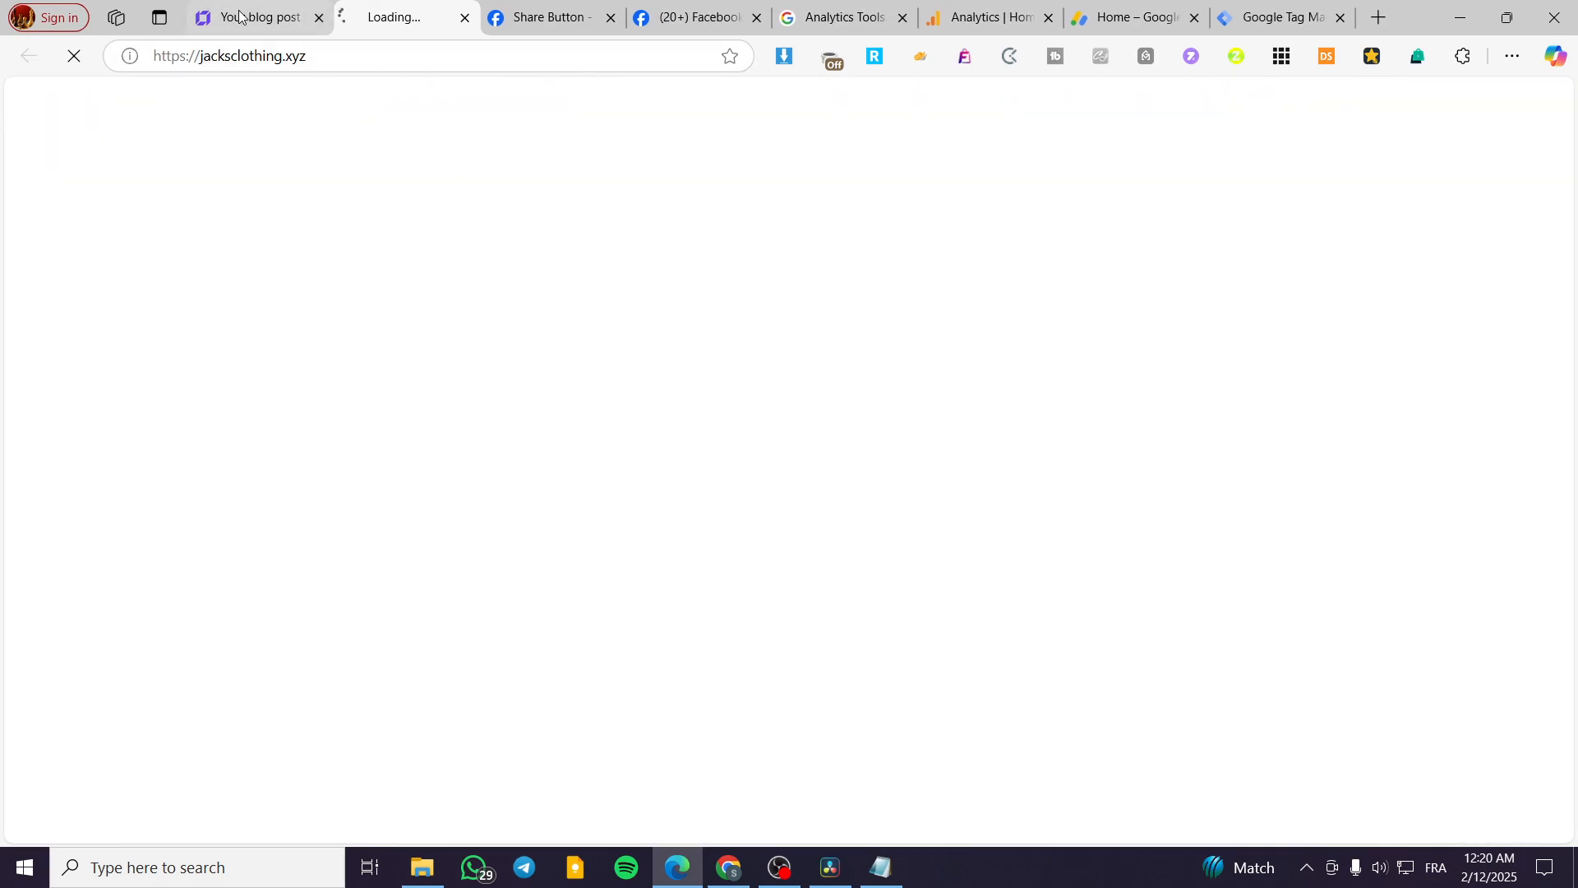
Return to the website builder, add a page from the Blog template, and close its page settings without editing them.
click(242, 16)
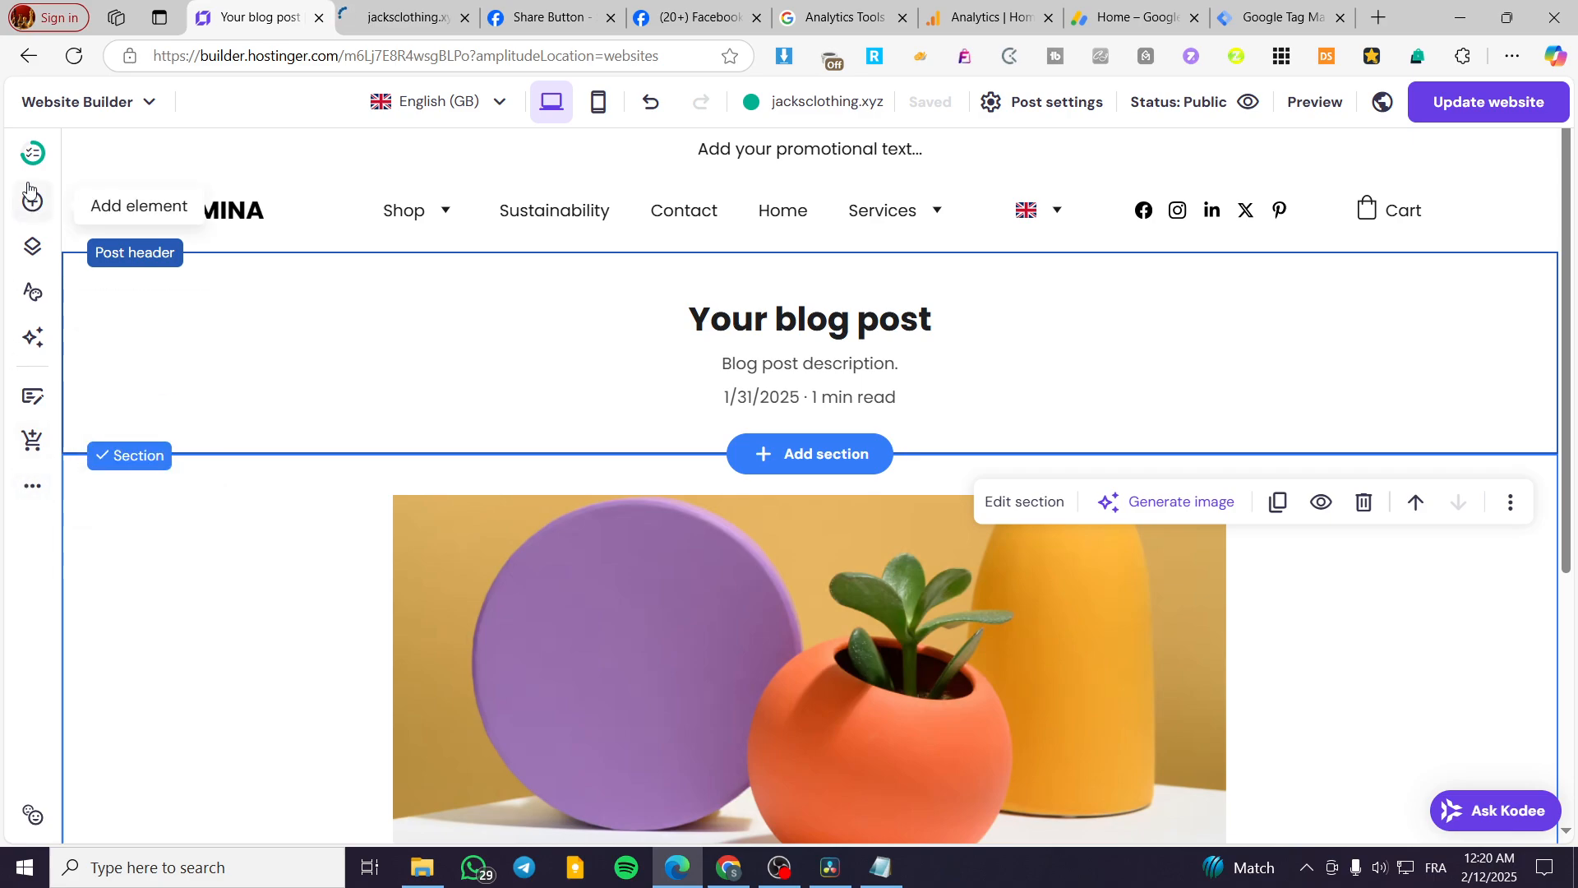
click(37, 253)
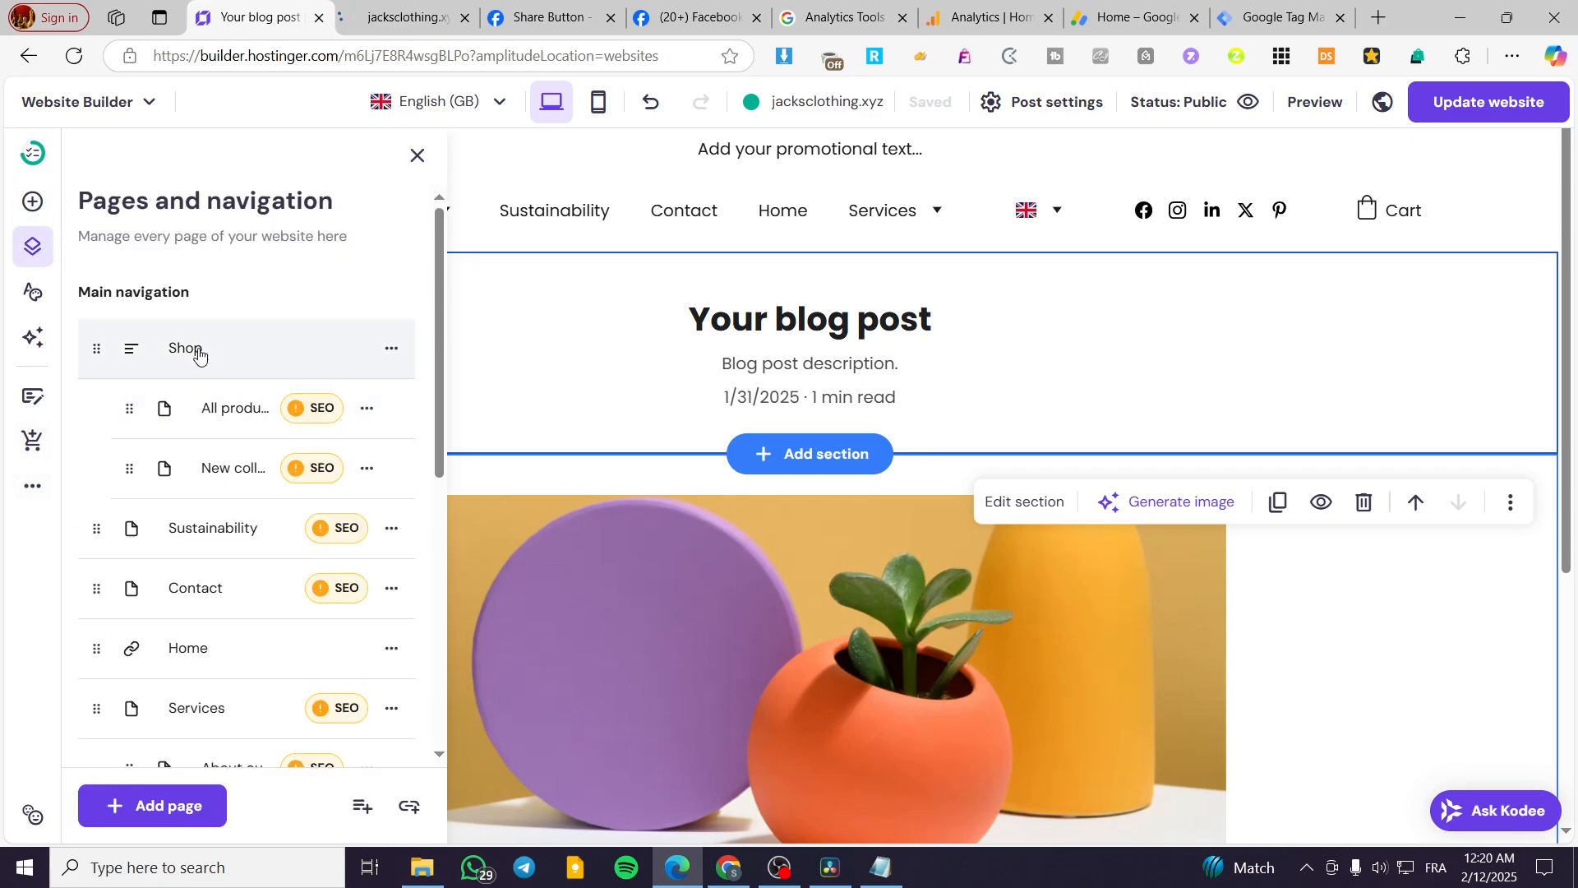
scroll(236, 399, down, 5)
scroll(239, 658, up, 5)
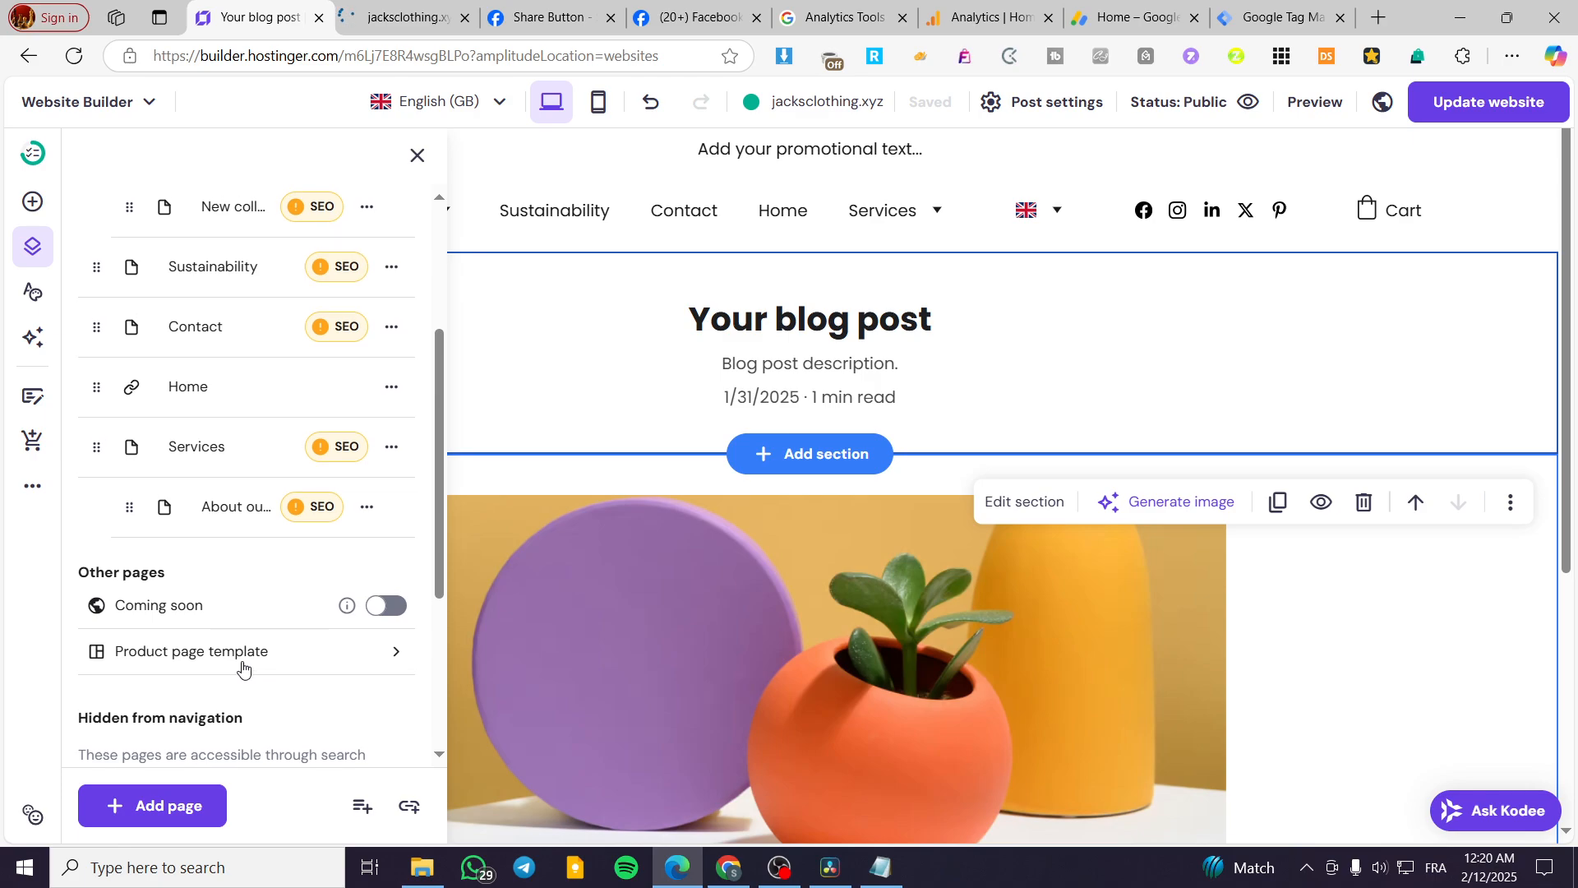
click(165, 791)
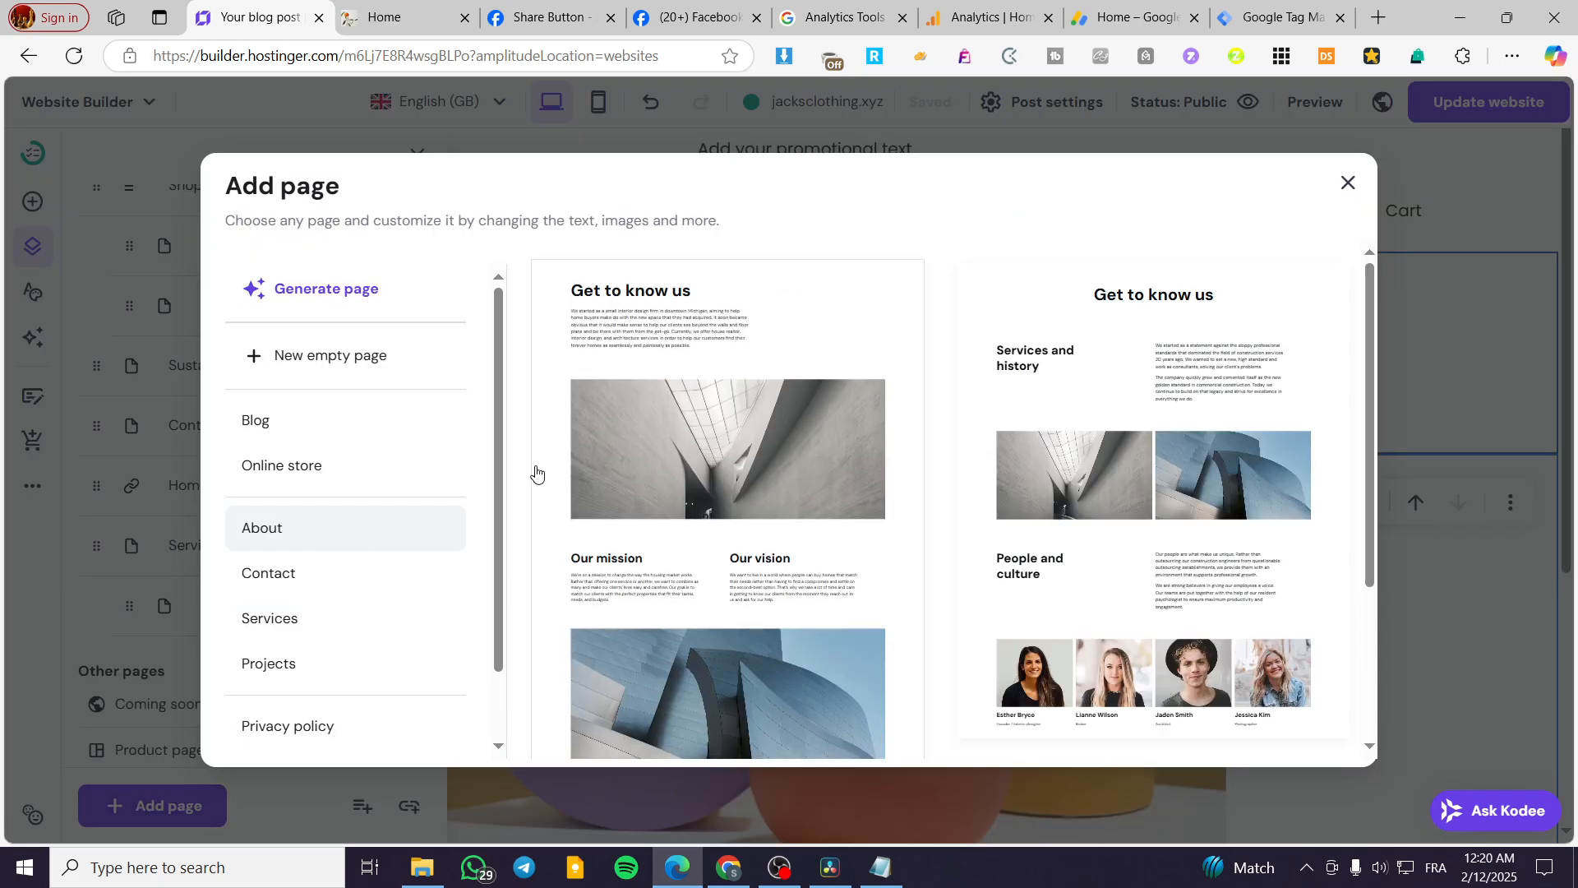
scroll(380, 560, down, 2)
scroll(370, 592, up, 2)
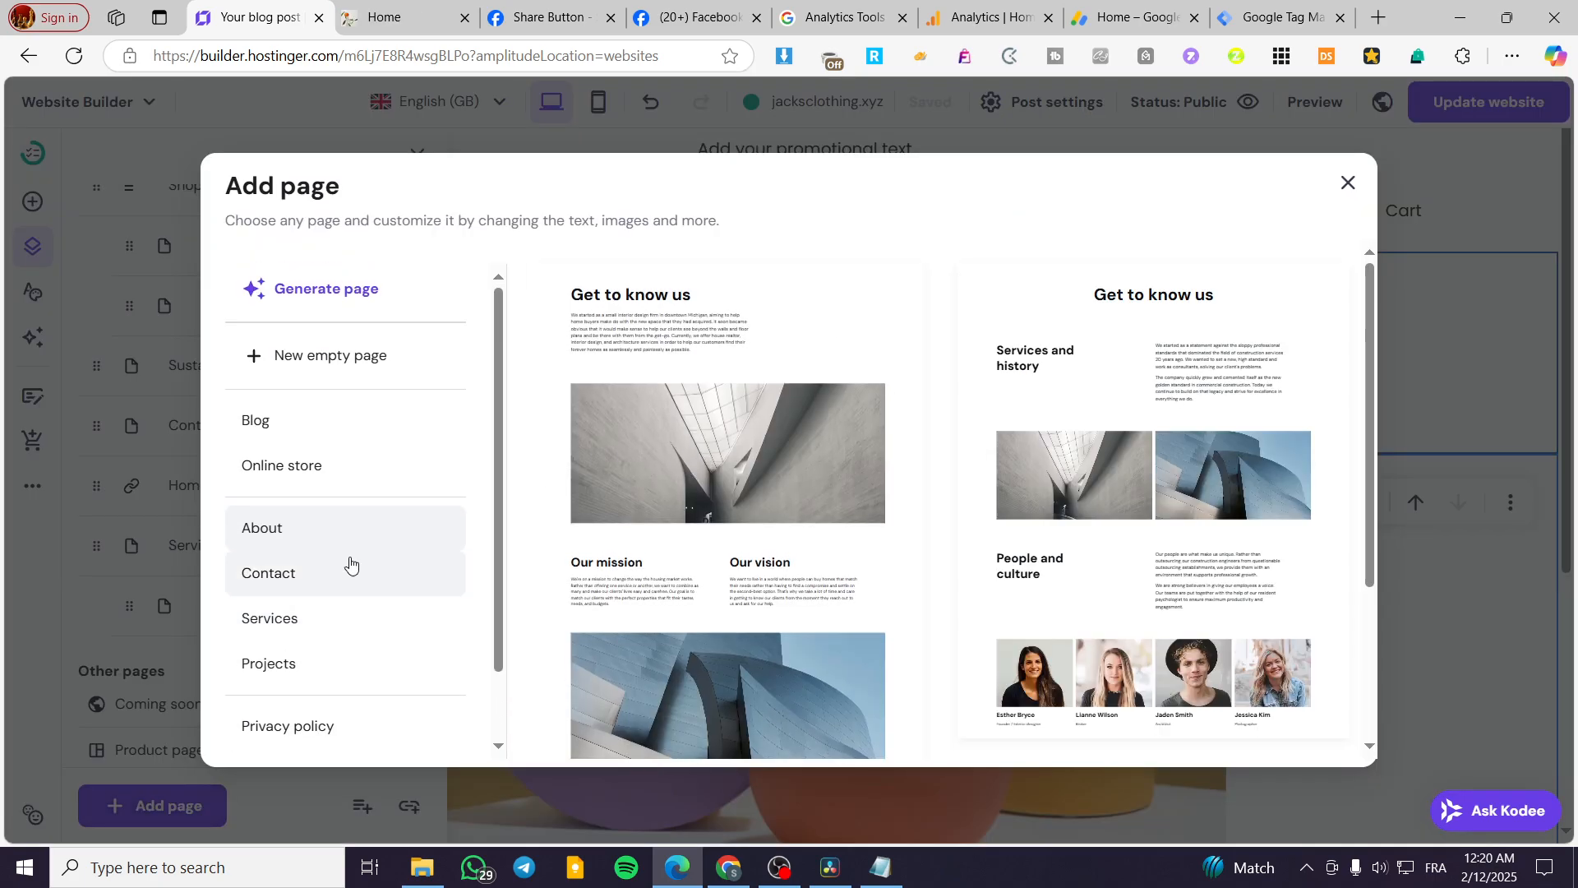
click(303, 420)
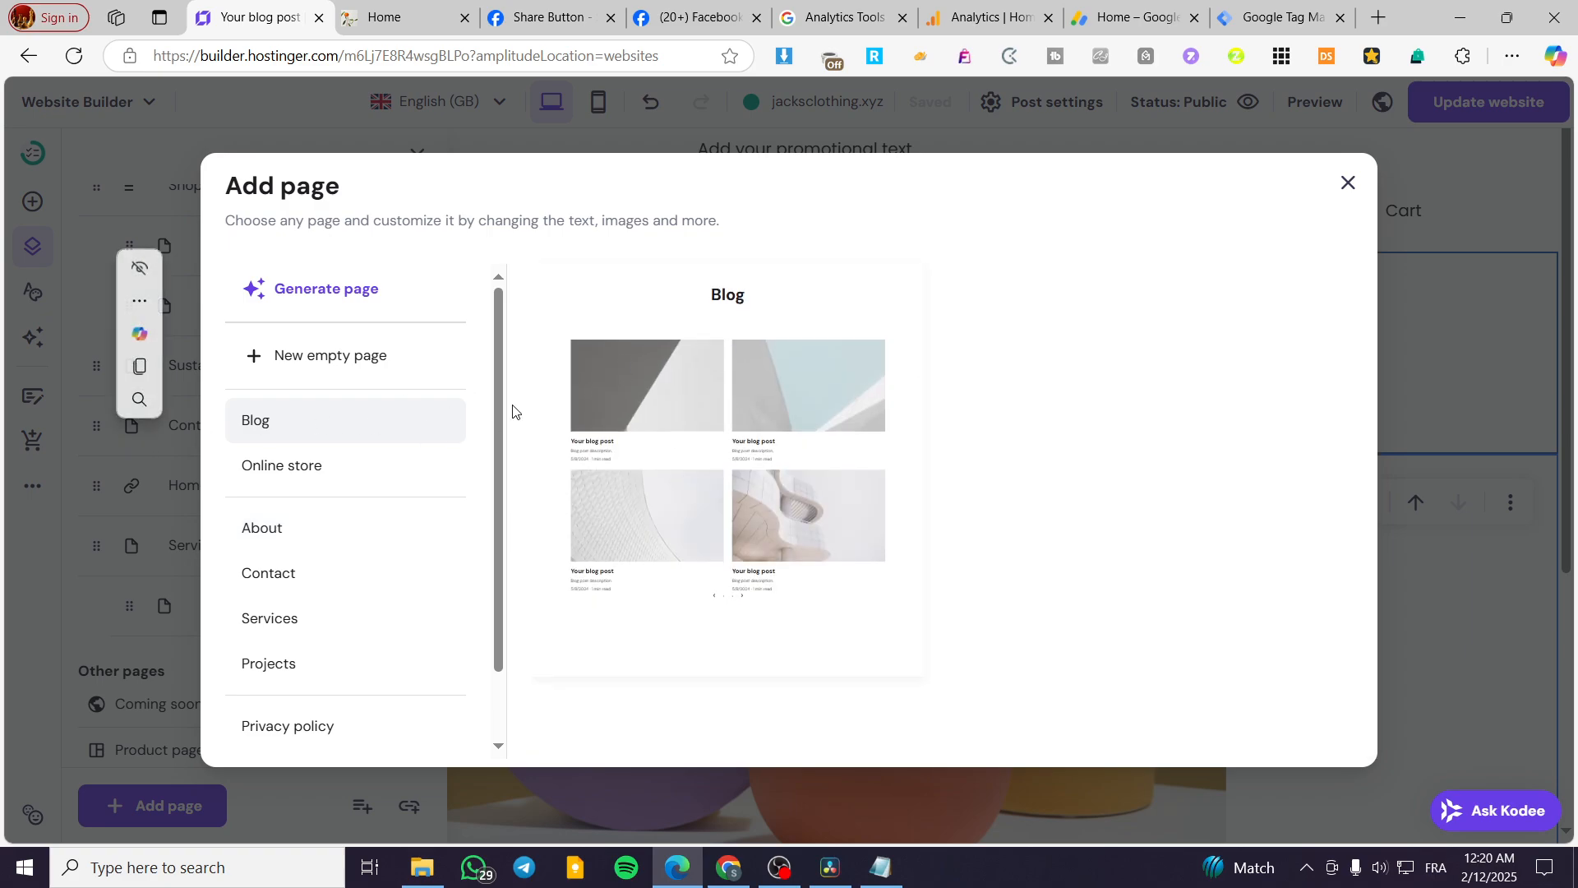
click(800, 409)
scroll(230, 540, up, 3)
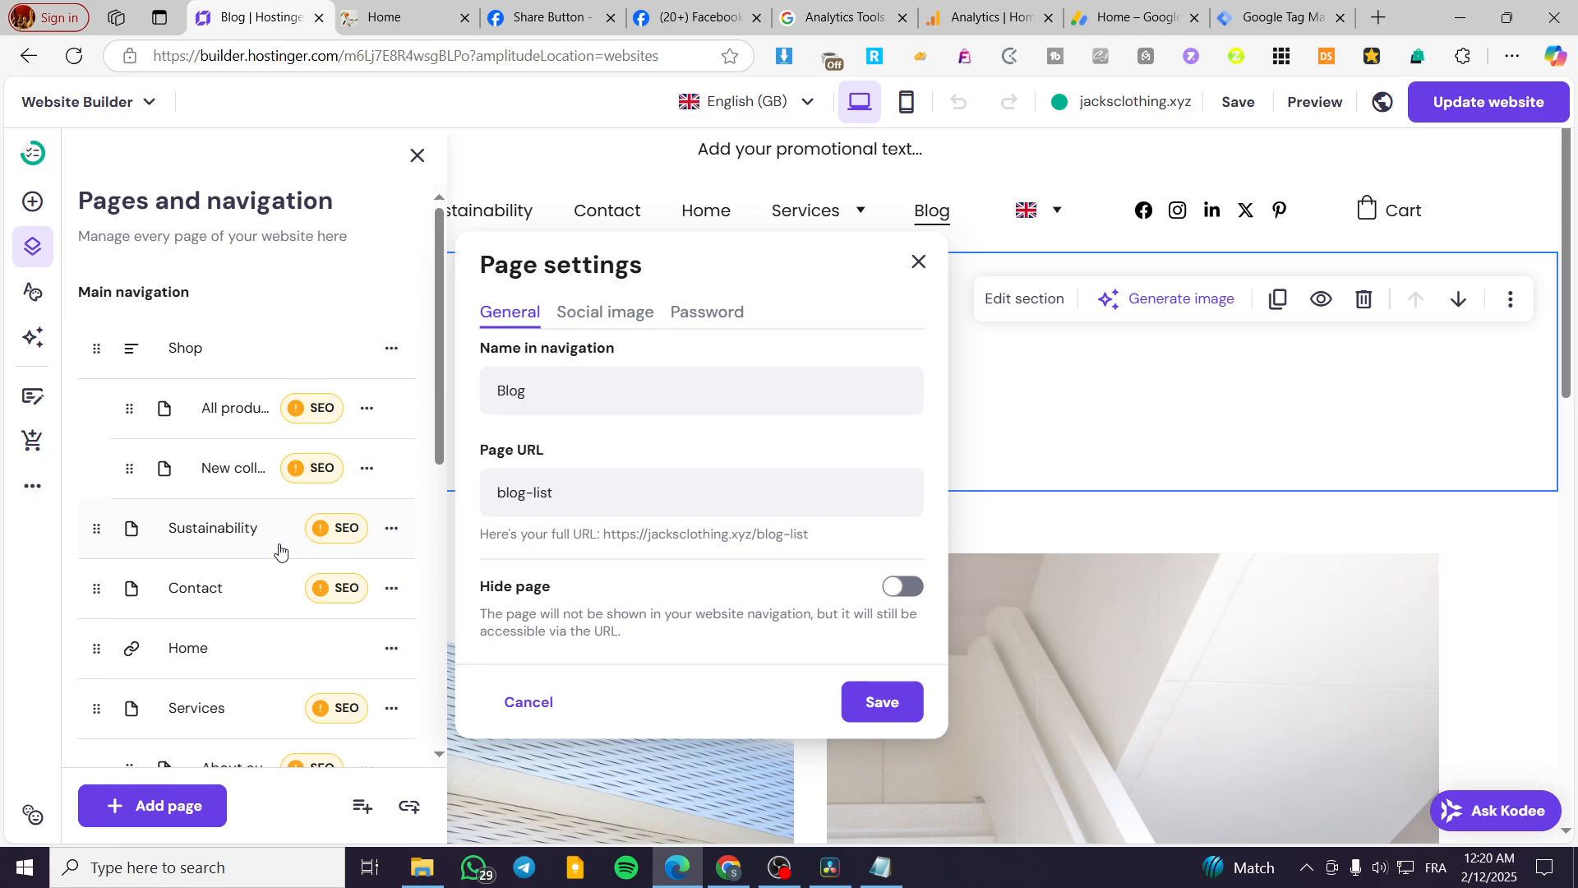
scroll(282, 553, down, 6)
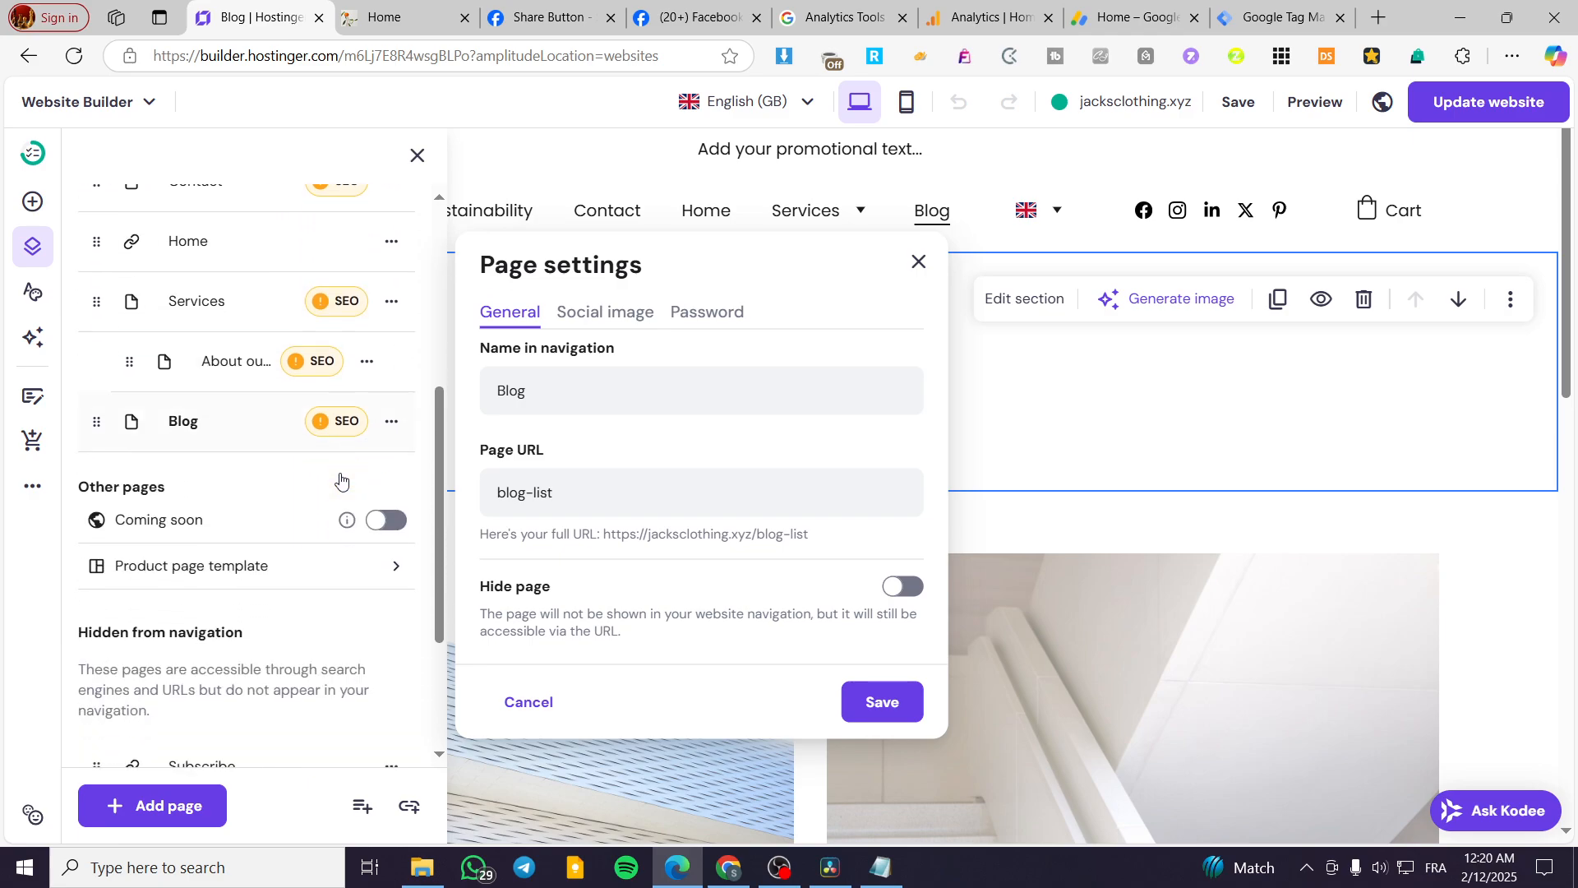
click(919, 262)
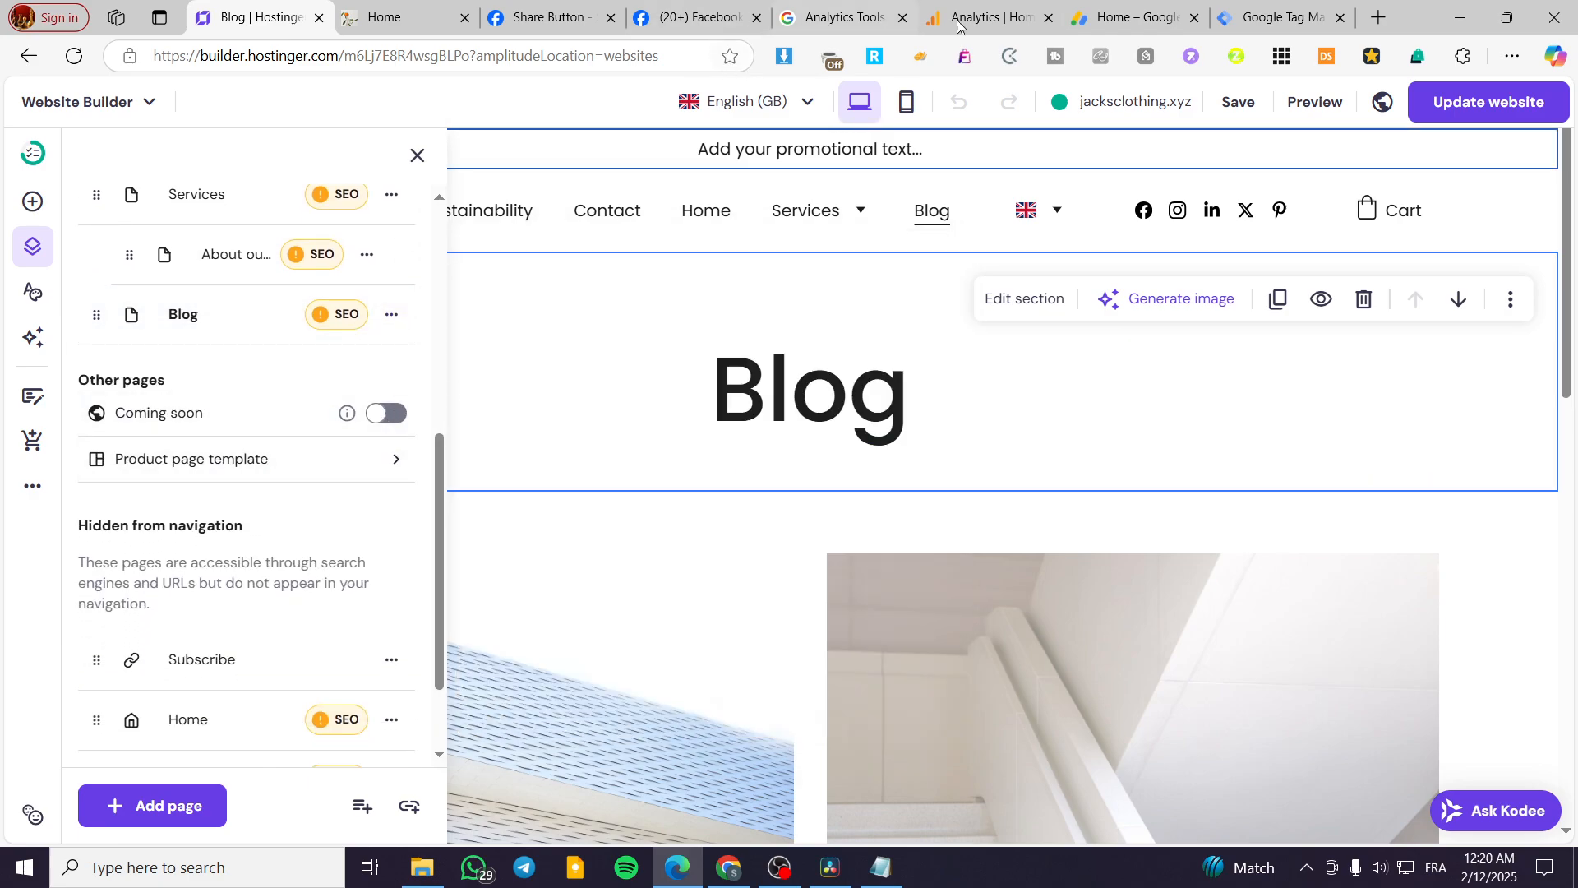
Publish the website with the added Blog page and reload the live jacksclothing.xyz site.
click(1500, 137)
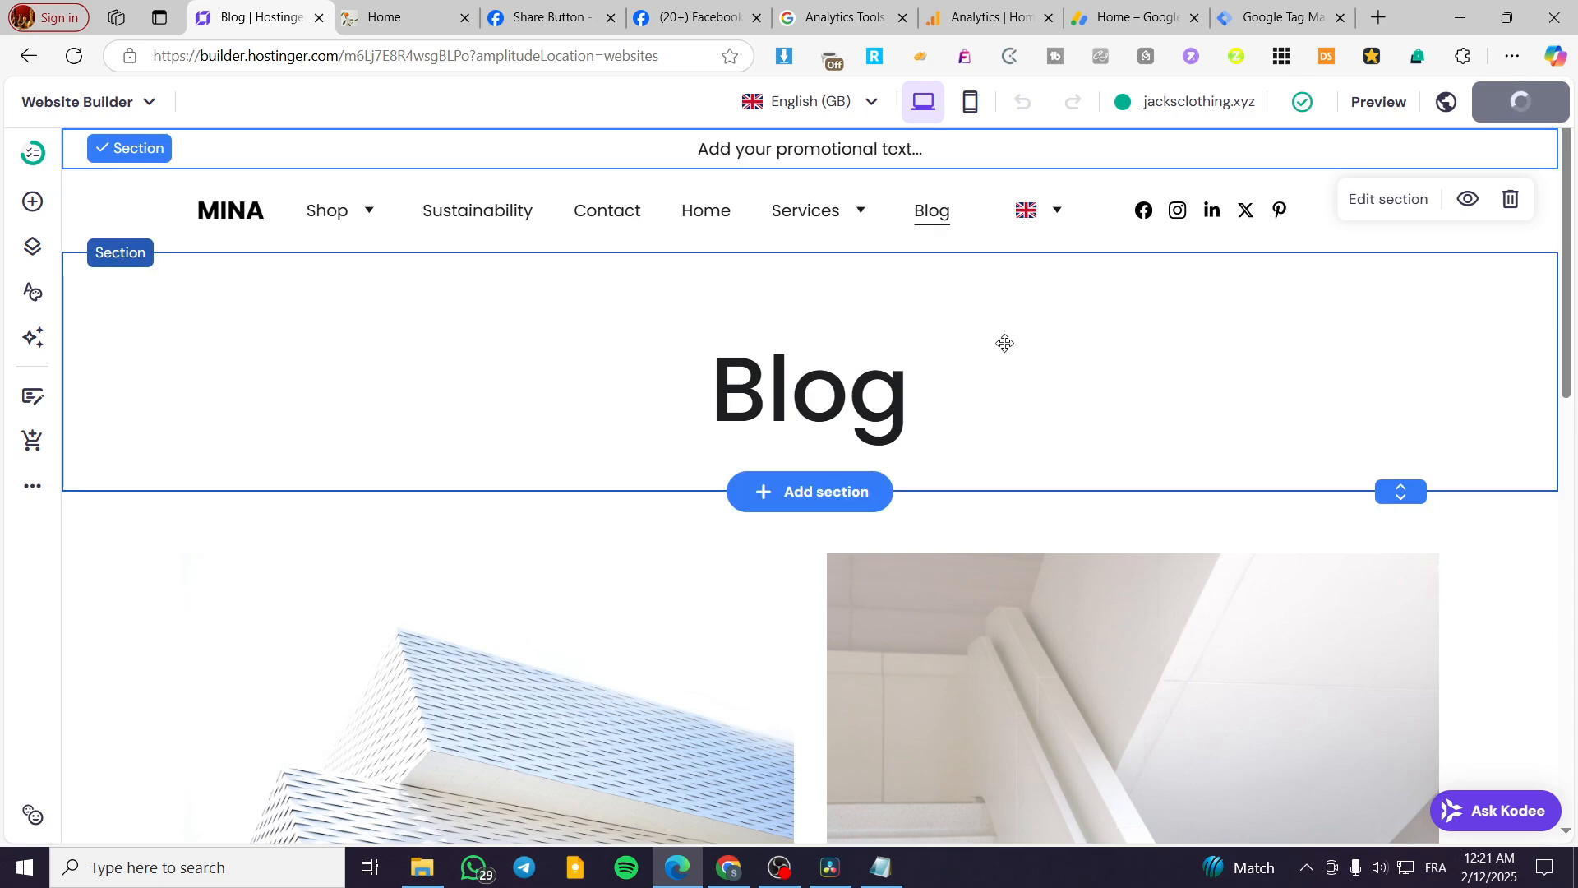
click(419, 6)
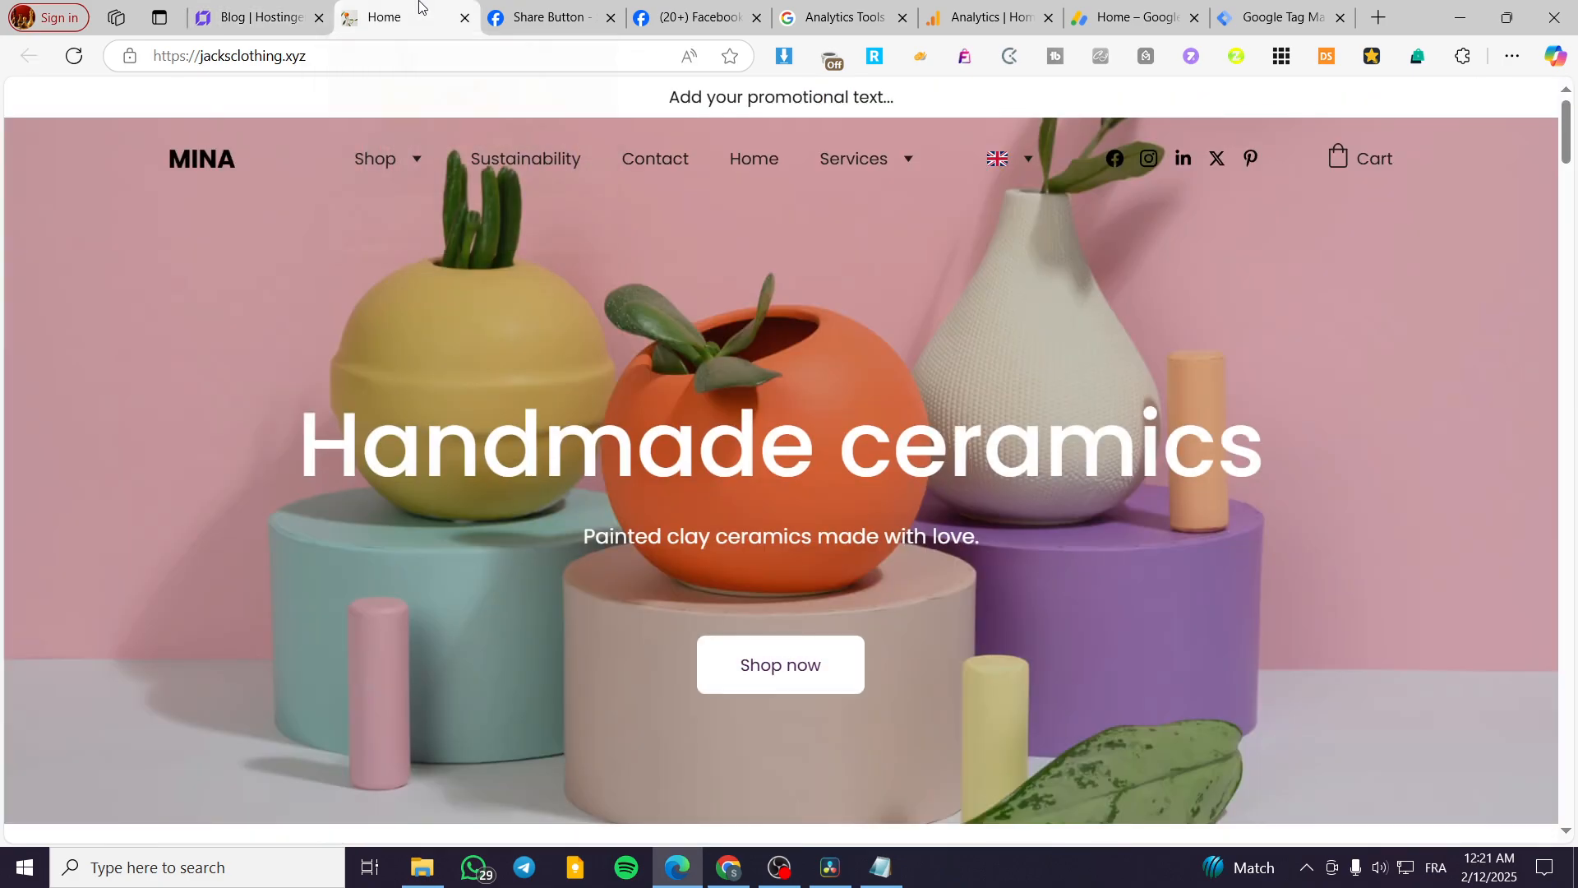
click(76, 55)
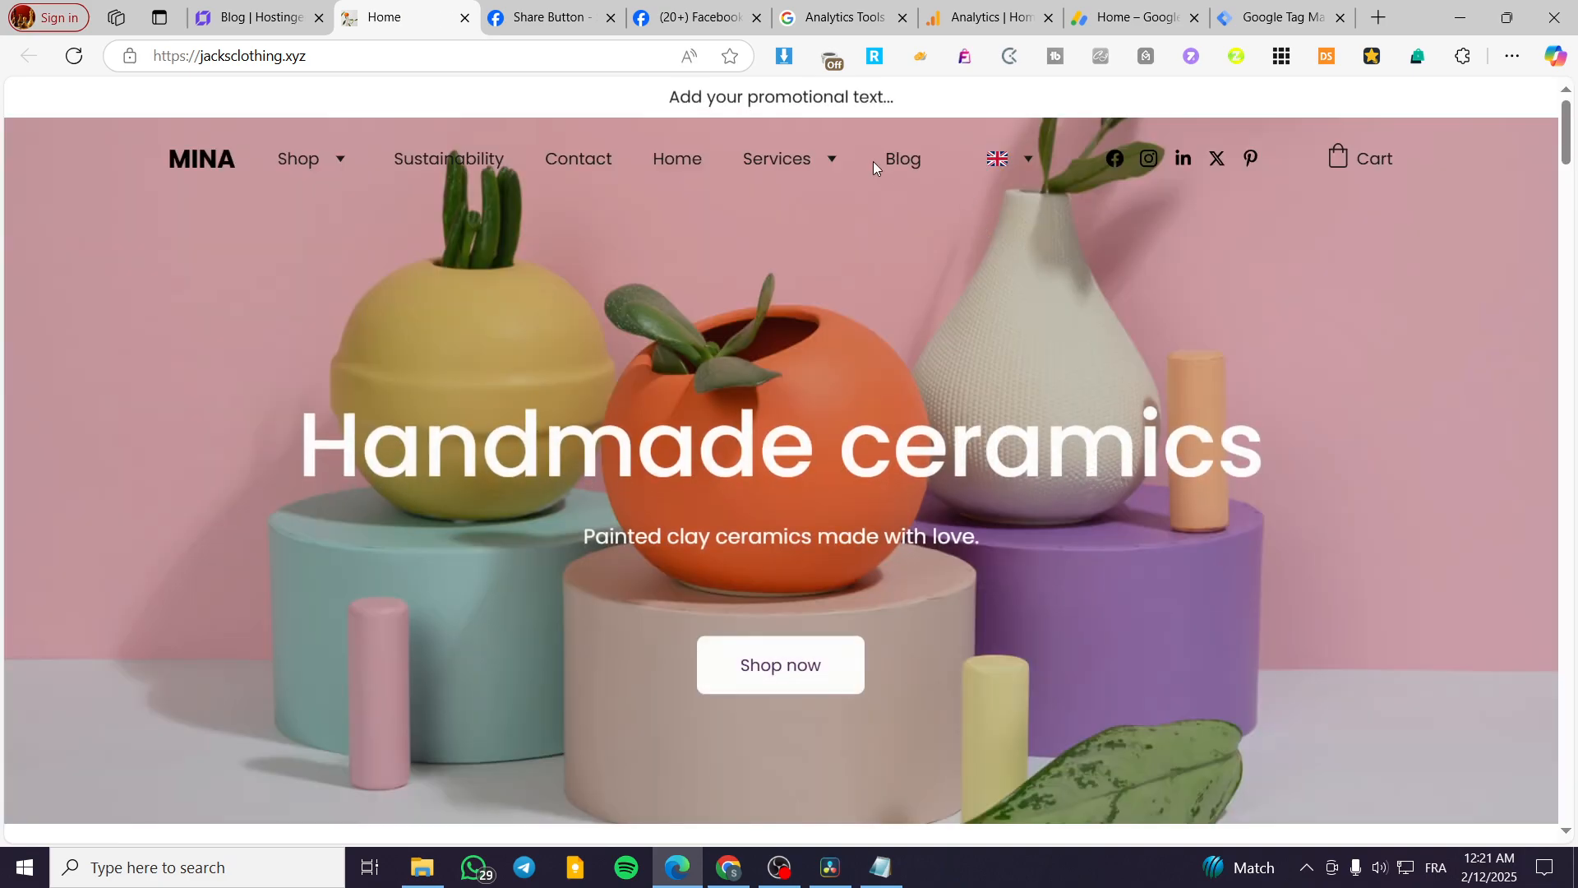
Open the live Blog page, open the post with the staircase thumbnail, and review its image and content text.
click(903, 160)
scroll(1294, 426, down, 3)
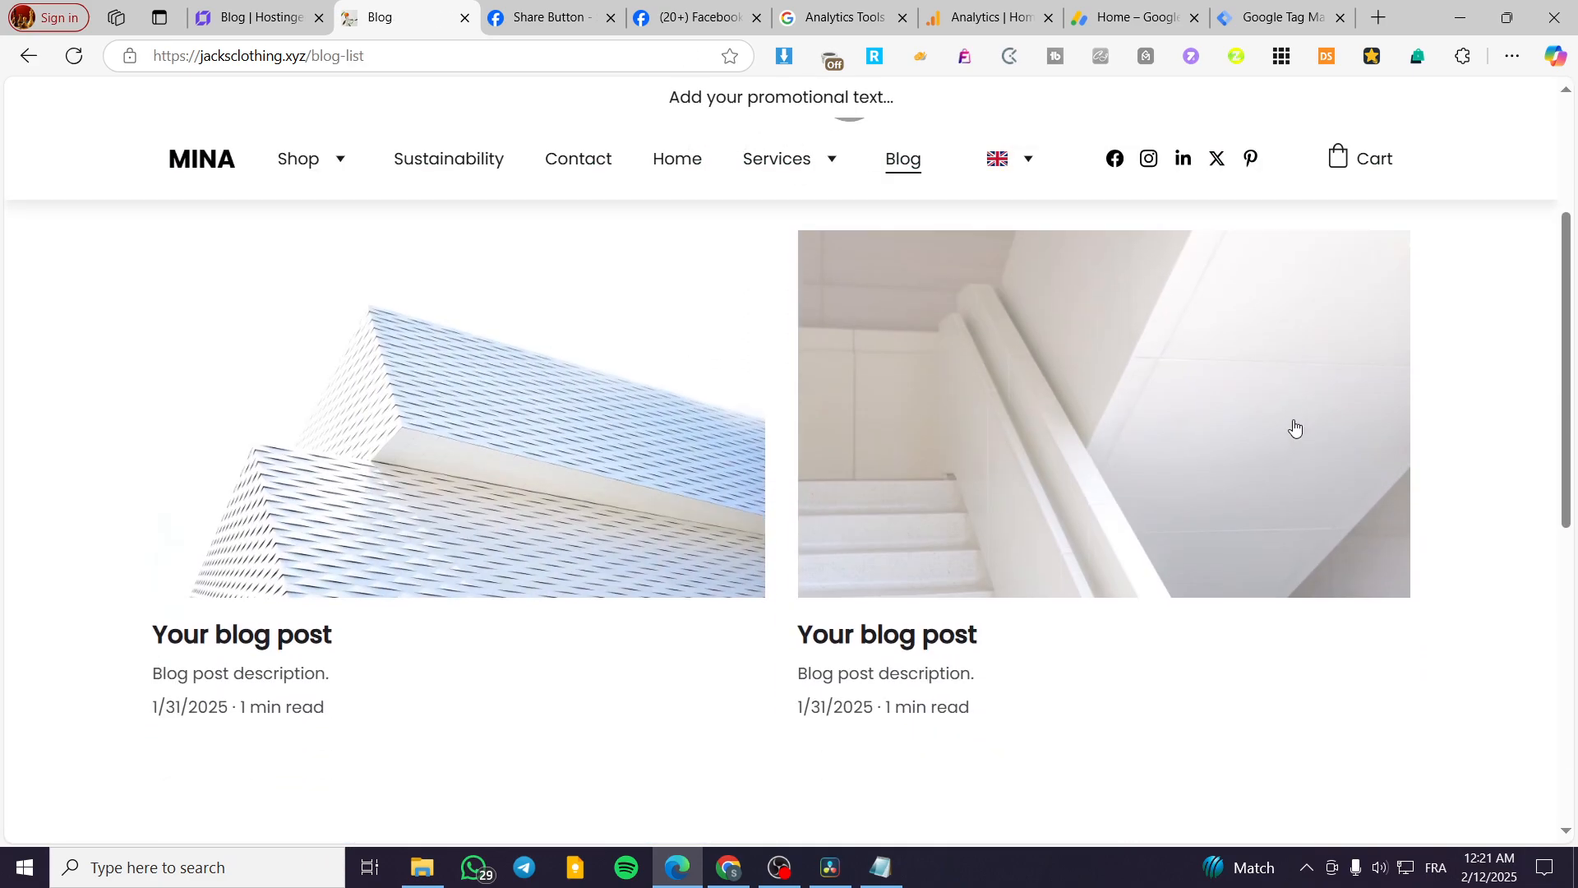
scroll(1295, 426, down, 5)
scroll(983, 471, up, 8)
click(1072, 438)
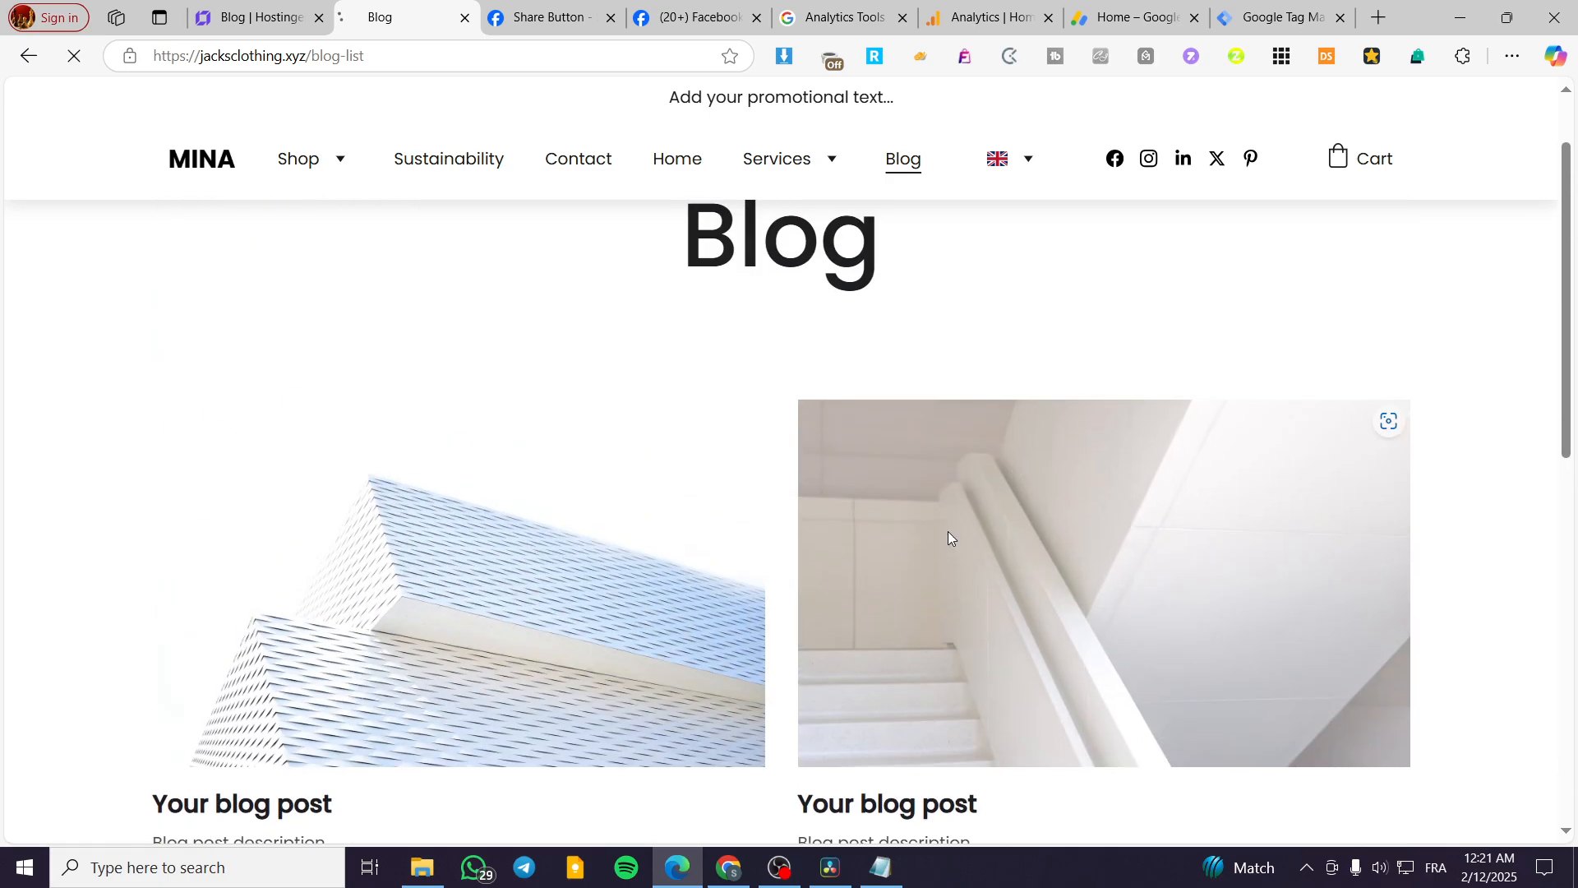
scroll(1342, 514, down, 5)
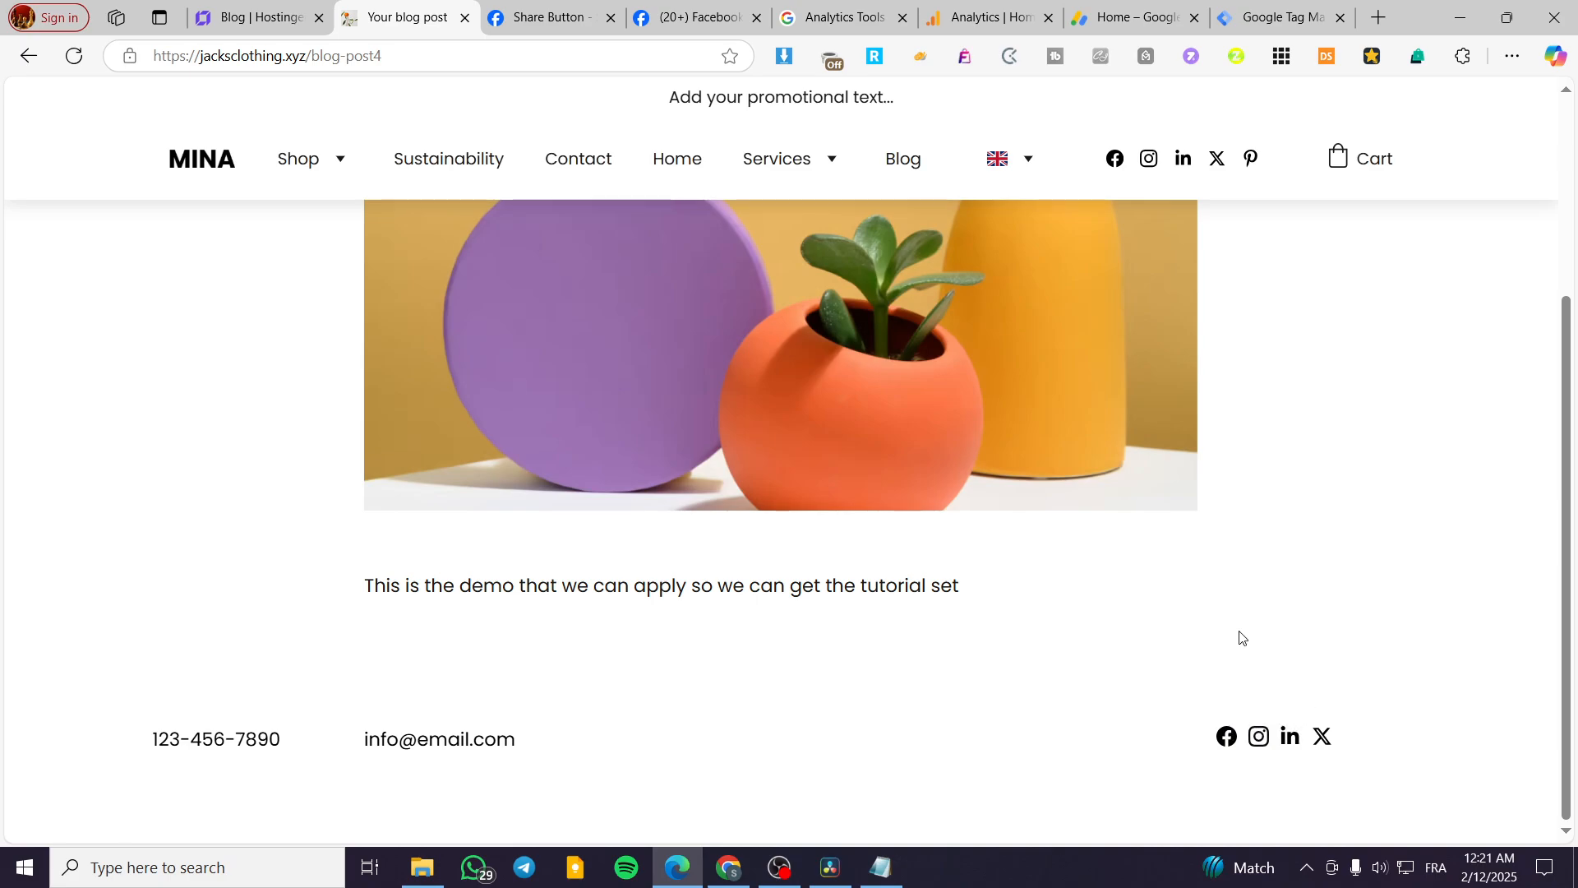
scroll(1246, 658, up, 3)
scroll(904, 608, down, 3)
scroll(970, 572, up, 3)
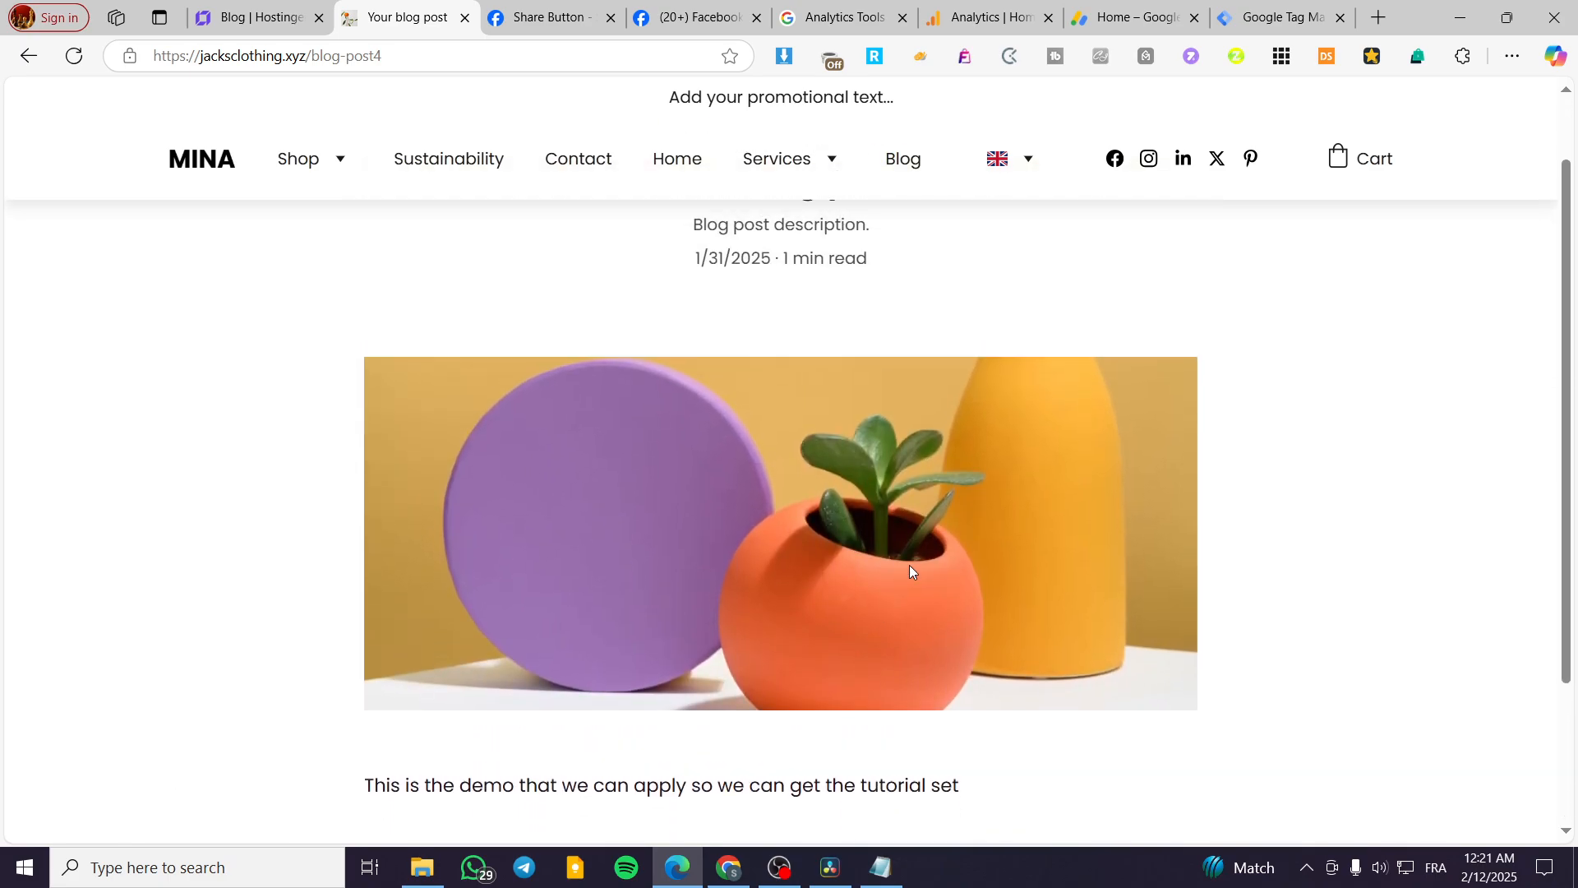
scroll(539, 493, up, 1)
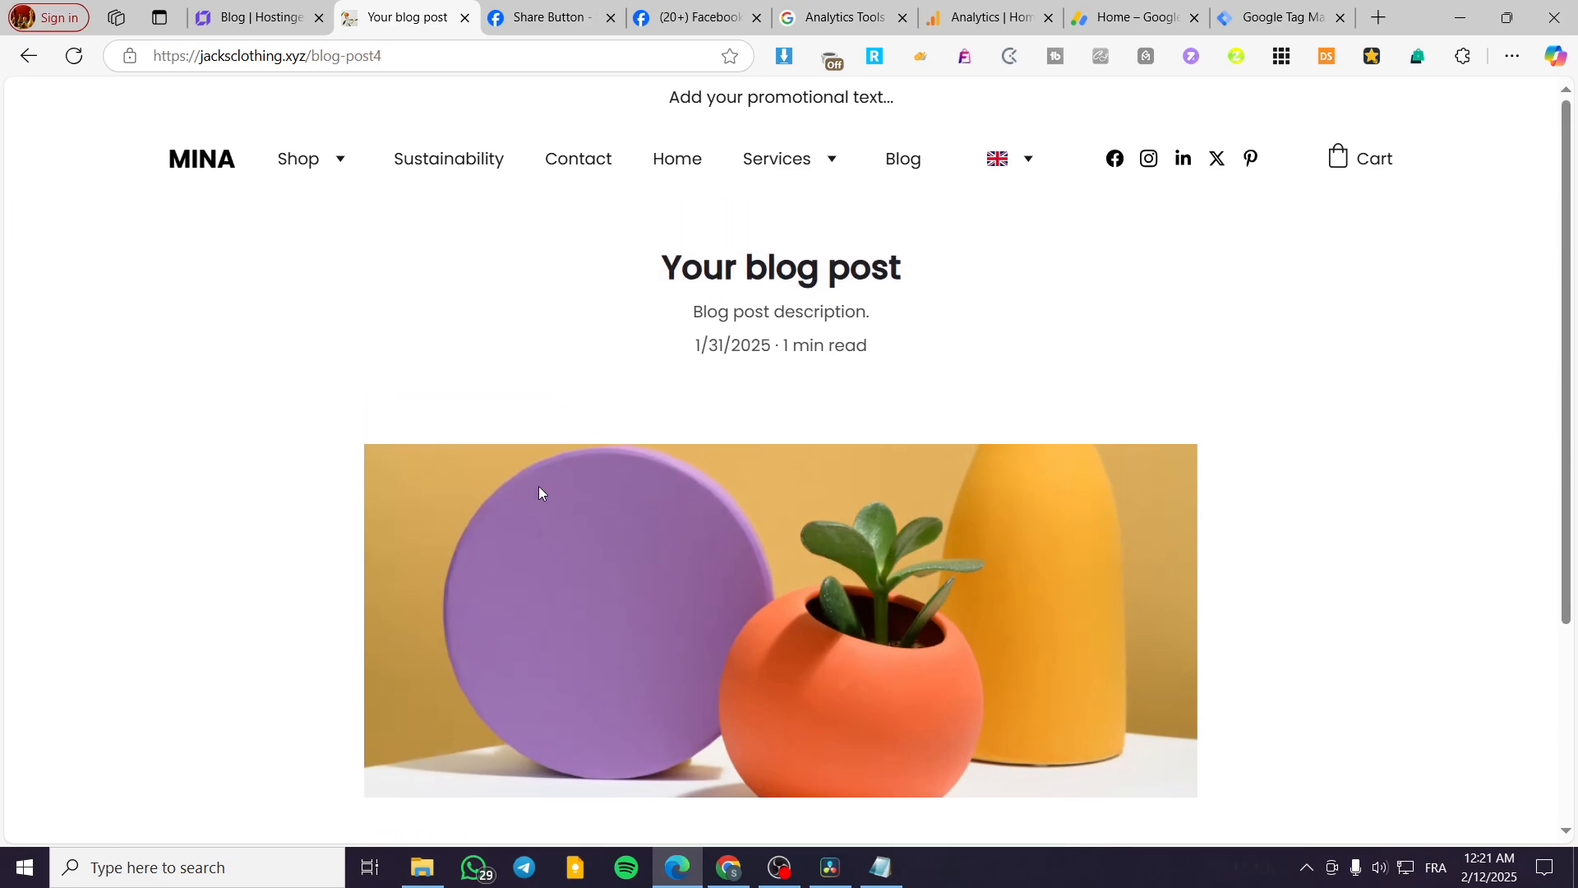
click(413, 49)
key(ctrl+c)
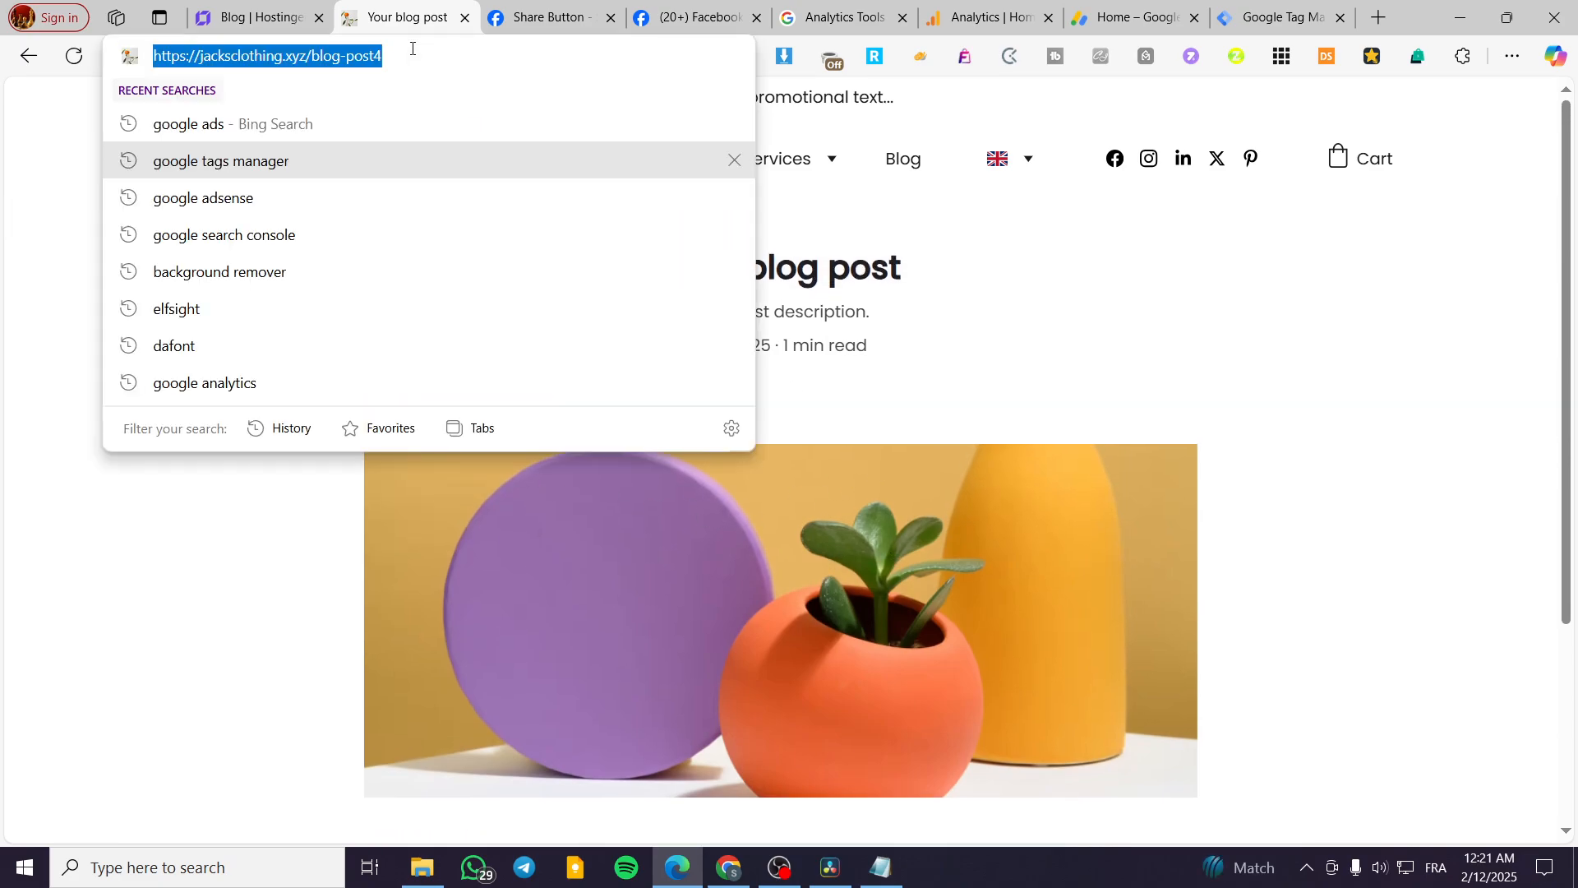
click(148, 567)
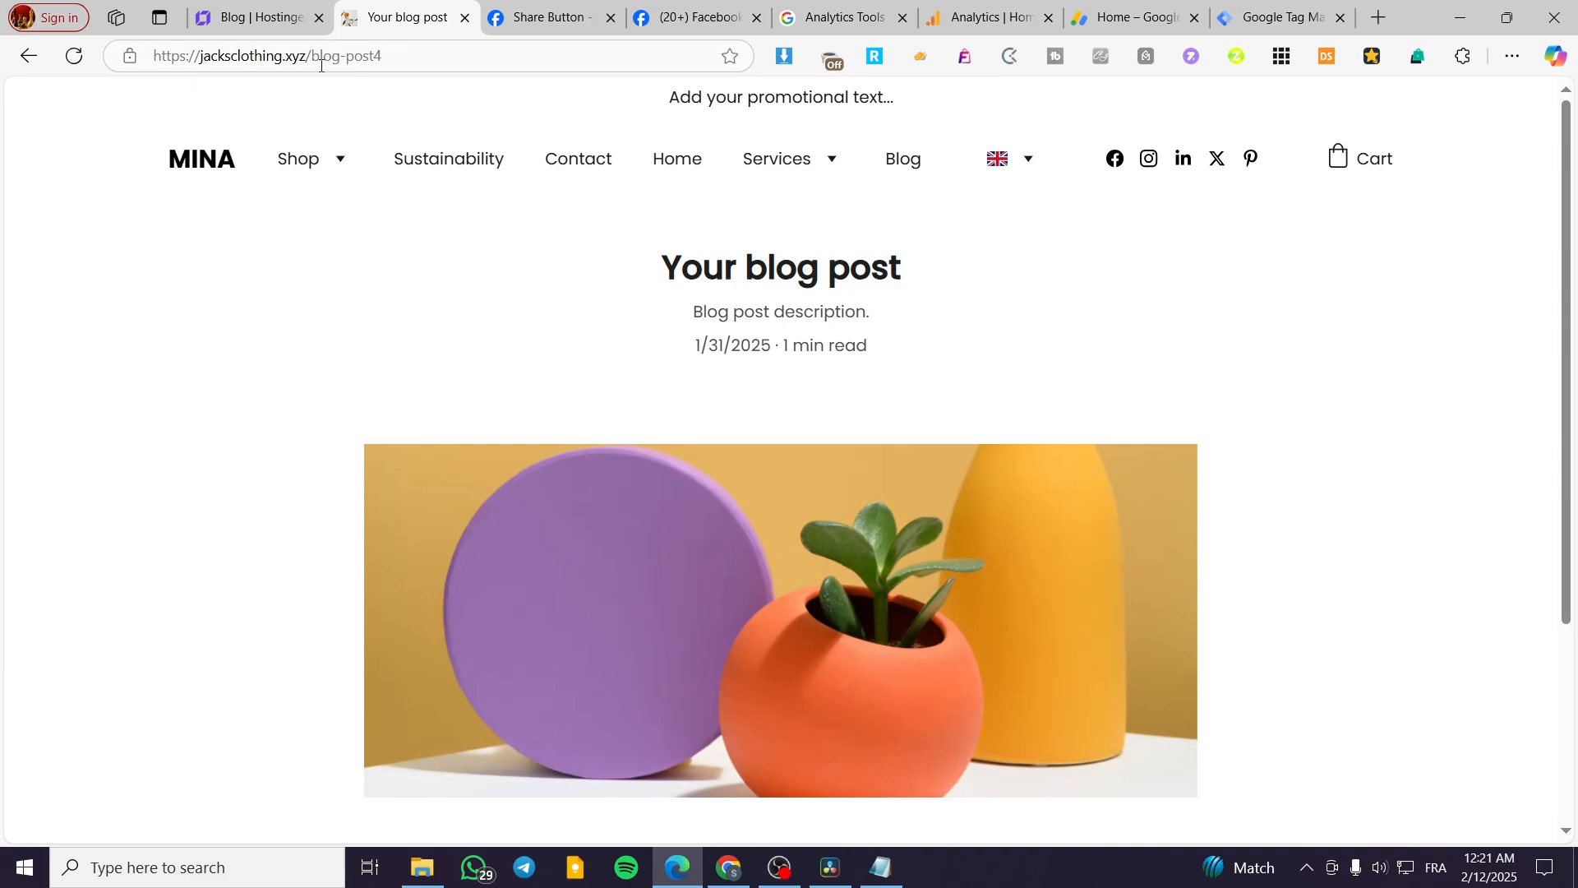
click(542, 27)
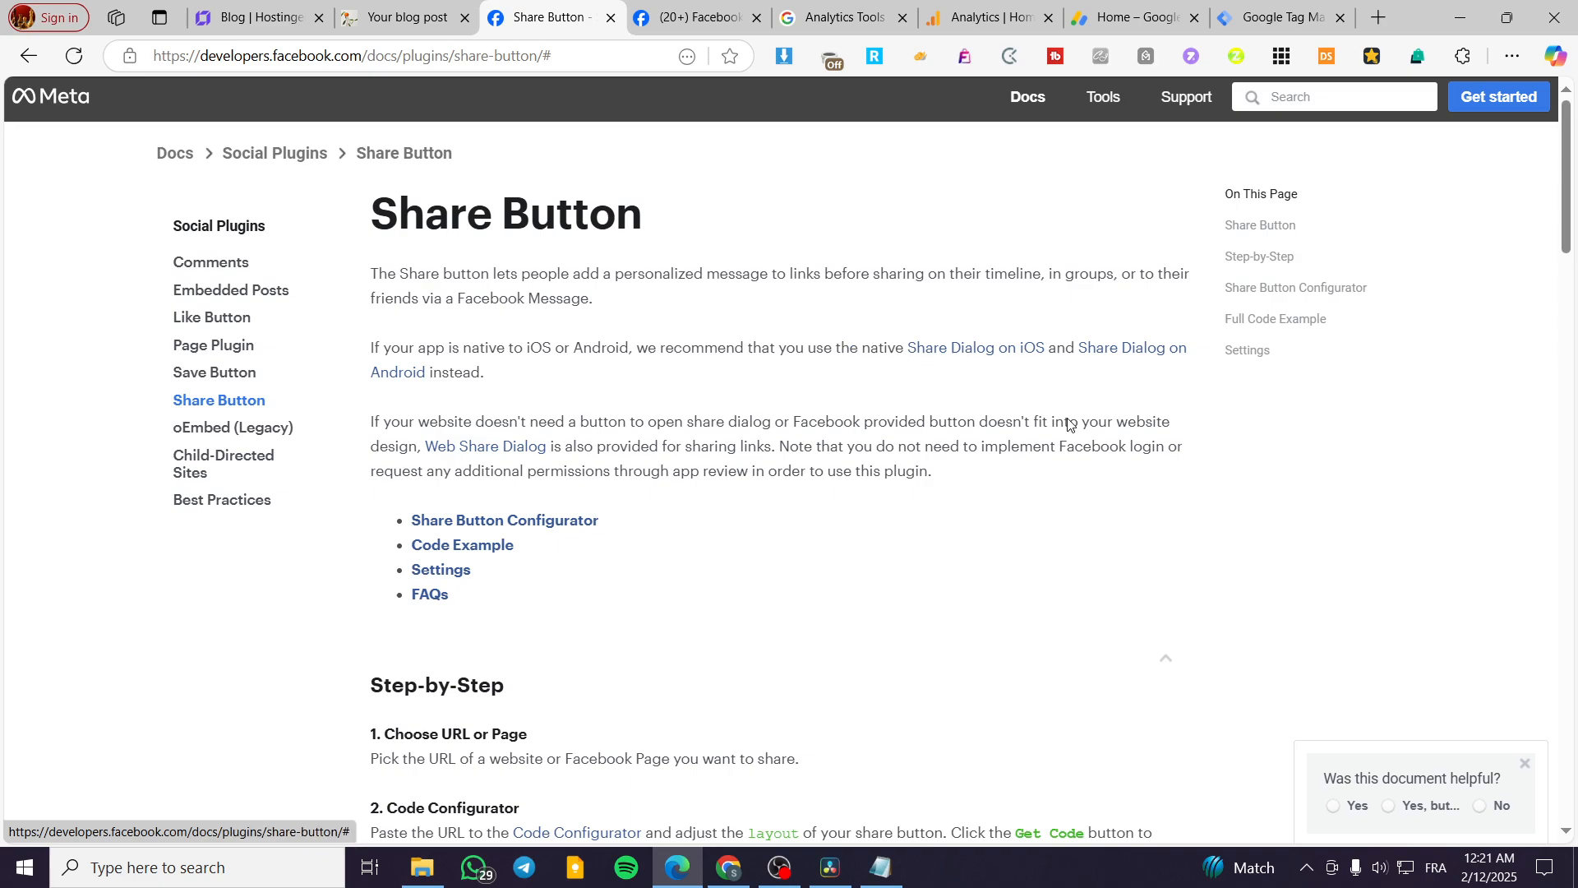
scroll(578, 416, down, 6)
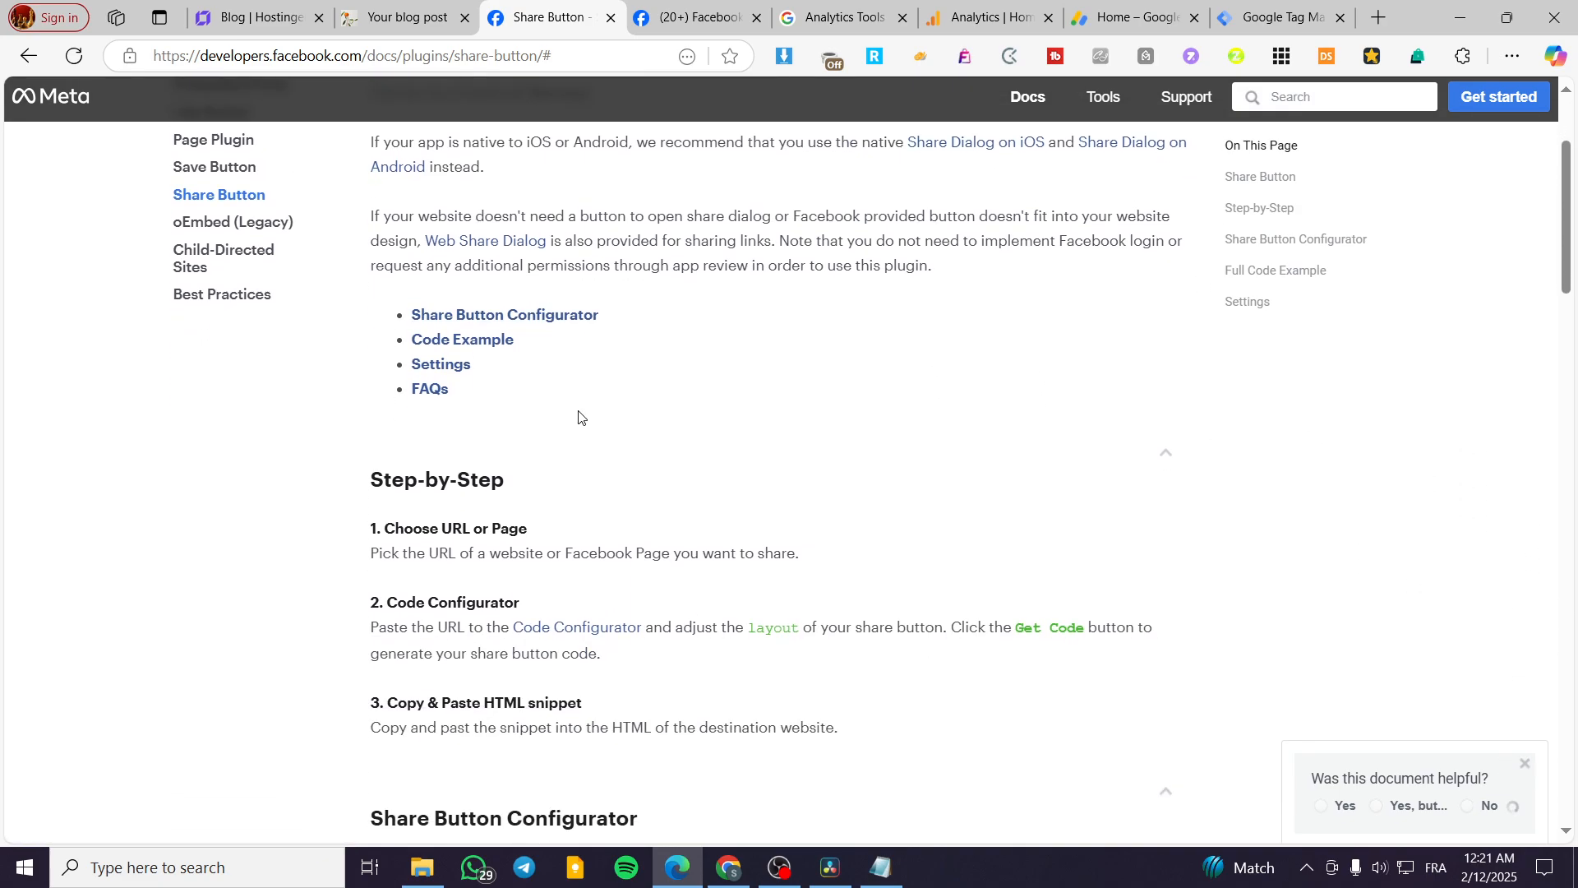
scroll(485, 243, down, 4)
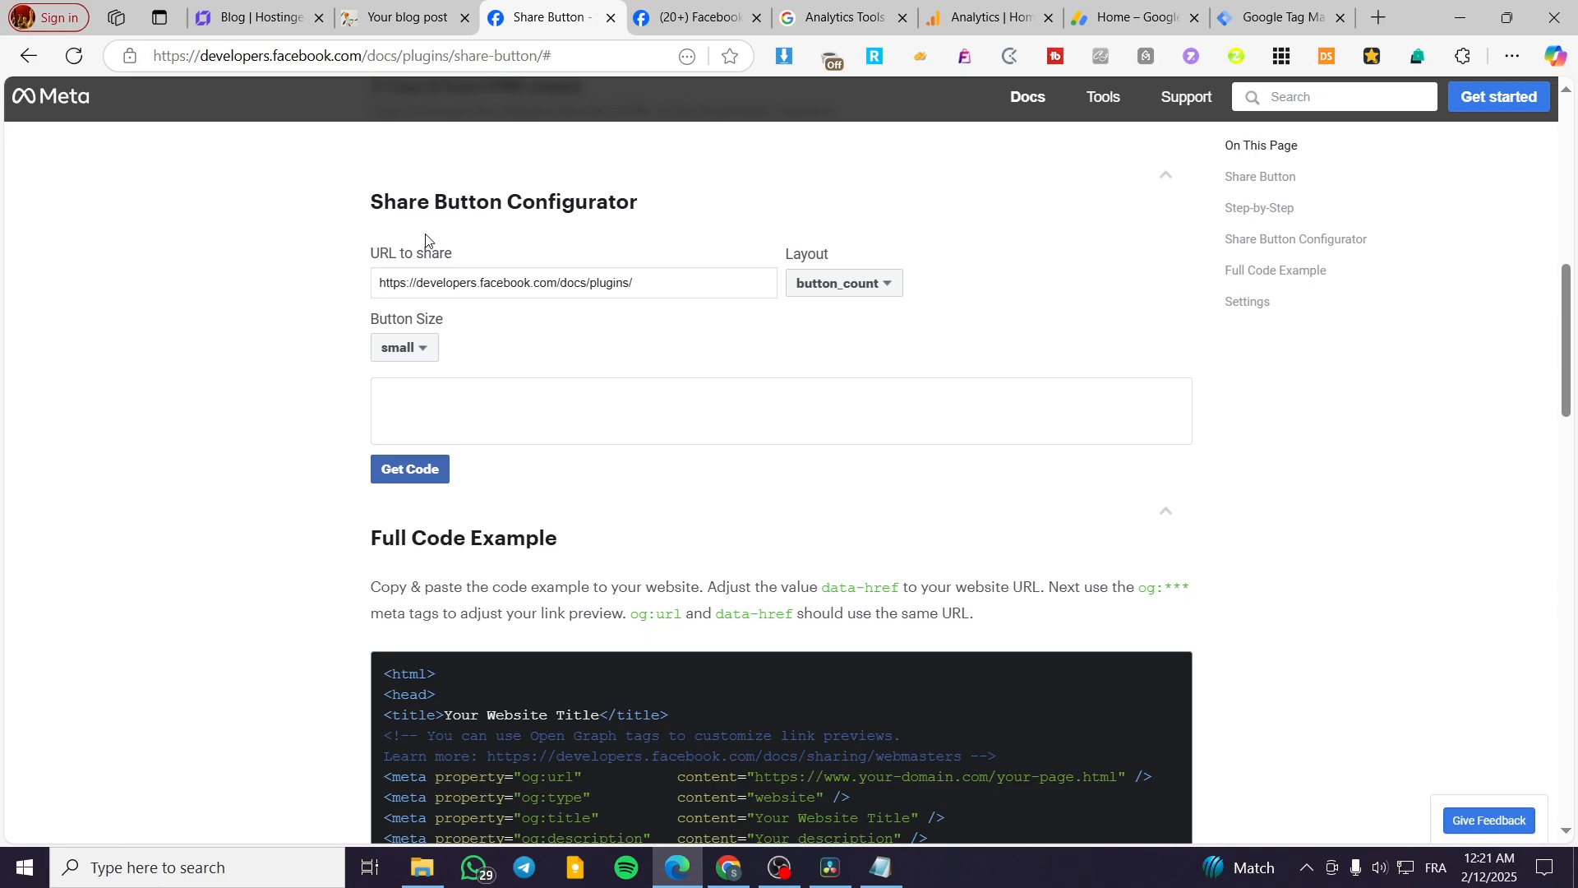
drag(372, 200, 645, 200)
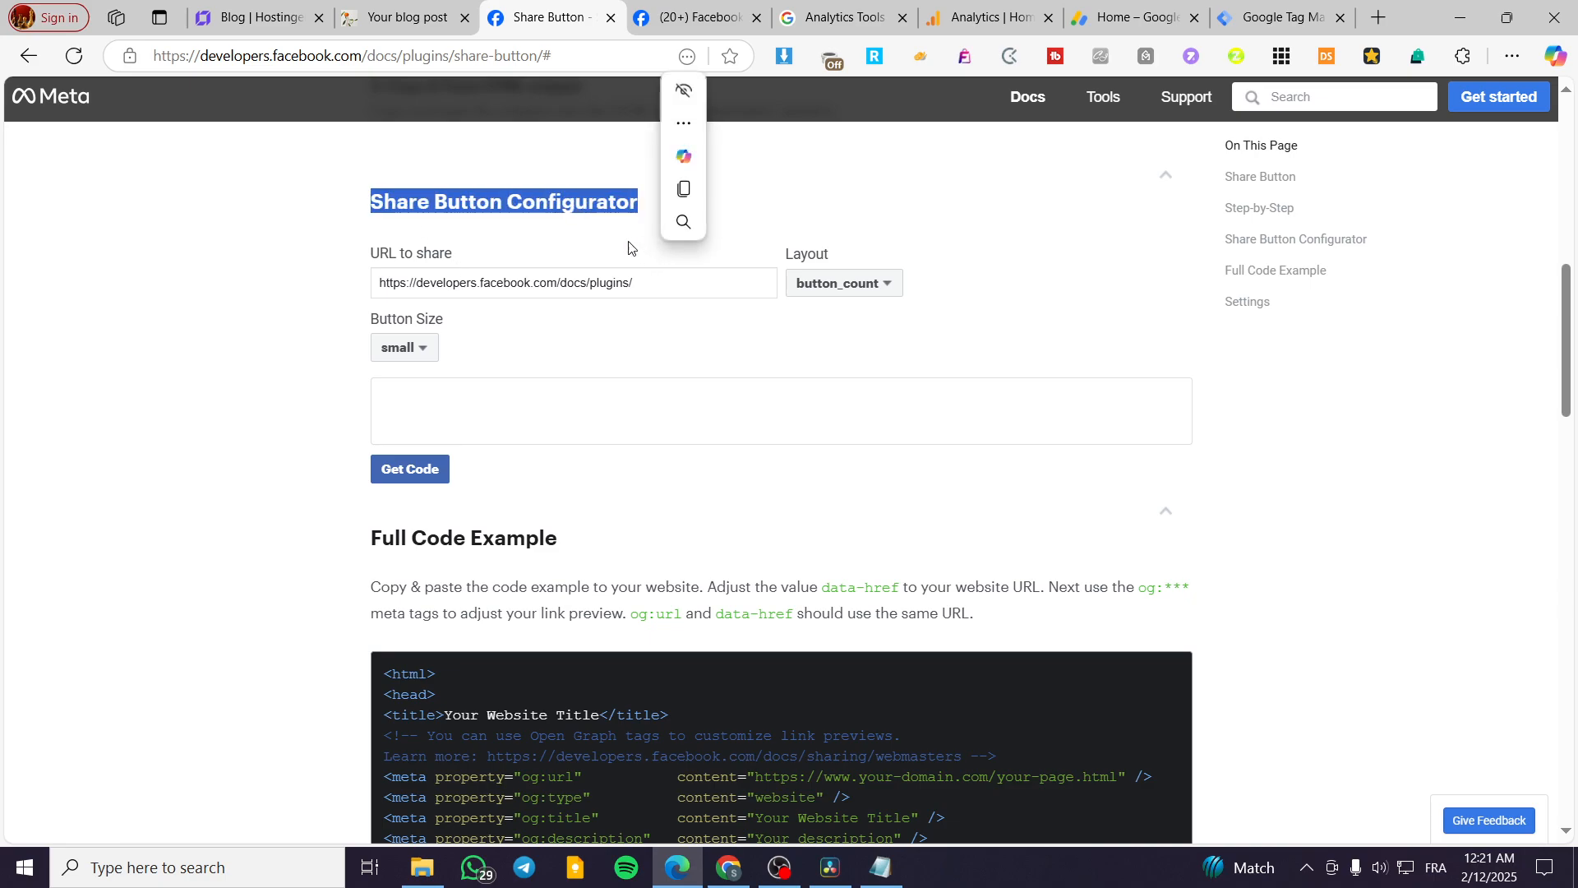
click(602, 240)
triple_click(441, 285)
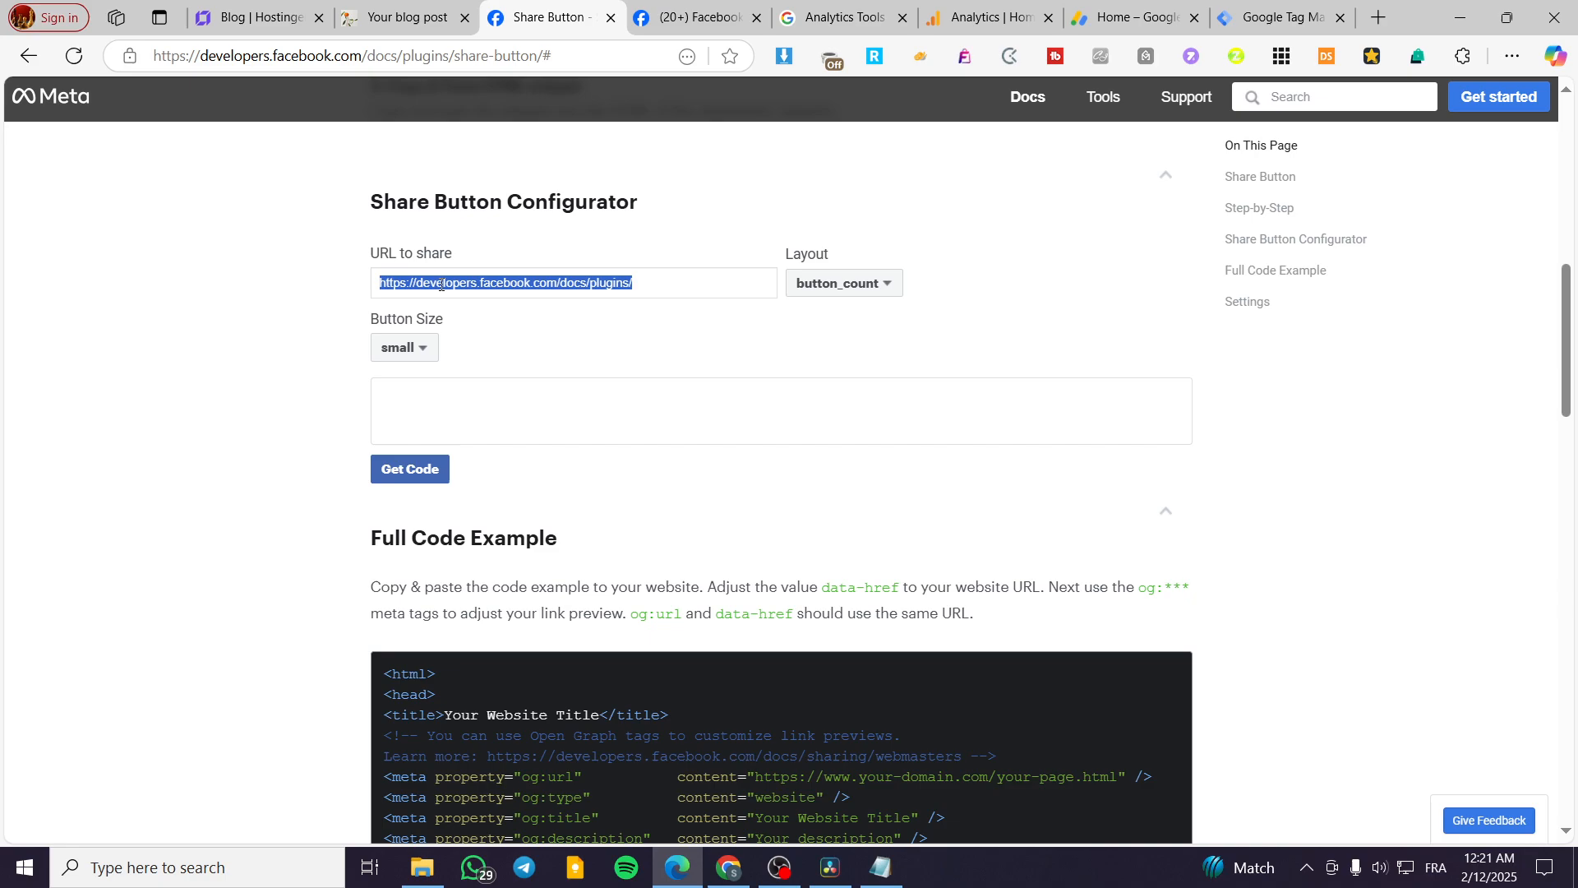
key(ctrl+v)
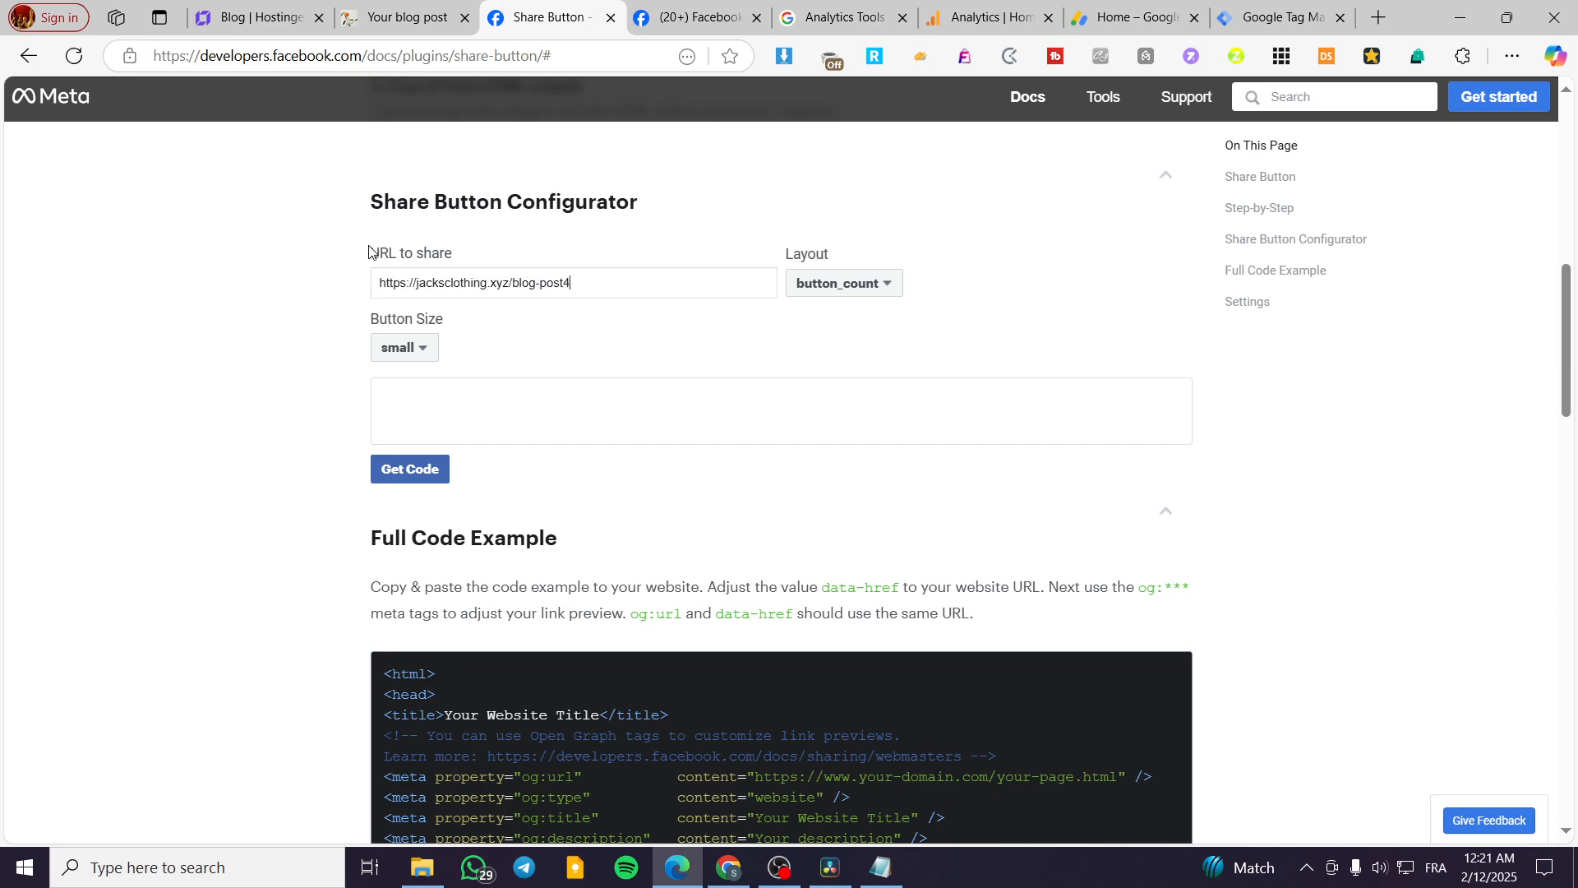
Try the "button" layout for the share button, and set the layout back to "button_count".
click(884, 287)
click(872, 367)
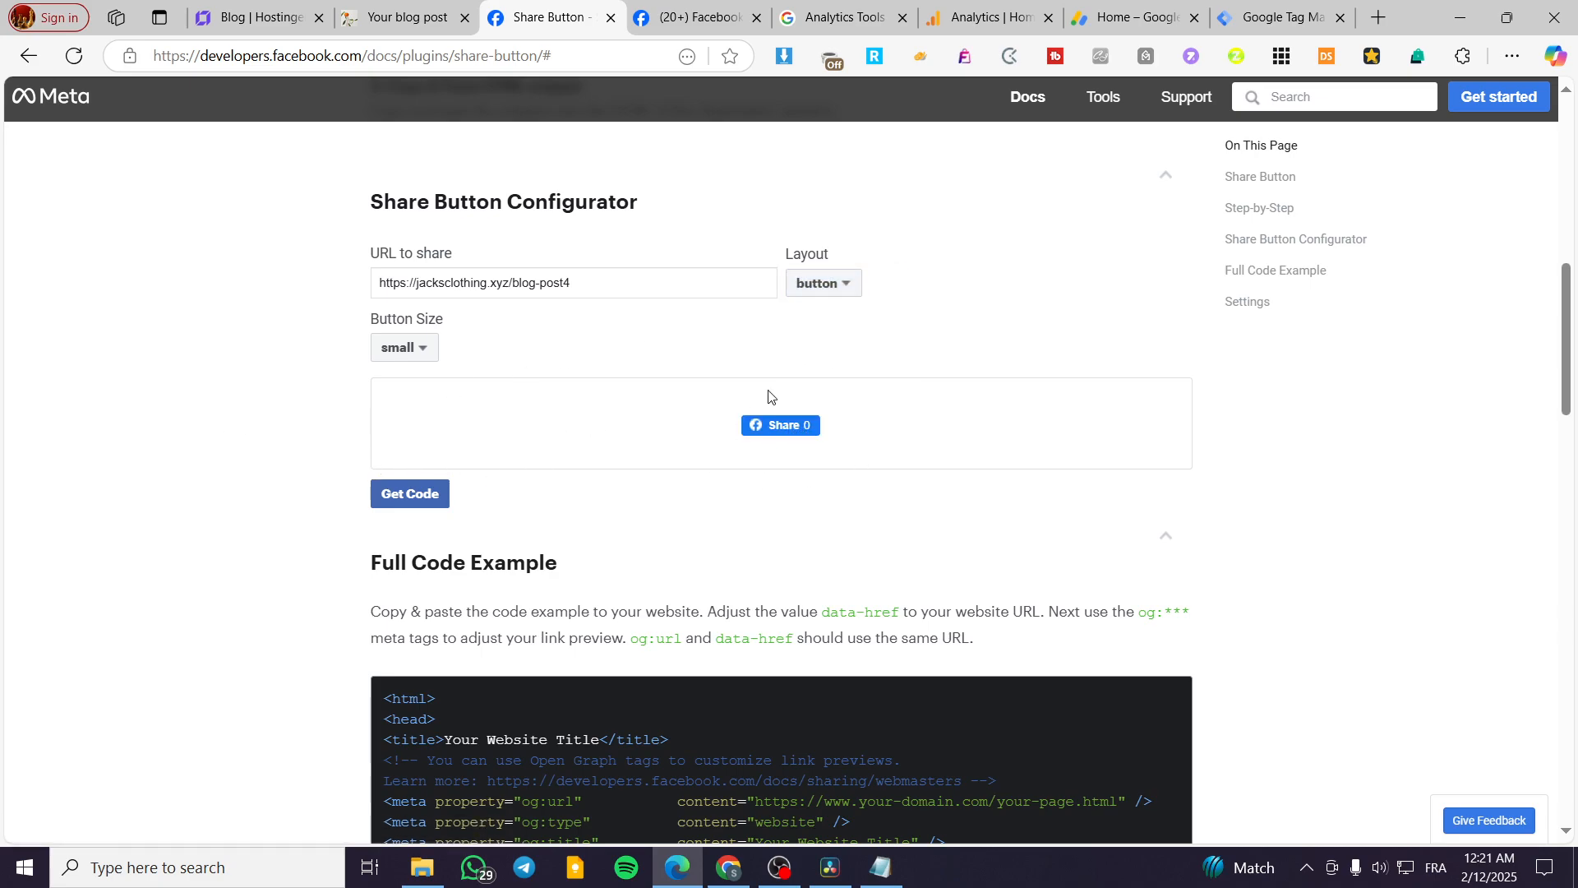
click(884, 287)
click(853, 344)
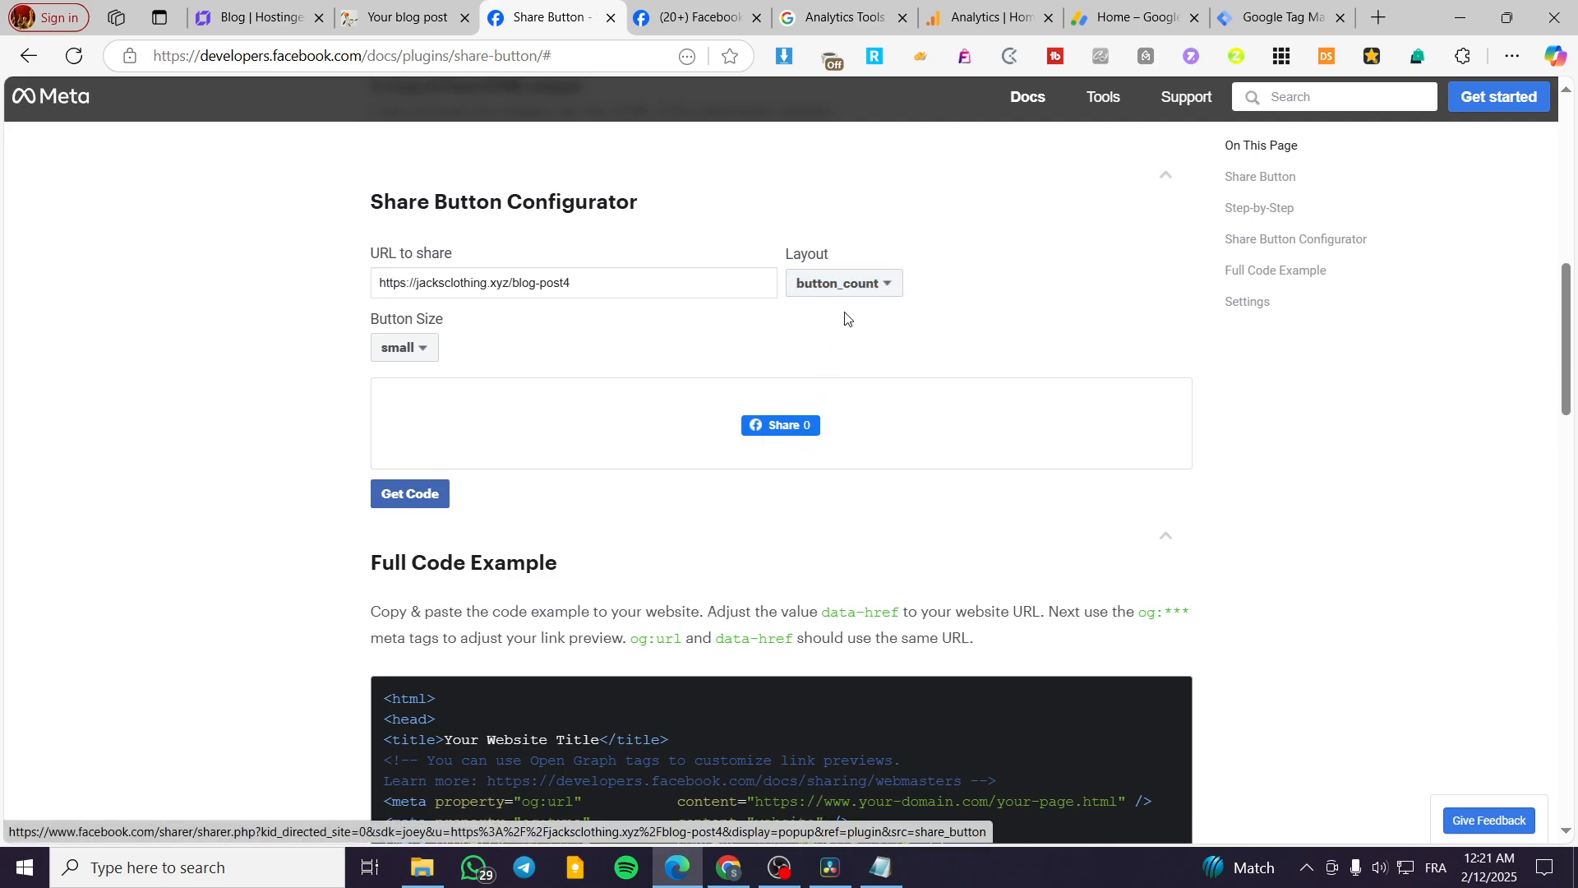
click(851, 288)
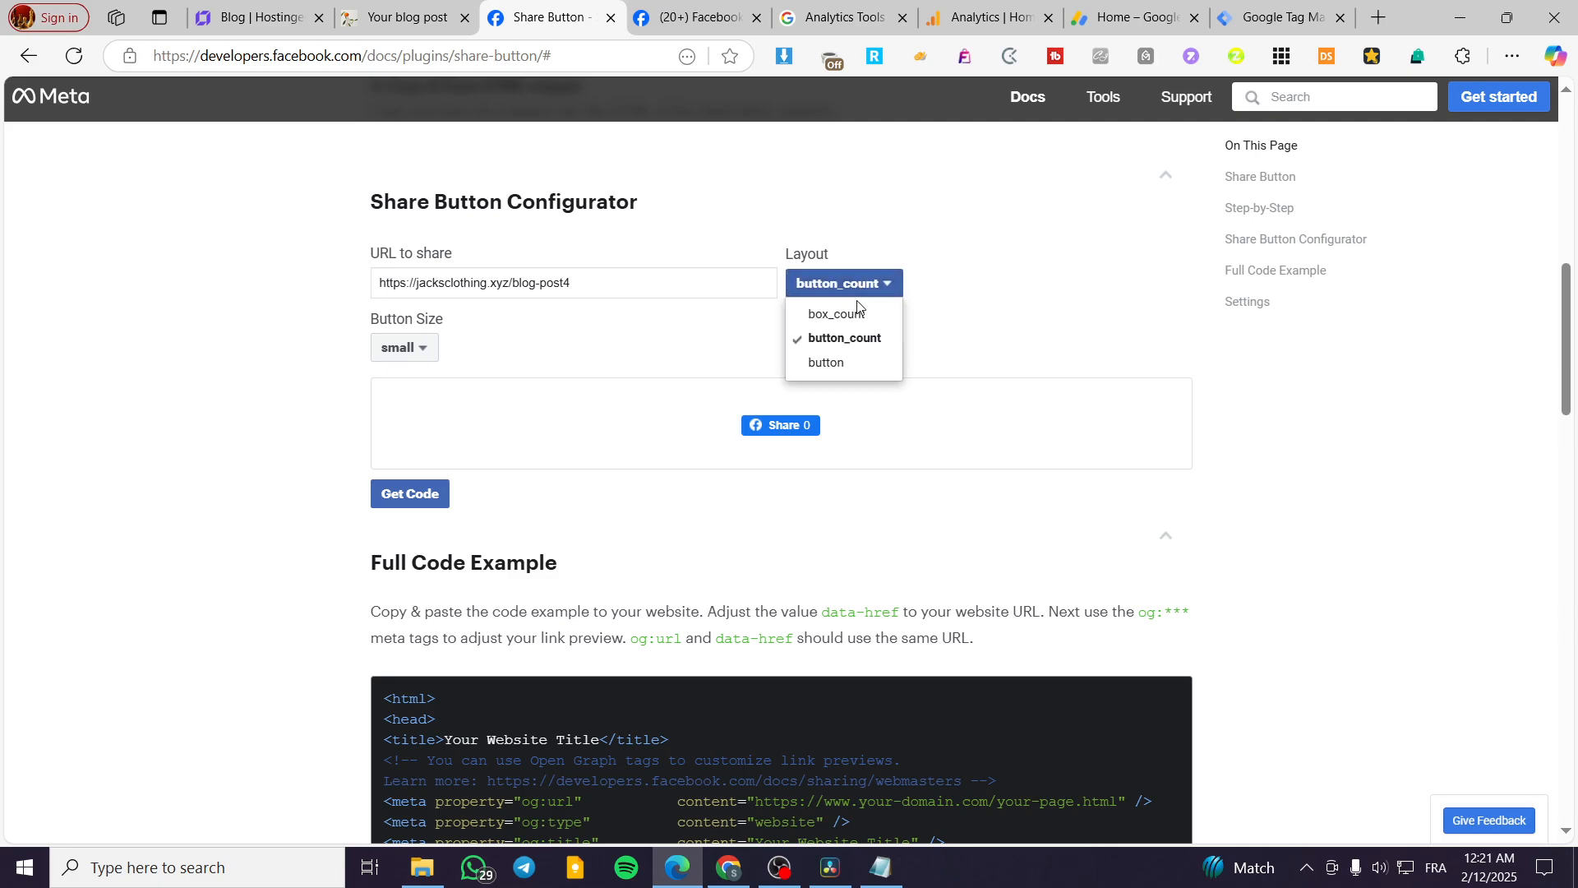
click(947, 255)
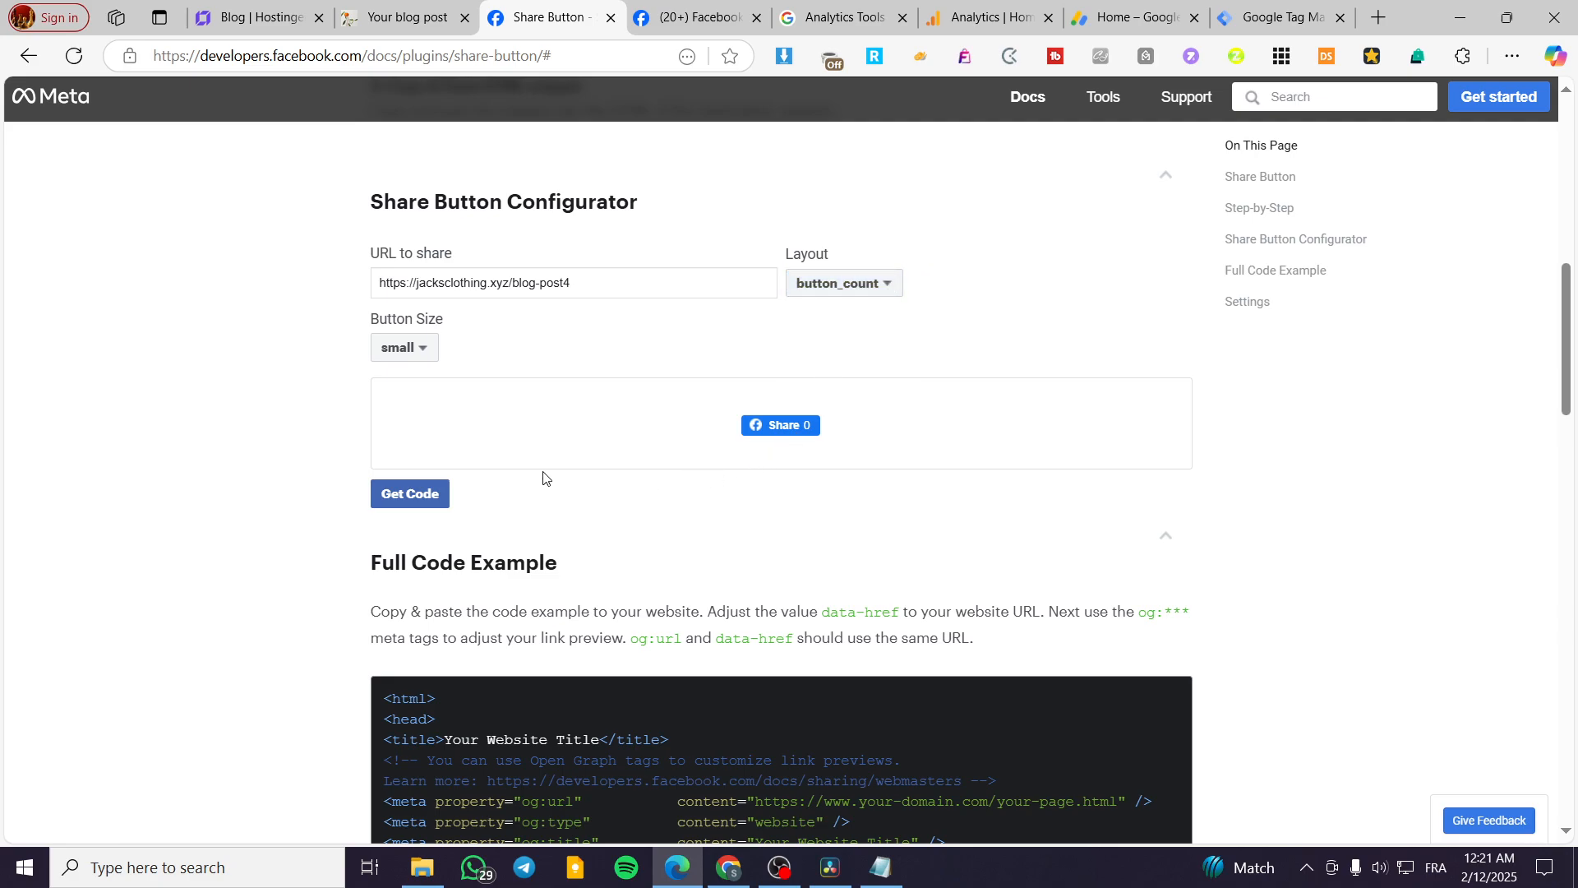
Set the share button's size to large and copy the generated Step 2 plugin code for the JavaScript SDK.
click(393, 348)
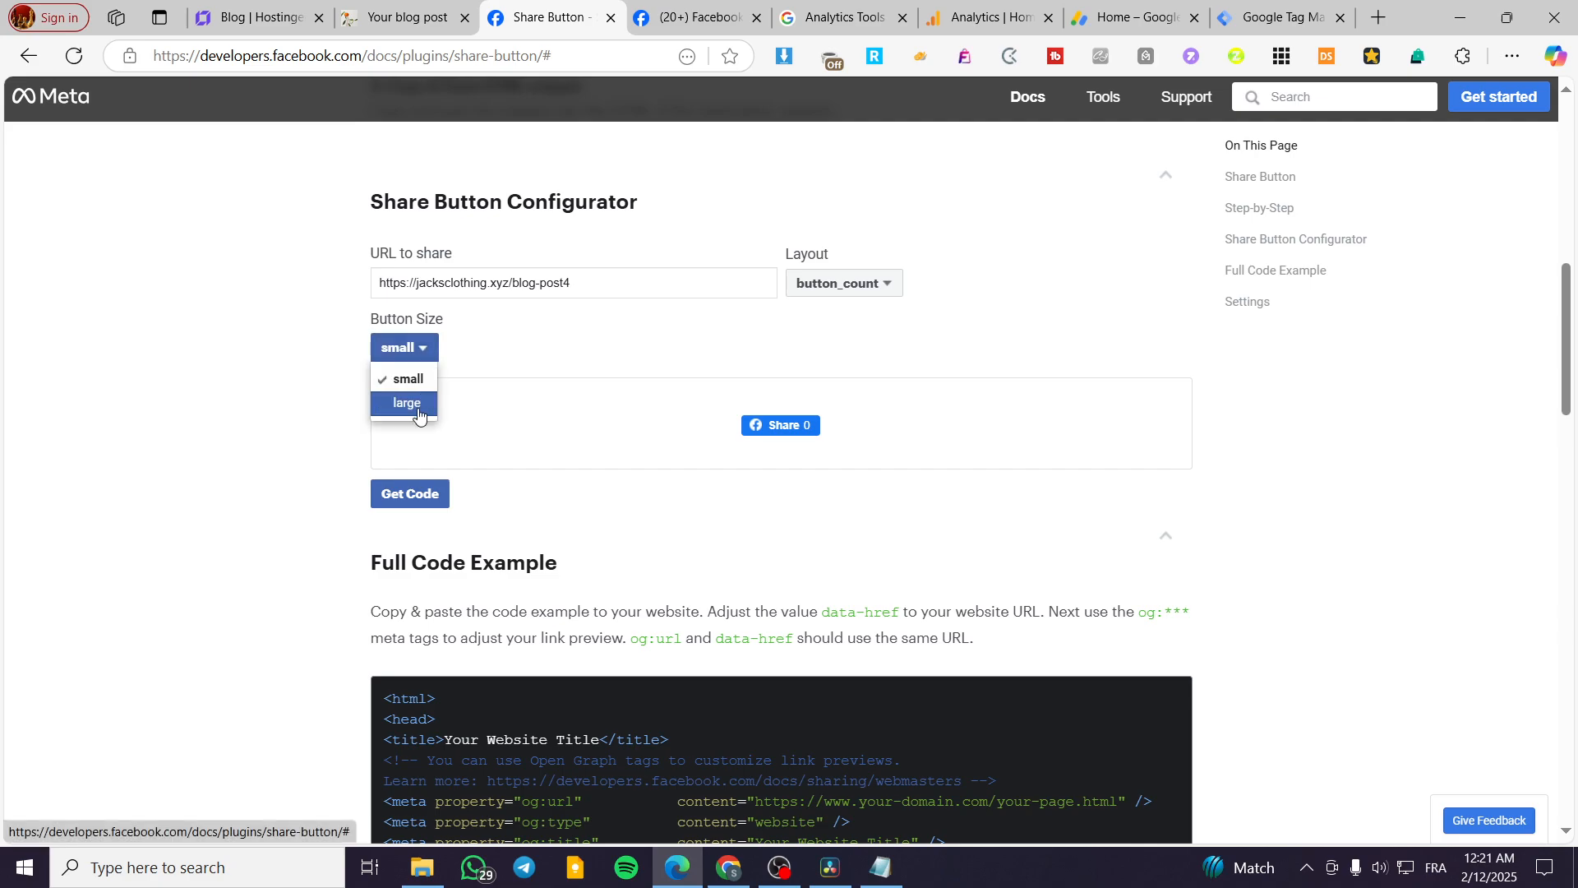
click(418, 407)
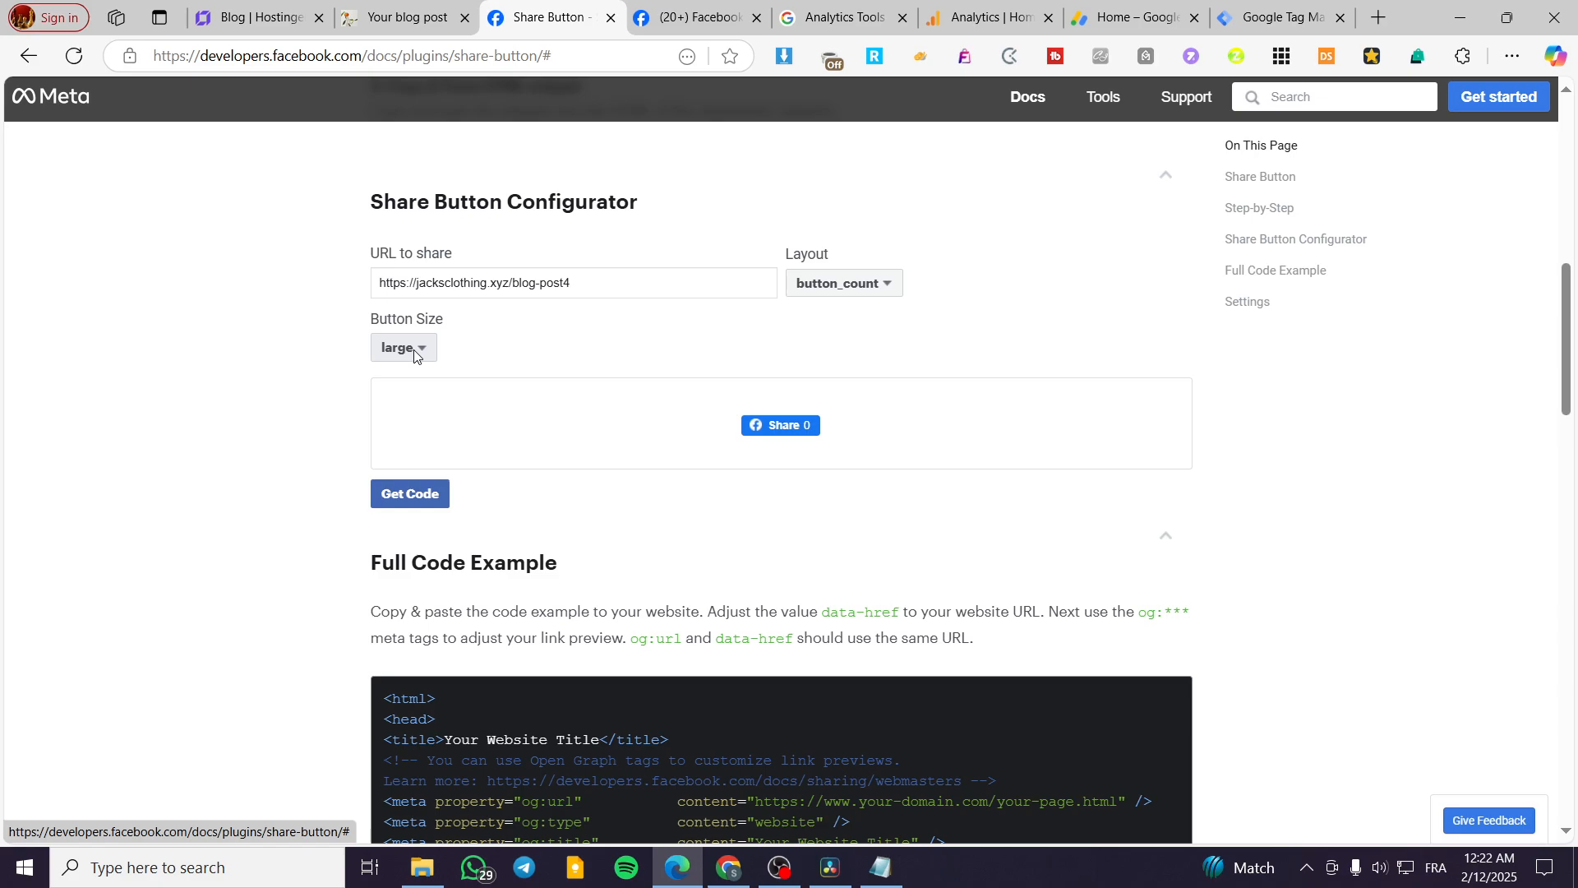
click(409, 493)
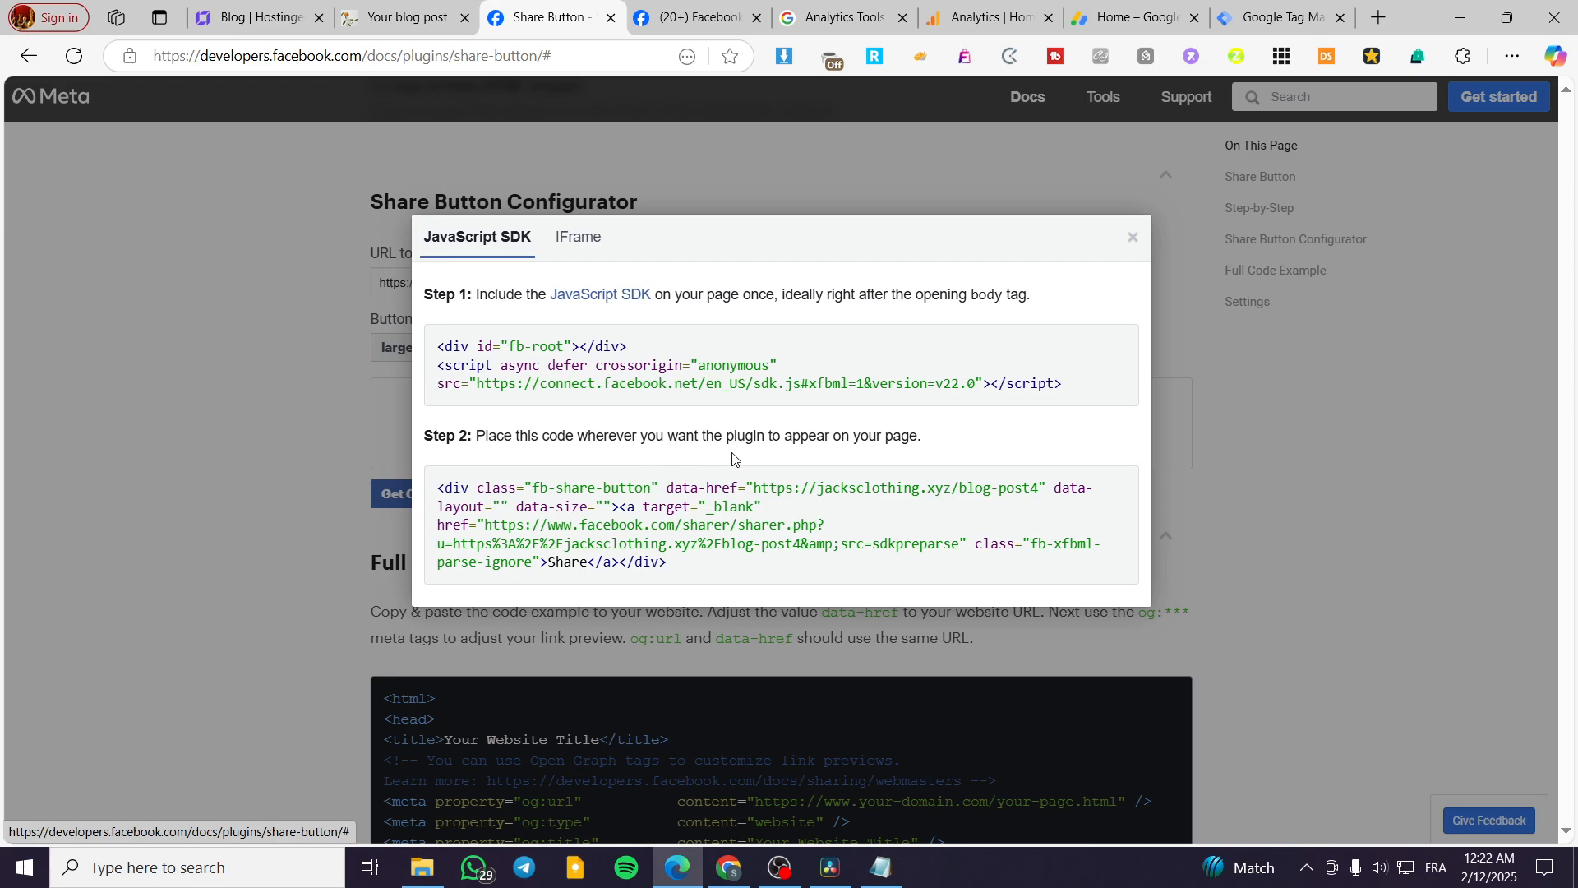
click(744, 523)
key(ctrl+c)
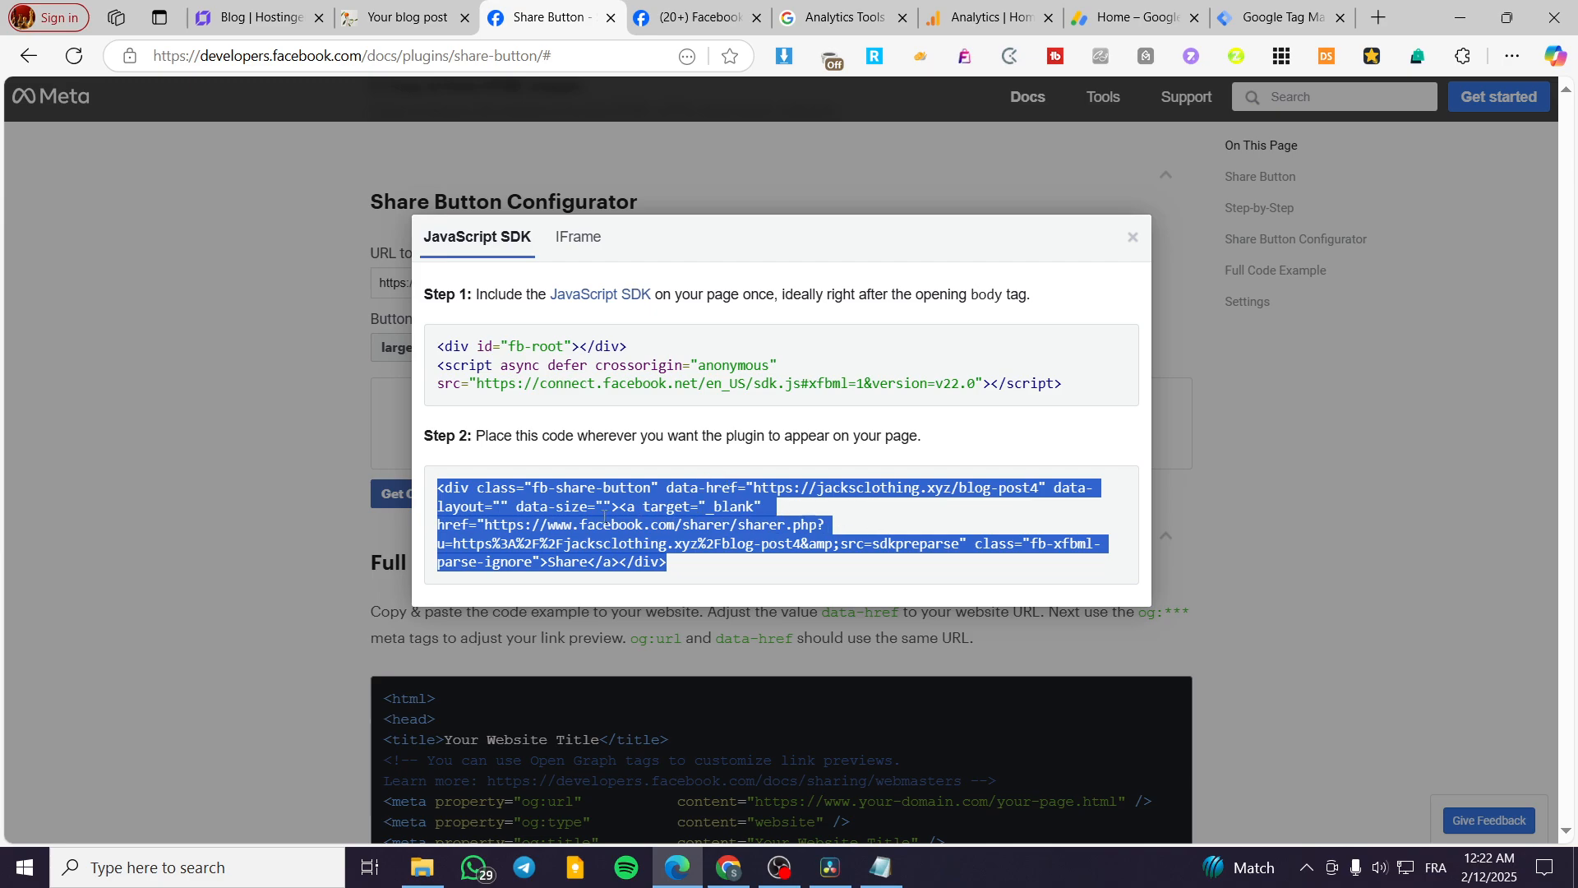
Return to the Hostinger website builder and open the blog post with the plant and orange vase image for editing.
click(244, 13)
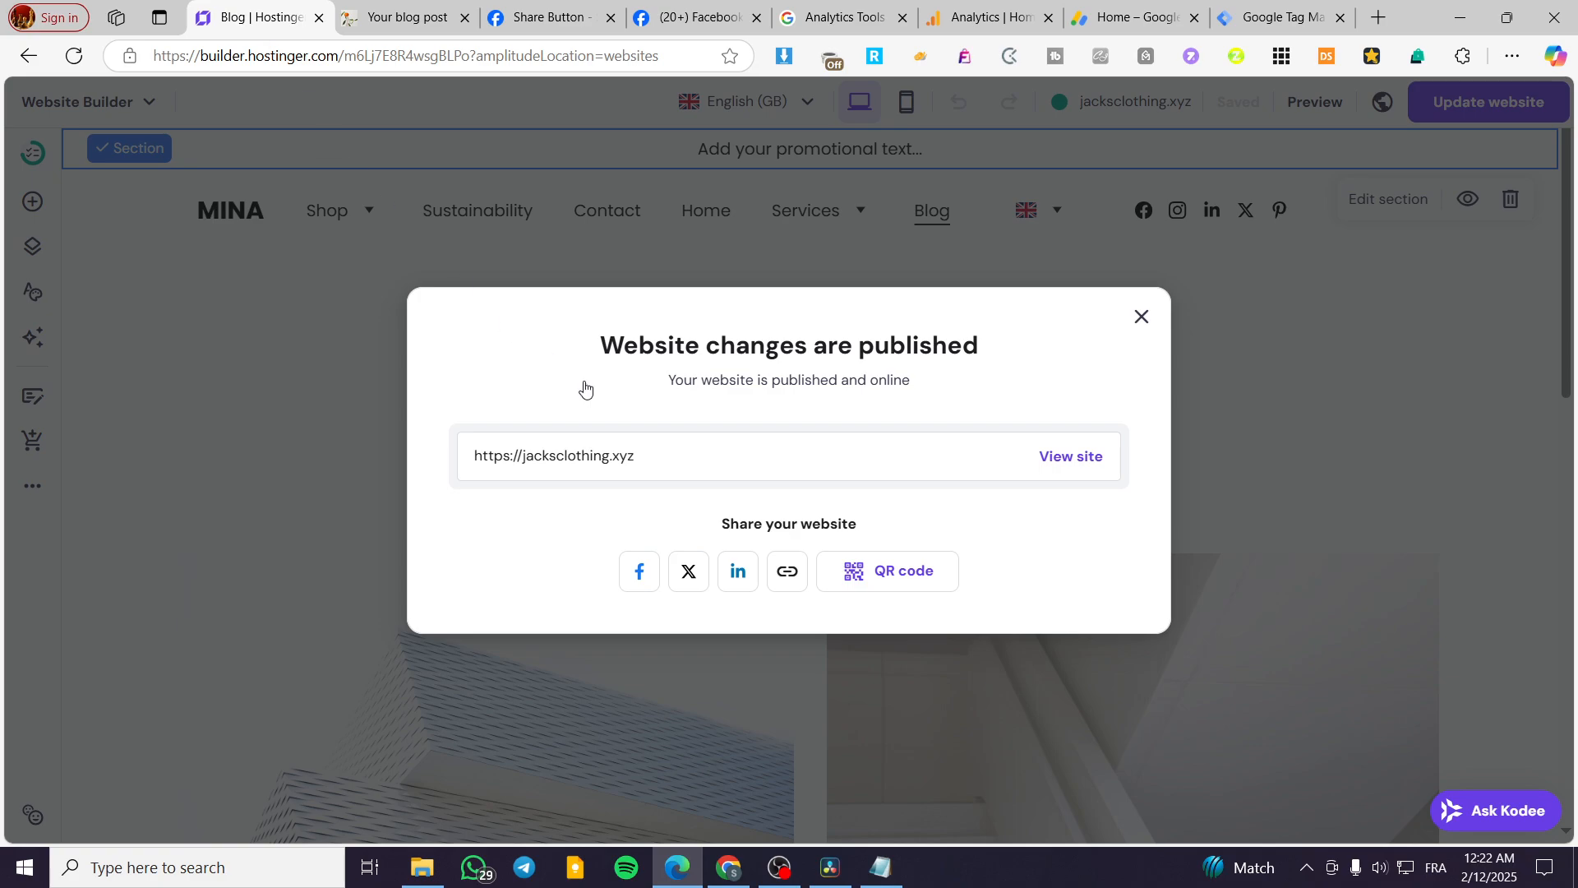
click(1141, 319)
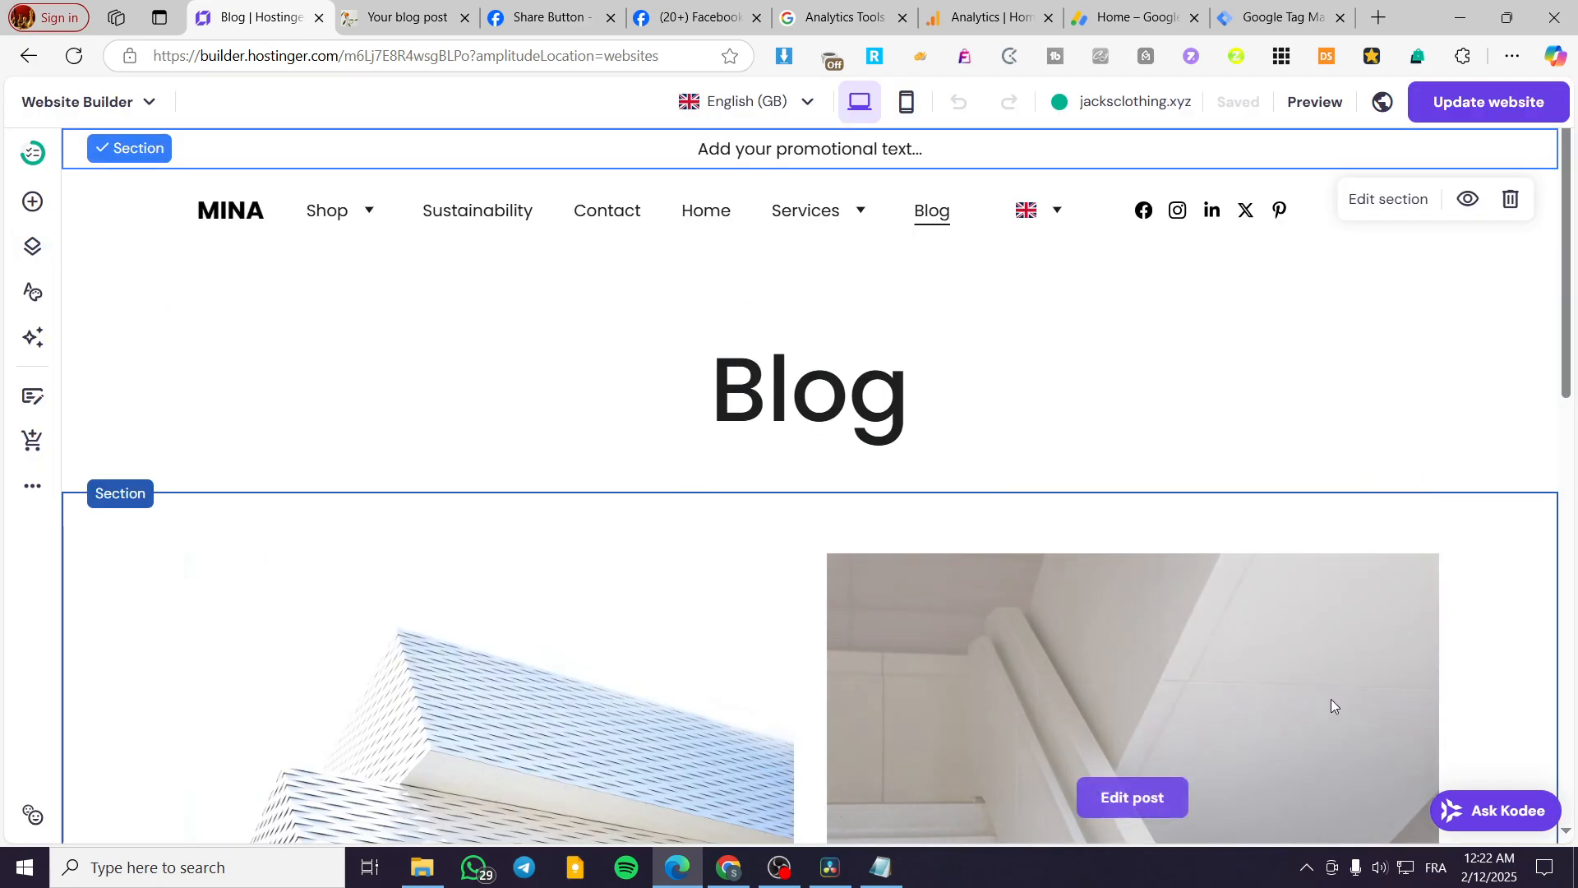
click(33, 202)
scroll(244, 587, down, 3)
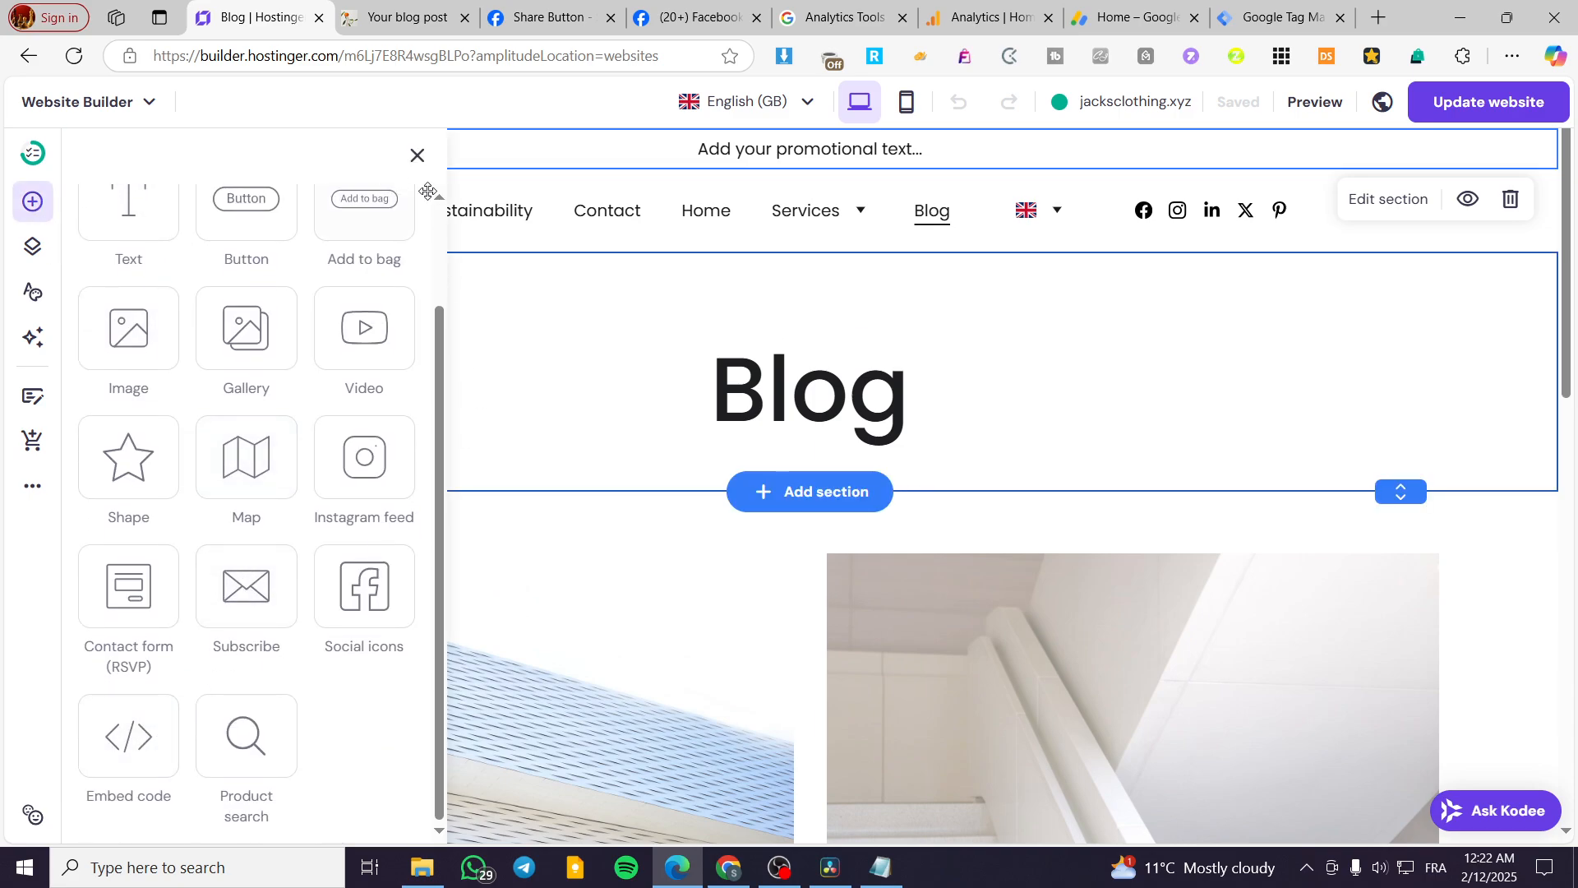
click(418, 155)
click(33, 396)
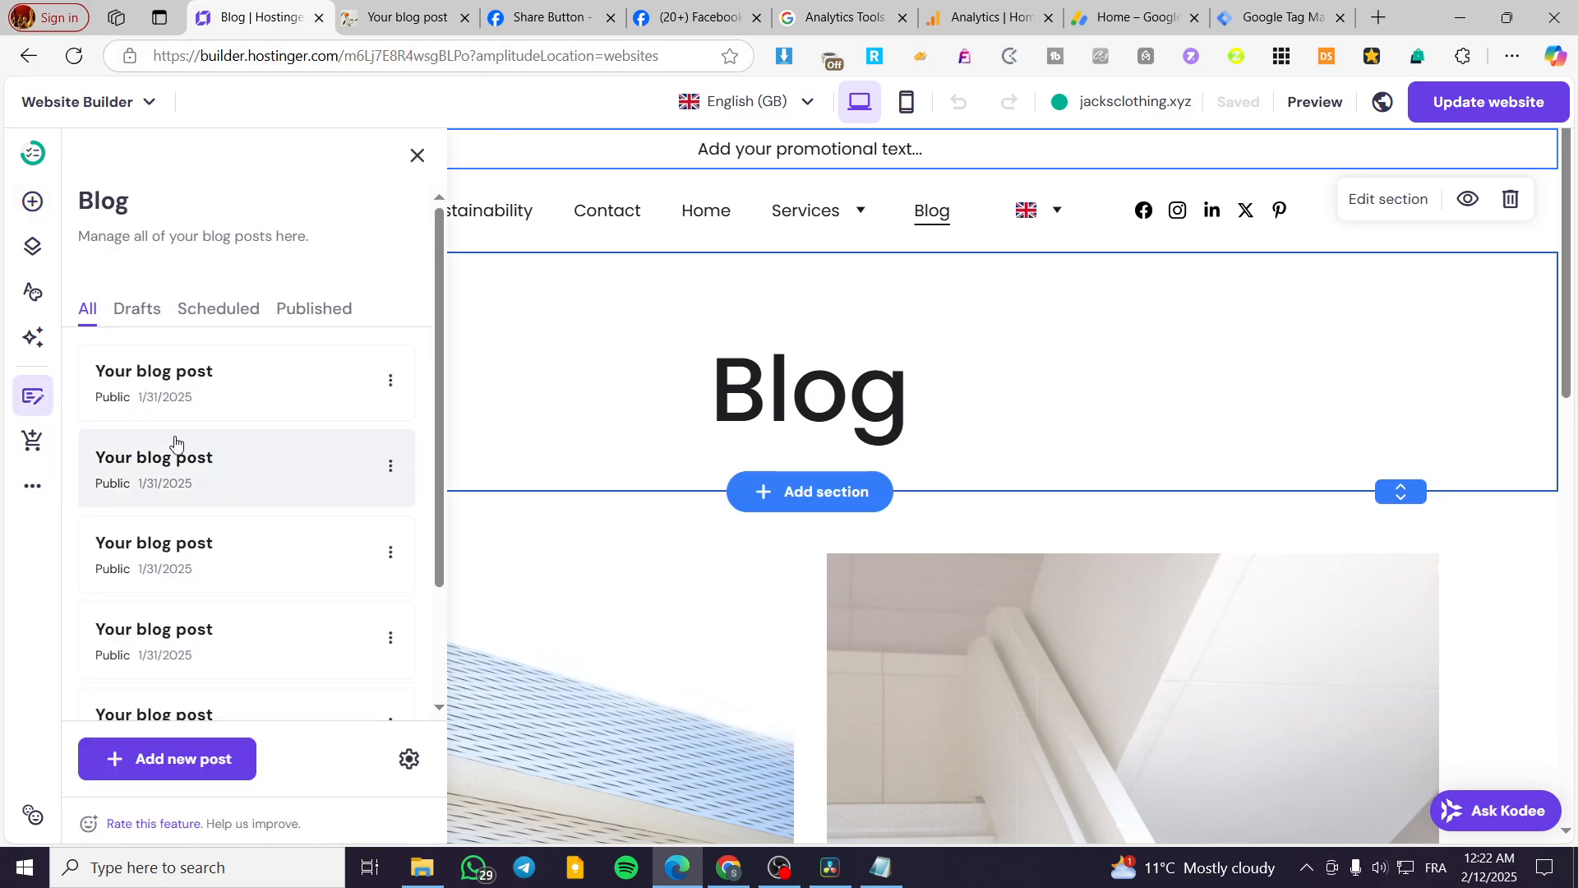
click(164, 380)
scroll(1088, 491, down, 5)
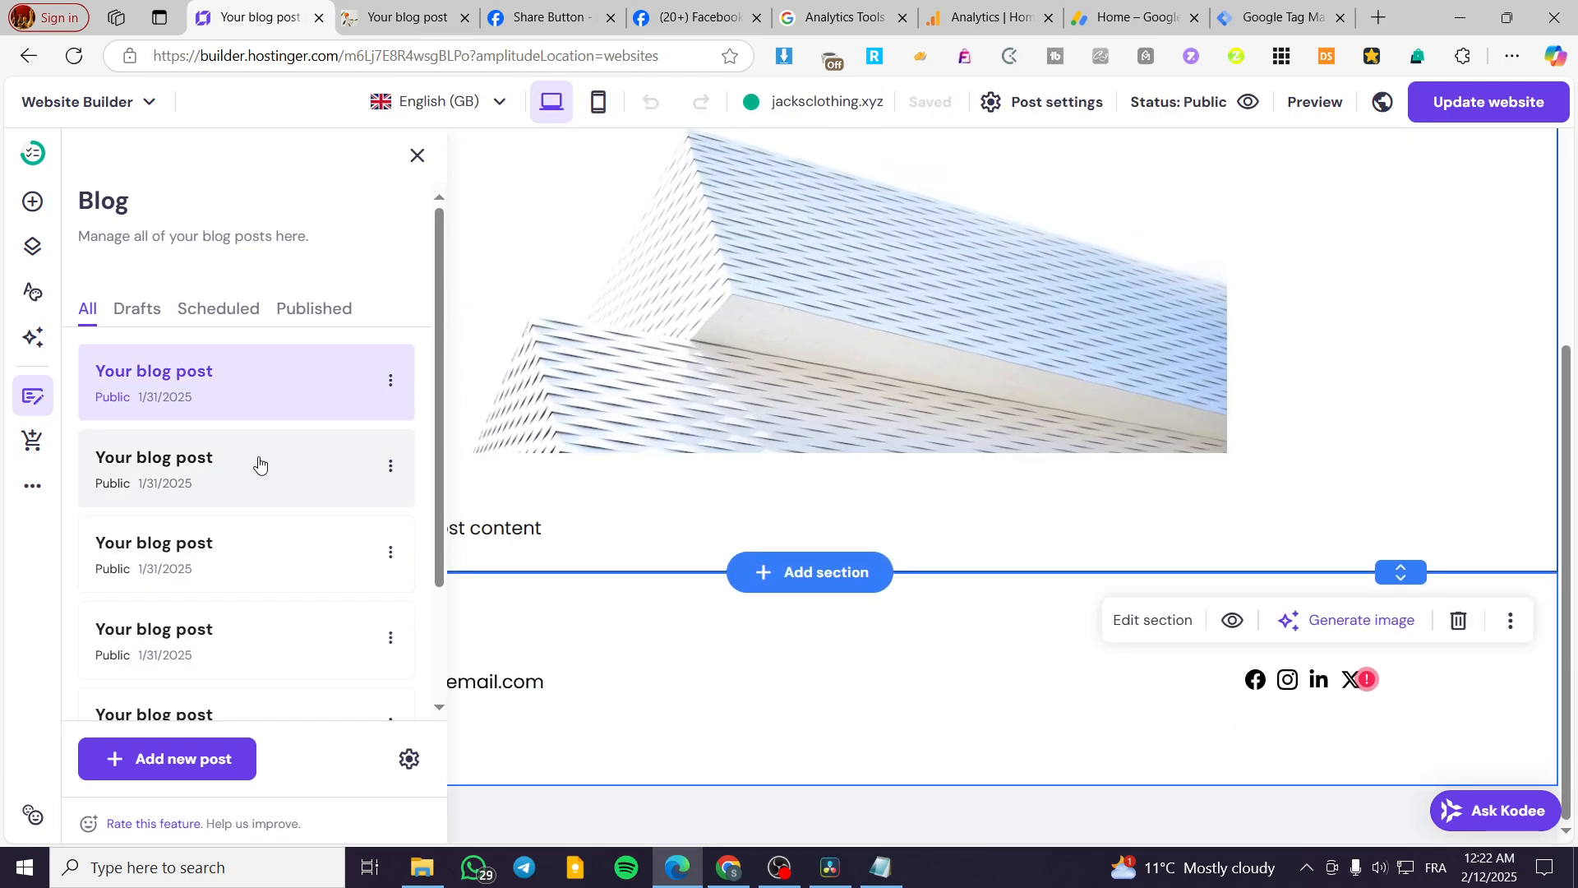
click(260, 464)
click(1398, 457)
scroll(1233, 427, down, 4)
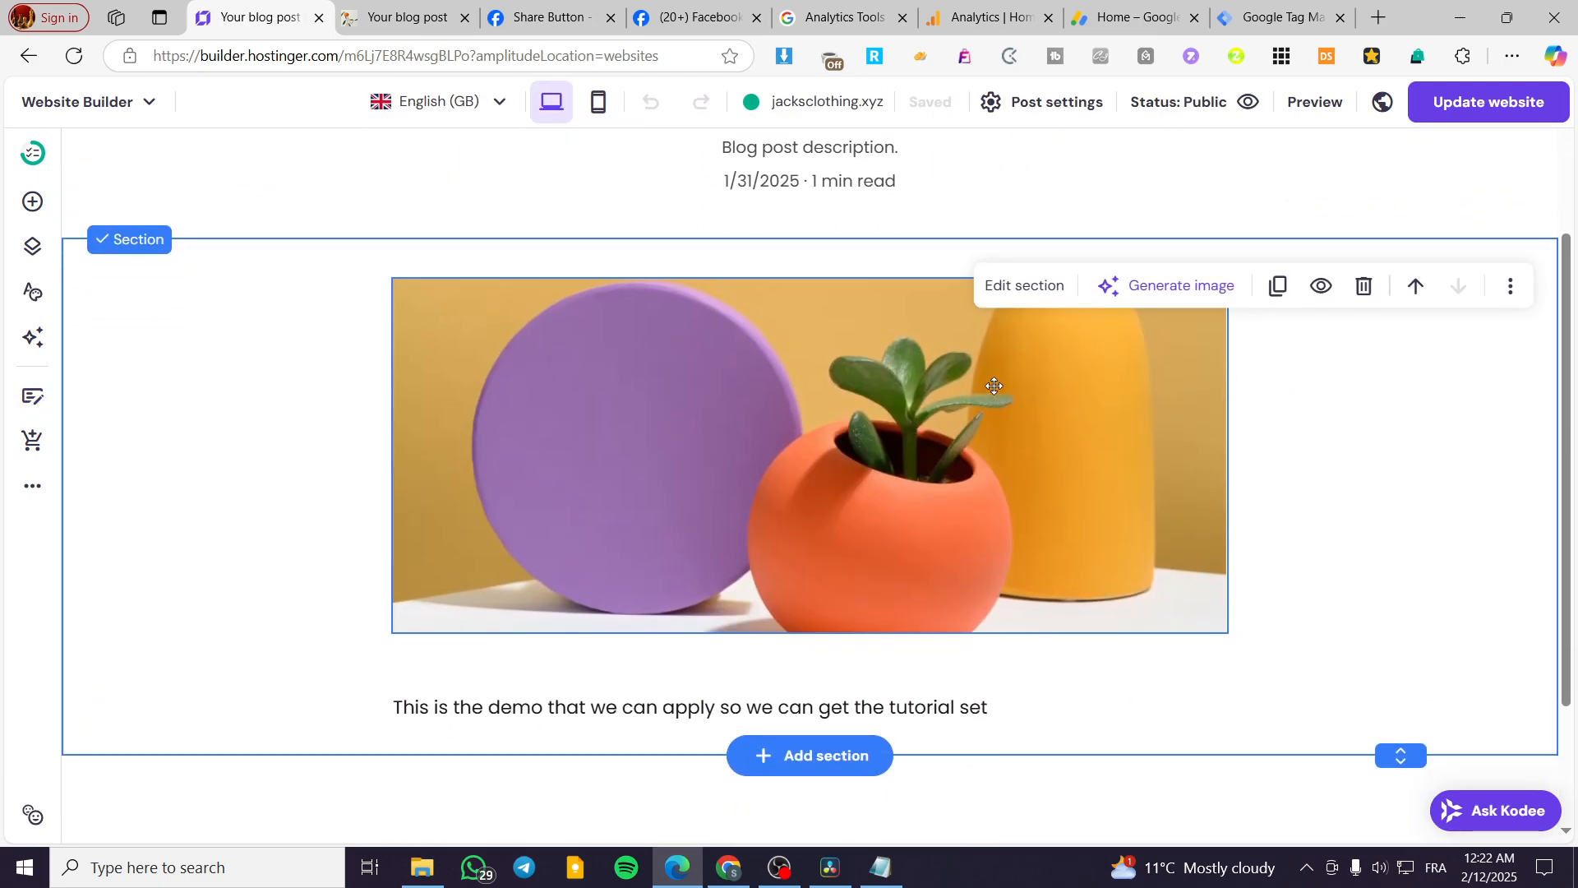
Add an embed code element containing the copied share button plugin code and place it beside the post's content text.
click(33, 202)
scroll(129, 534, down, 2)
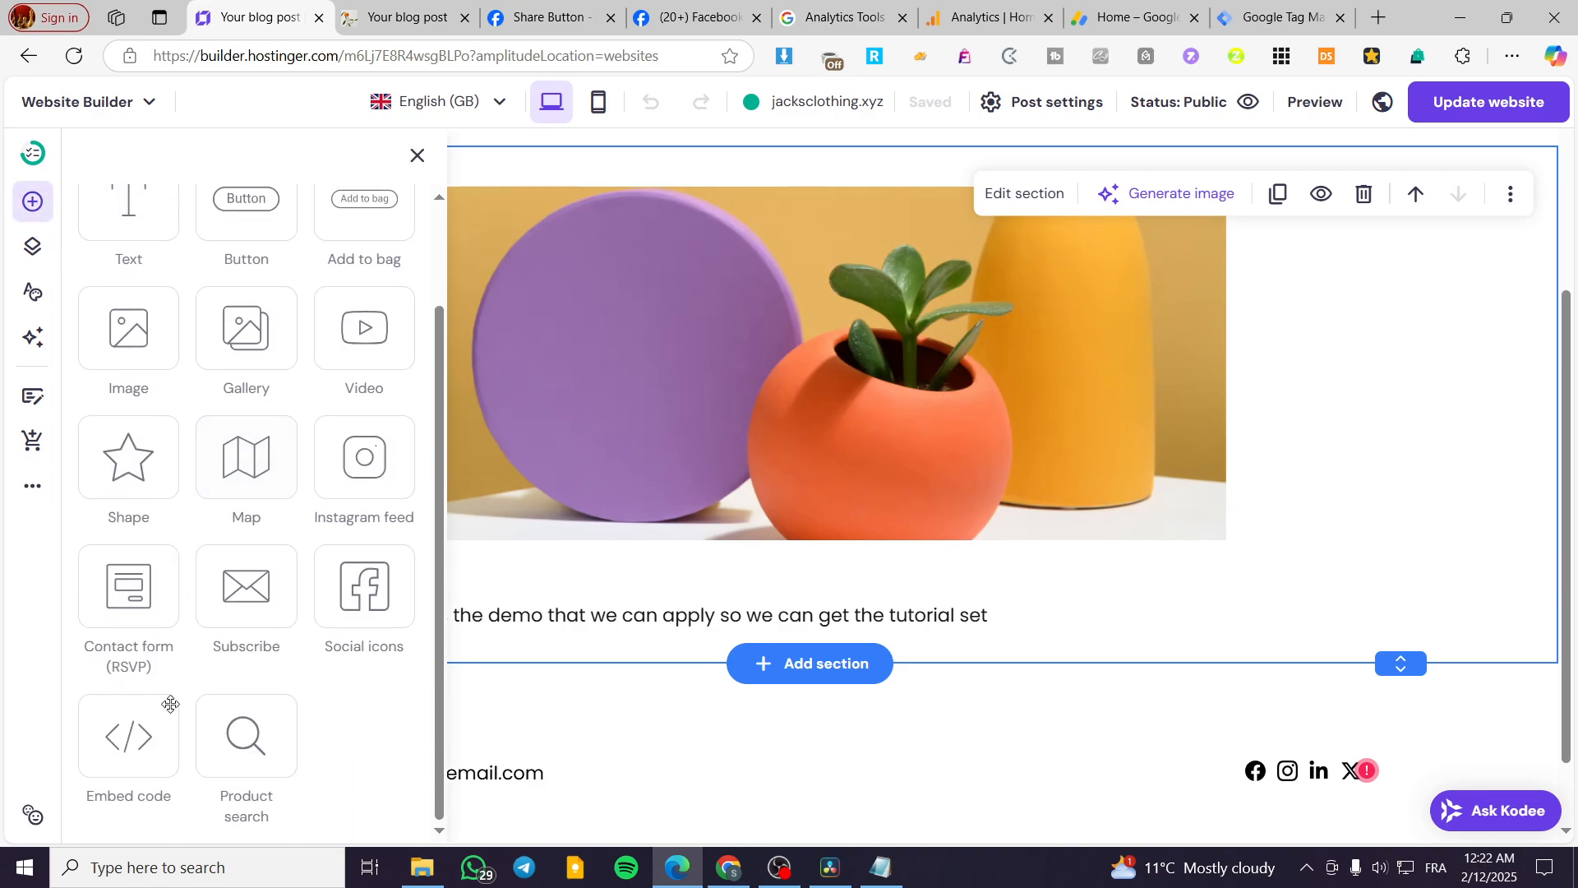
drag(130, 736, 1407, 600)
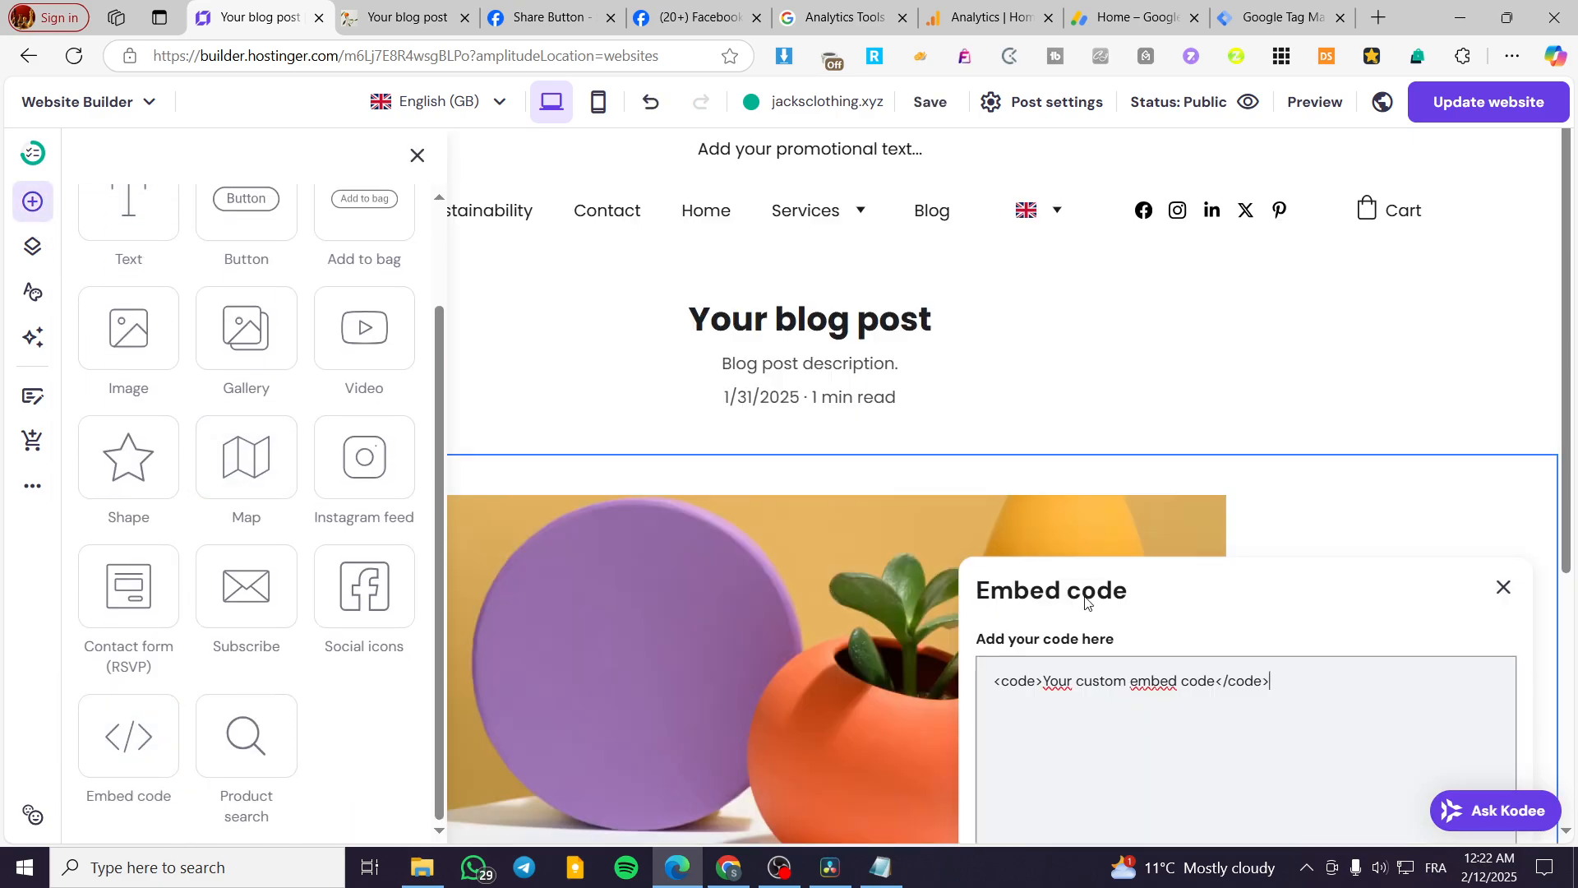
key(ctrl+a)
key(ctrl+v)
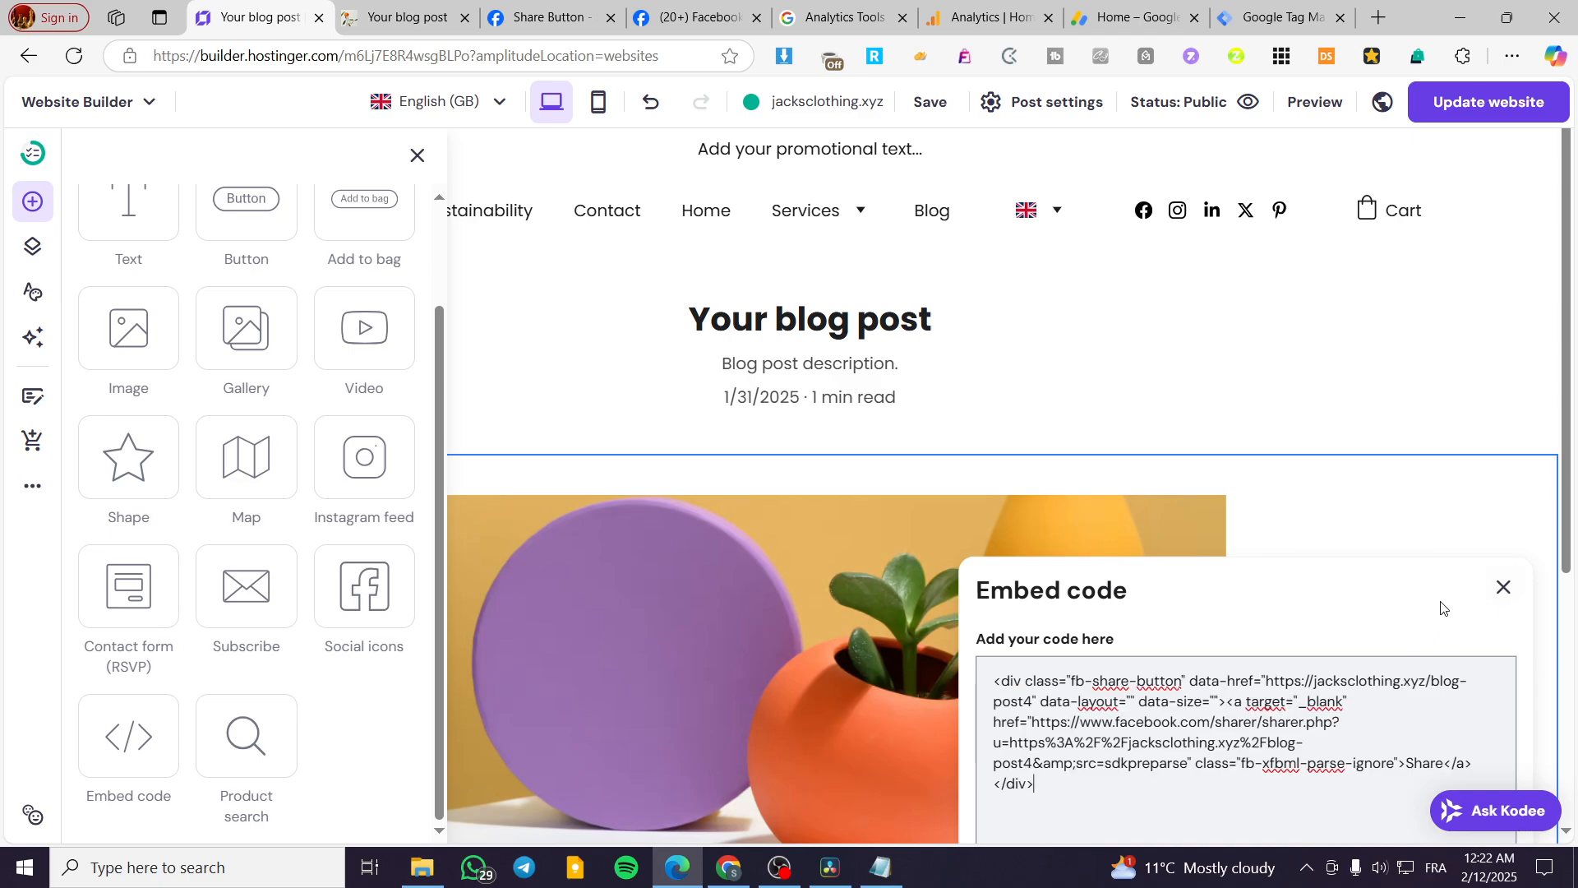
scroll(1441, 607, down, 5)
click(1459, 691)
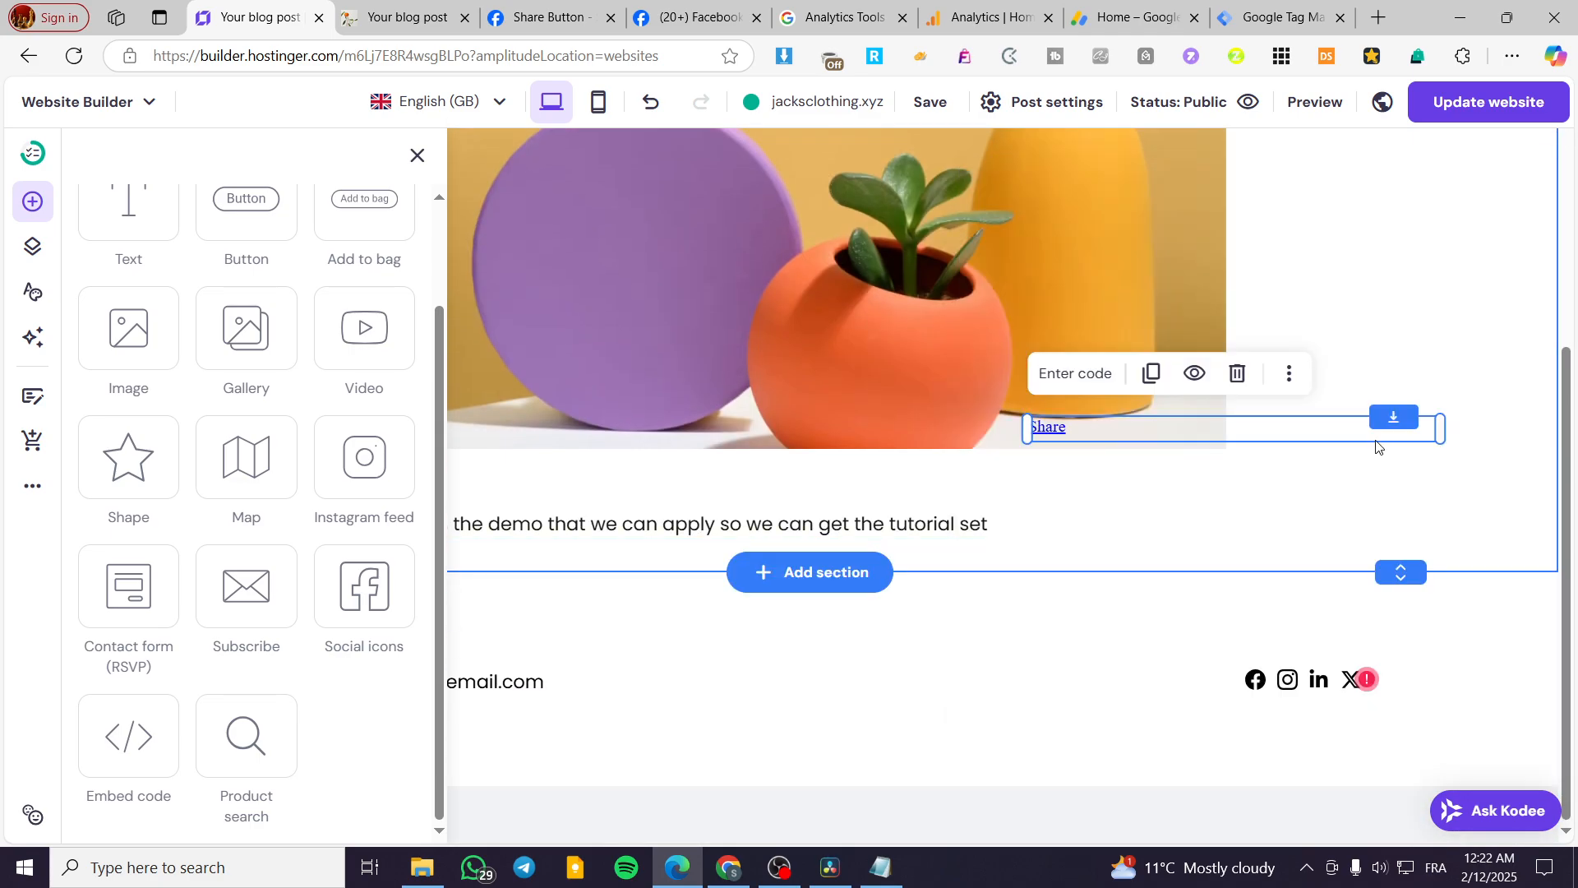
drag(1339, 427, 1518, 463)
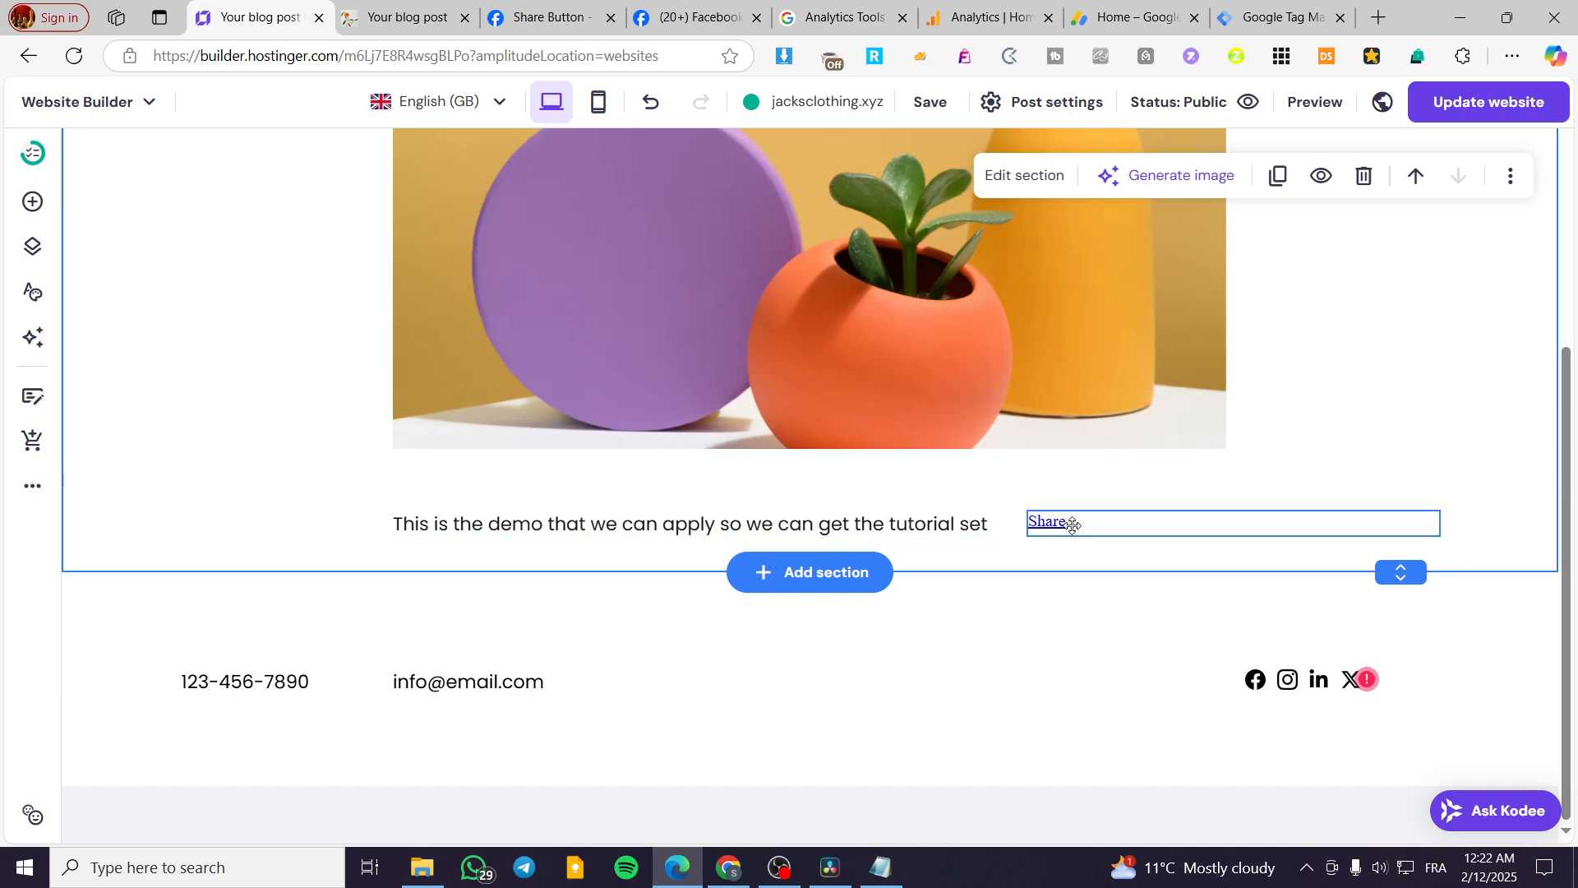
Copy the Step 1 JavaScript SDK code from Meta's Share Button Configurator.
key(ctrl+Tab)
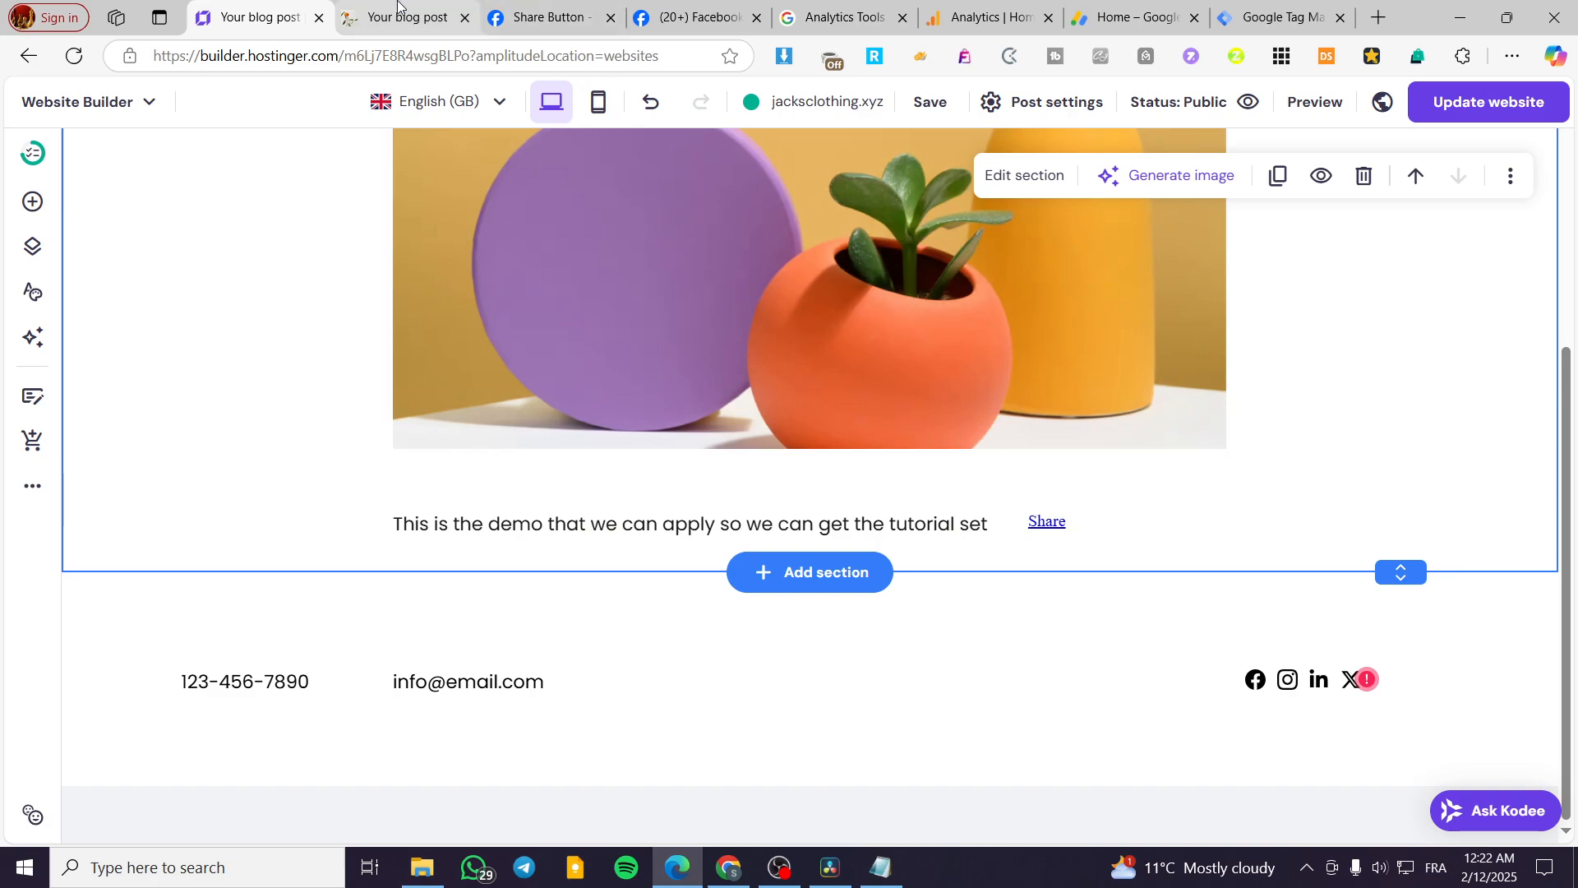
key(ctrl+Tab)
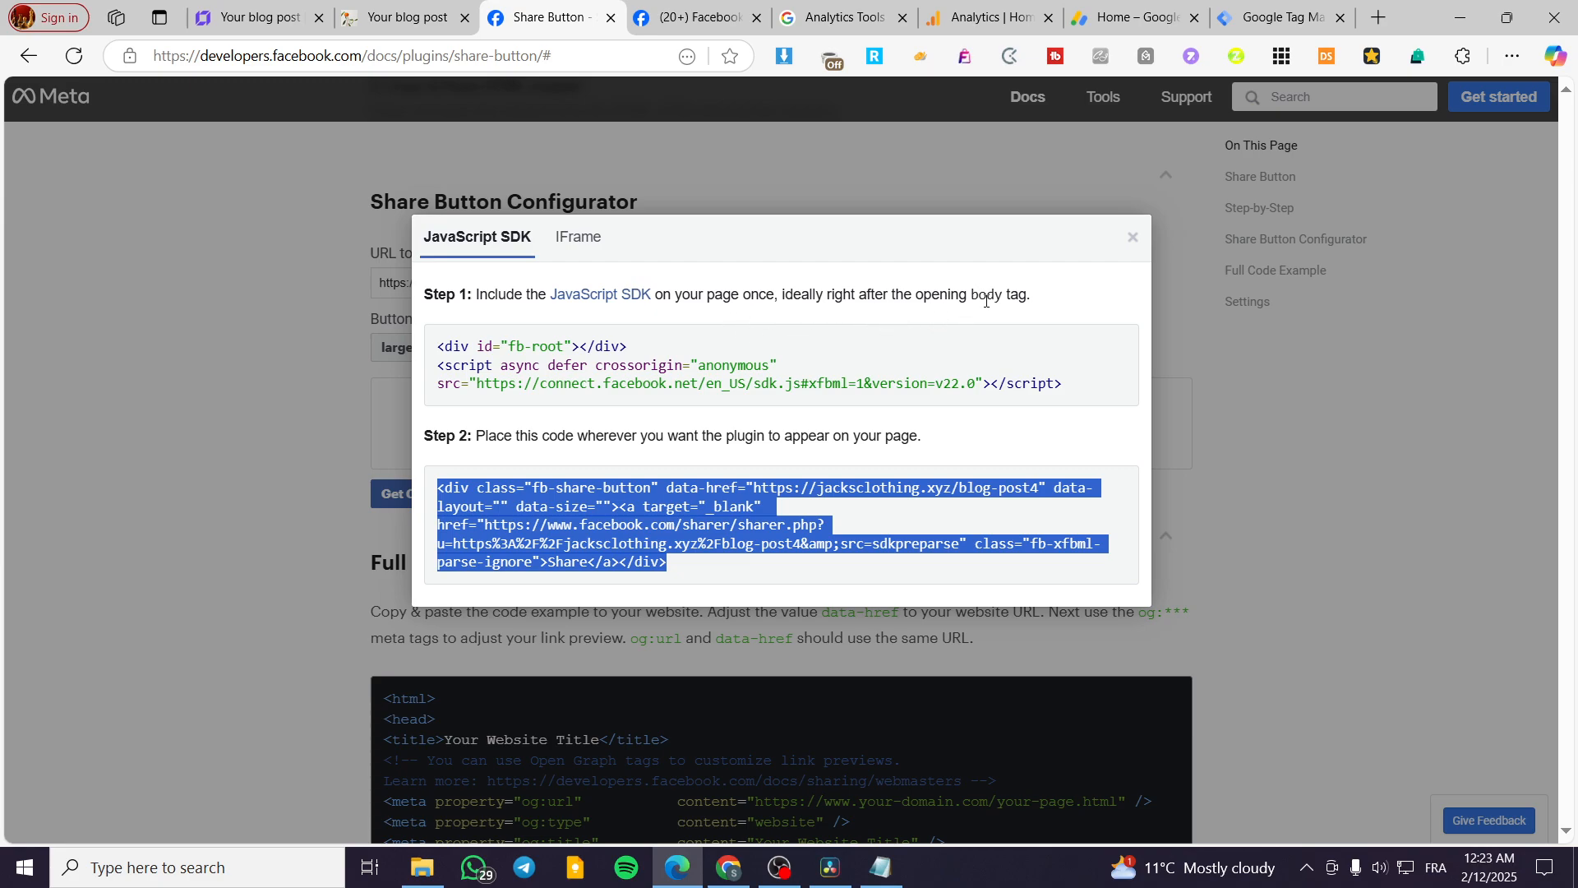
click(1099, 393)
key(ctrl+c)
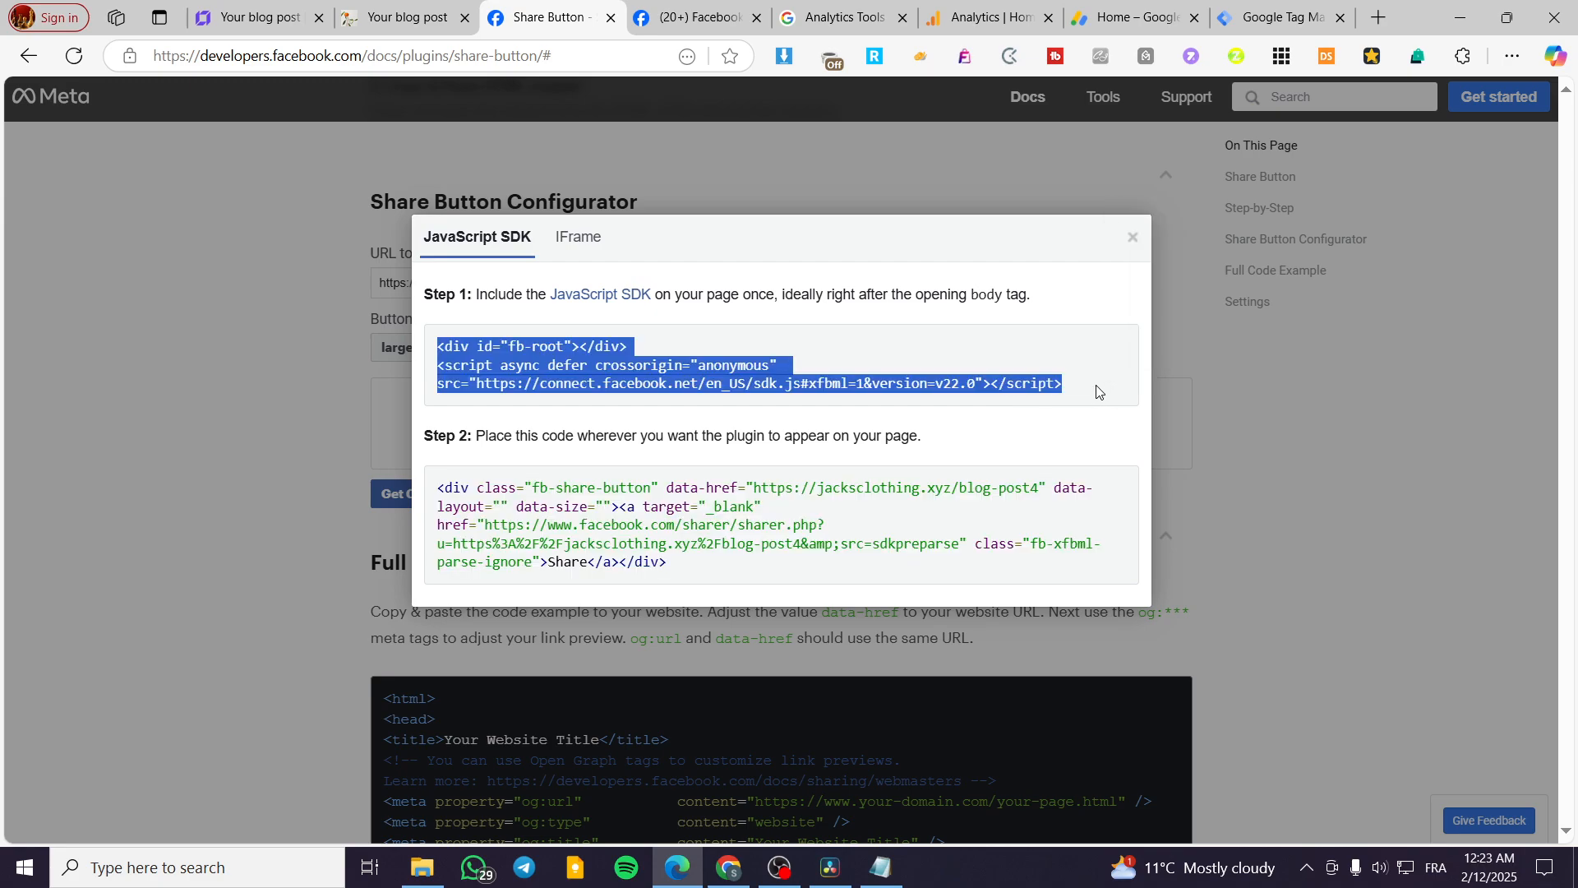
Add a second embed code element with the copied SDK code near the post's image in Hostinger, and publish the website update.
click(255, 17)
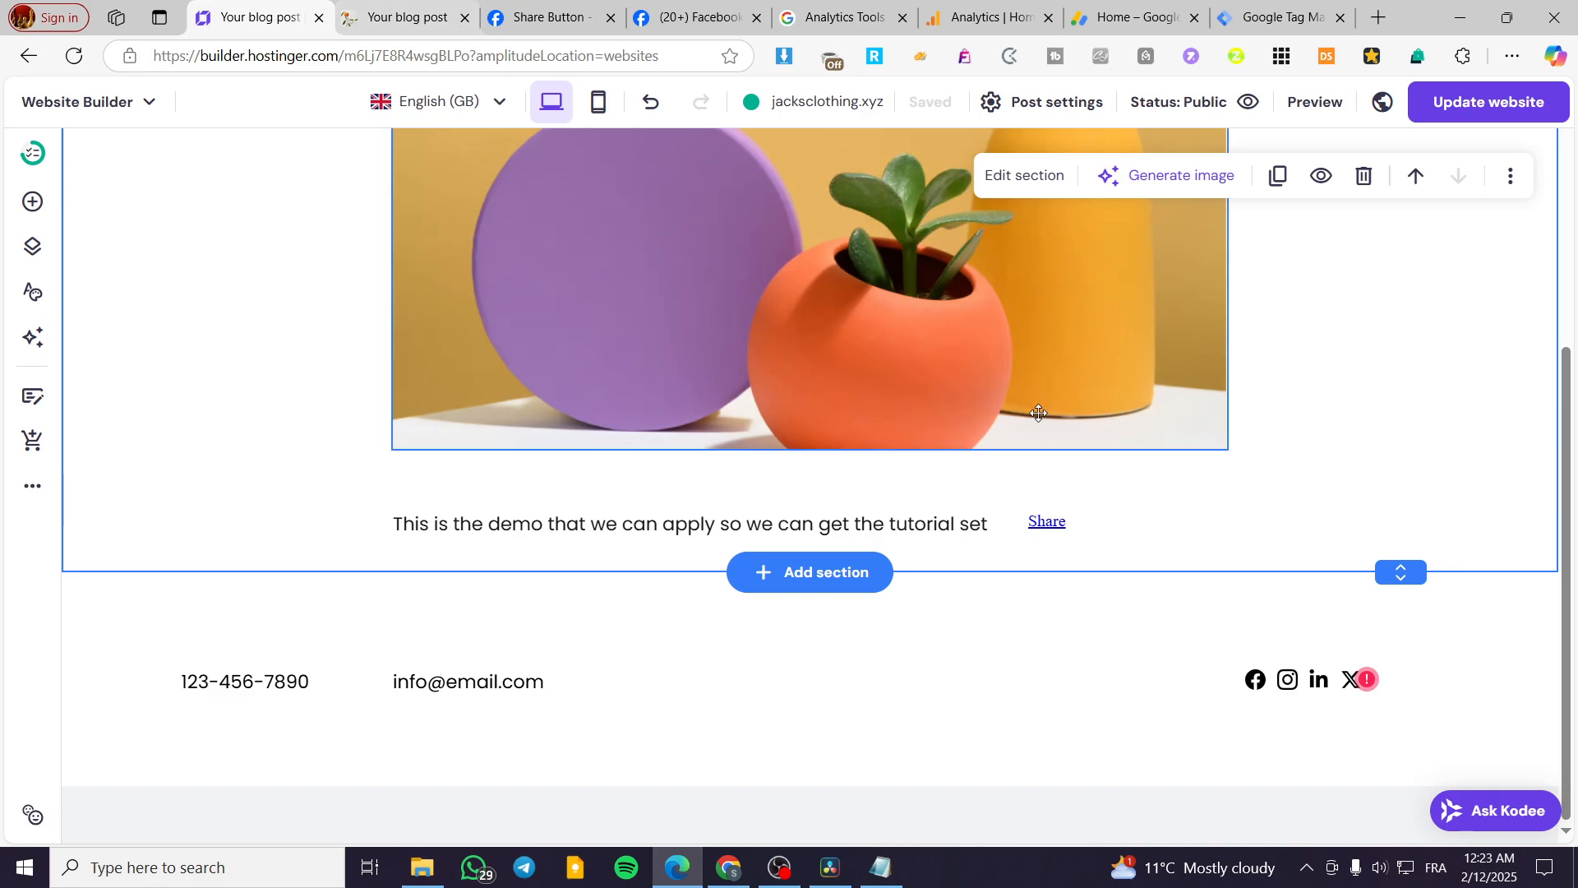
scroll(1409, 403, up, 2)
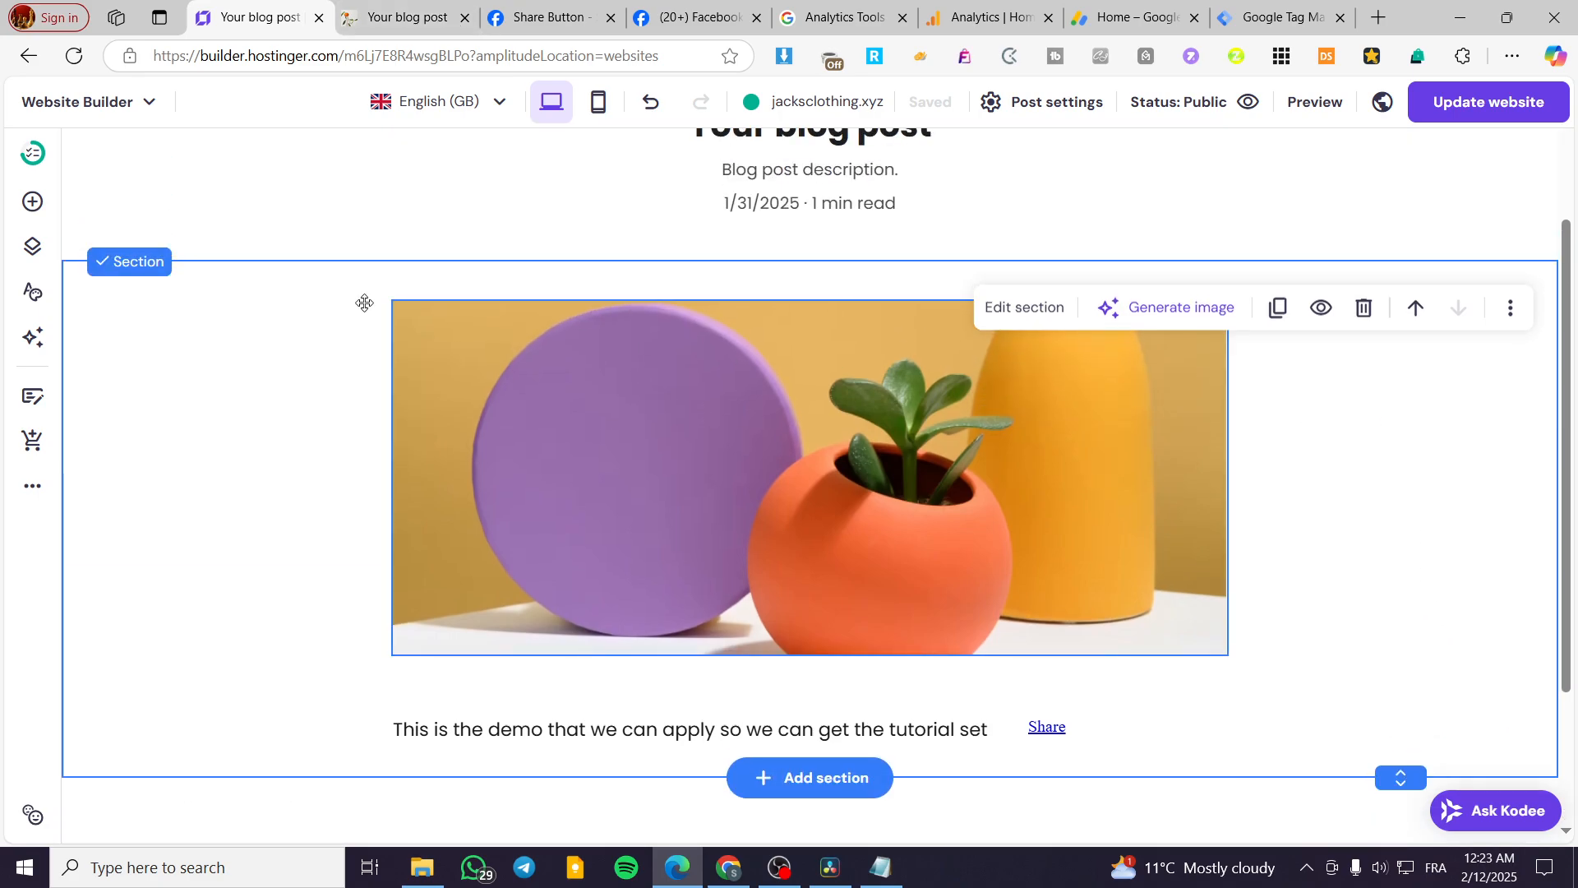
click(34, 203)
scroll(131, 724, down, 3)
drag(128, 739, 1286, 233)
double_click(1285, 233)
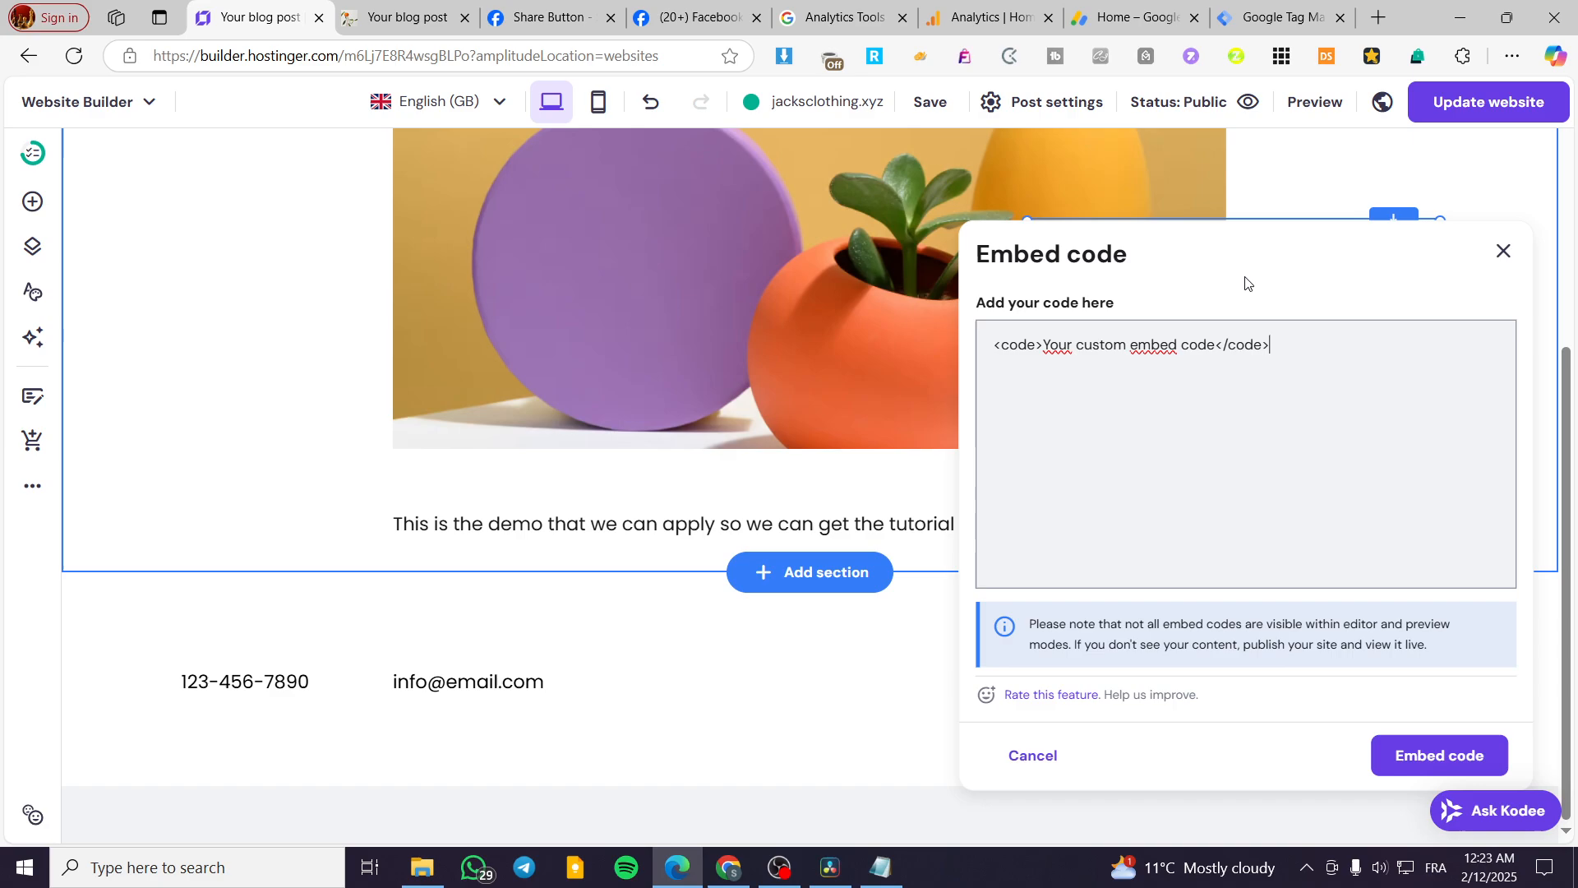
triple_click(1258, 344)
key(ctrl+v)
click(1443, 755)
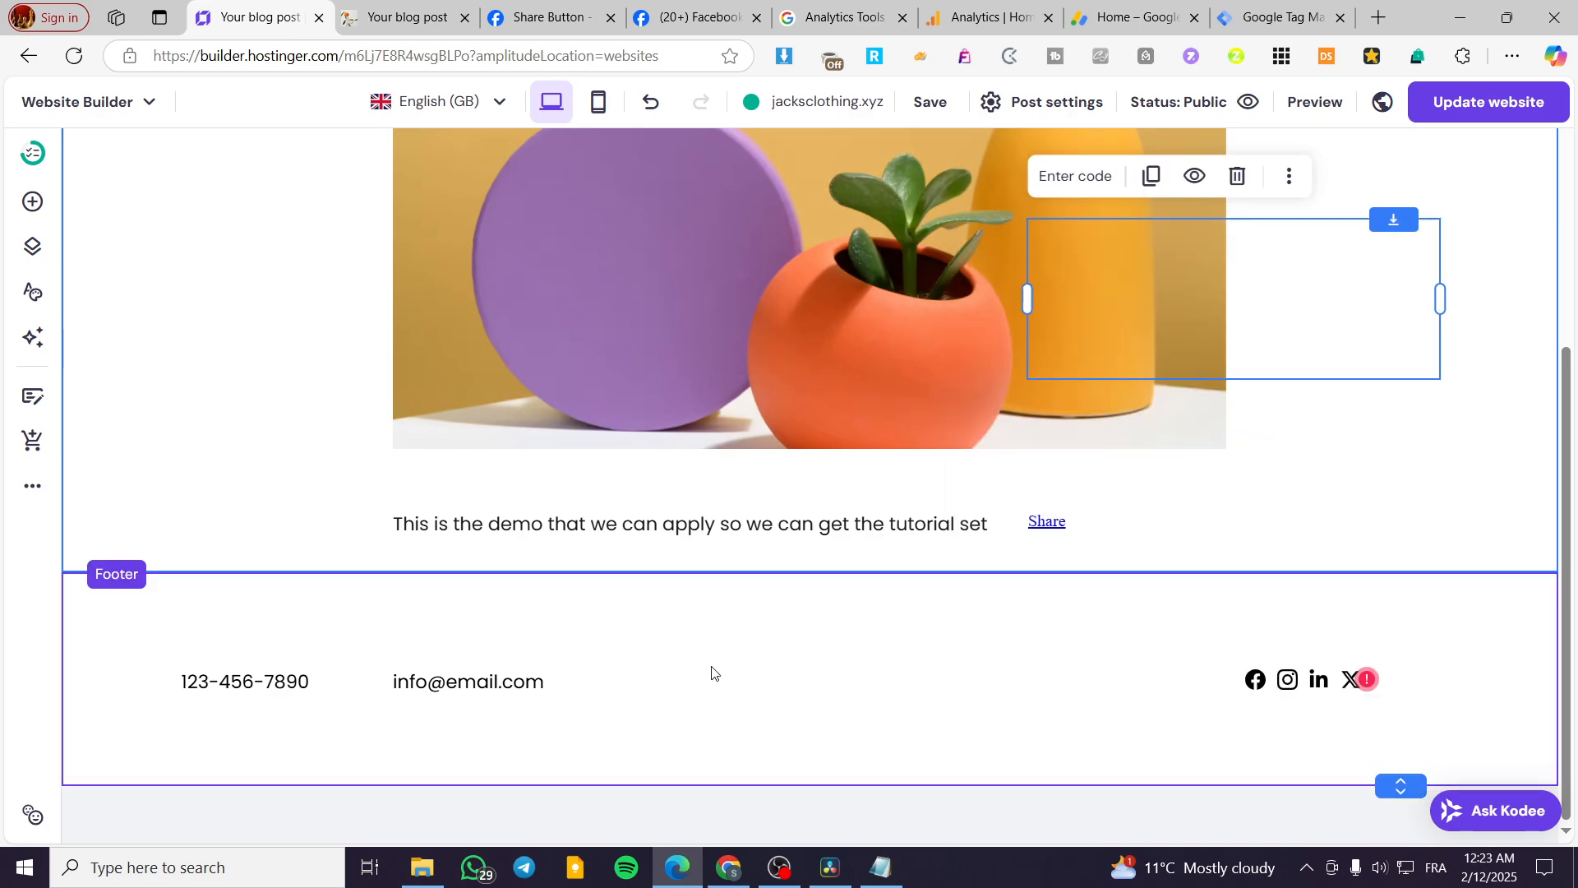
drag(1225, 377, 1340, 260)
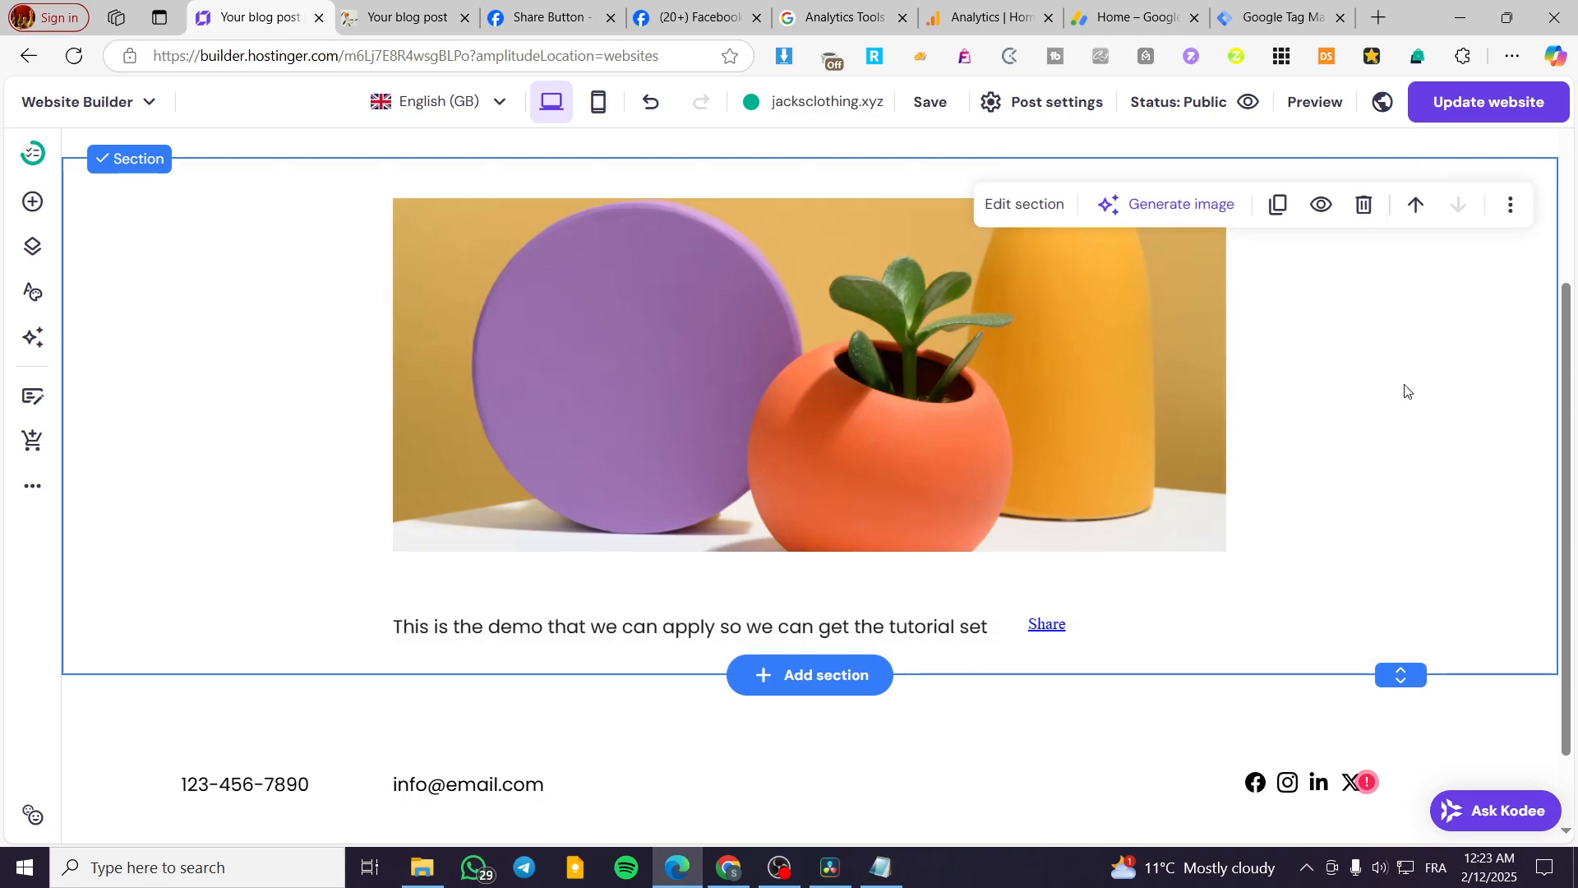
click(1516, 100)
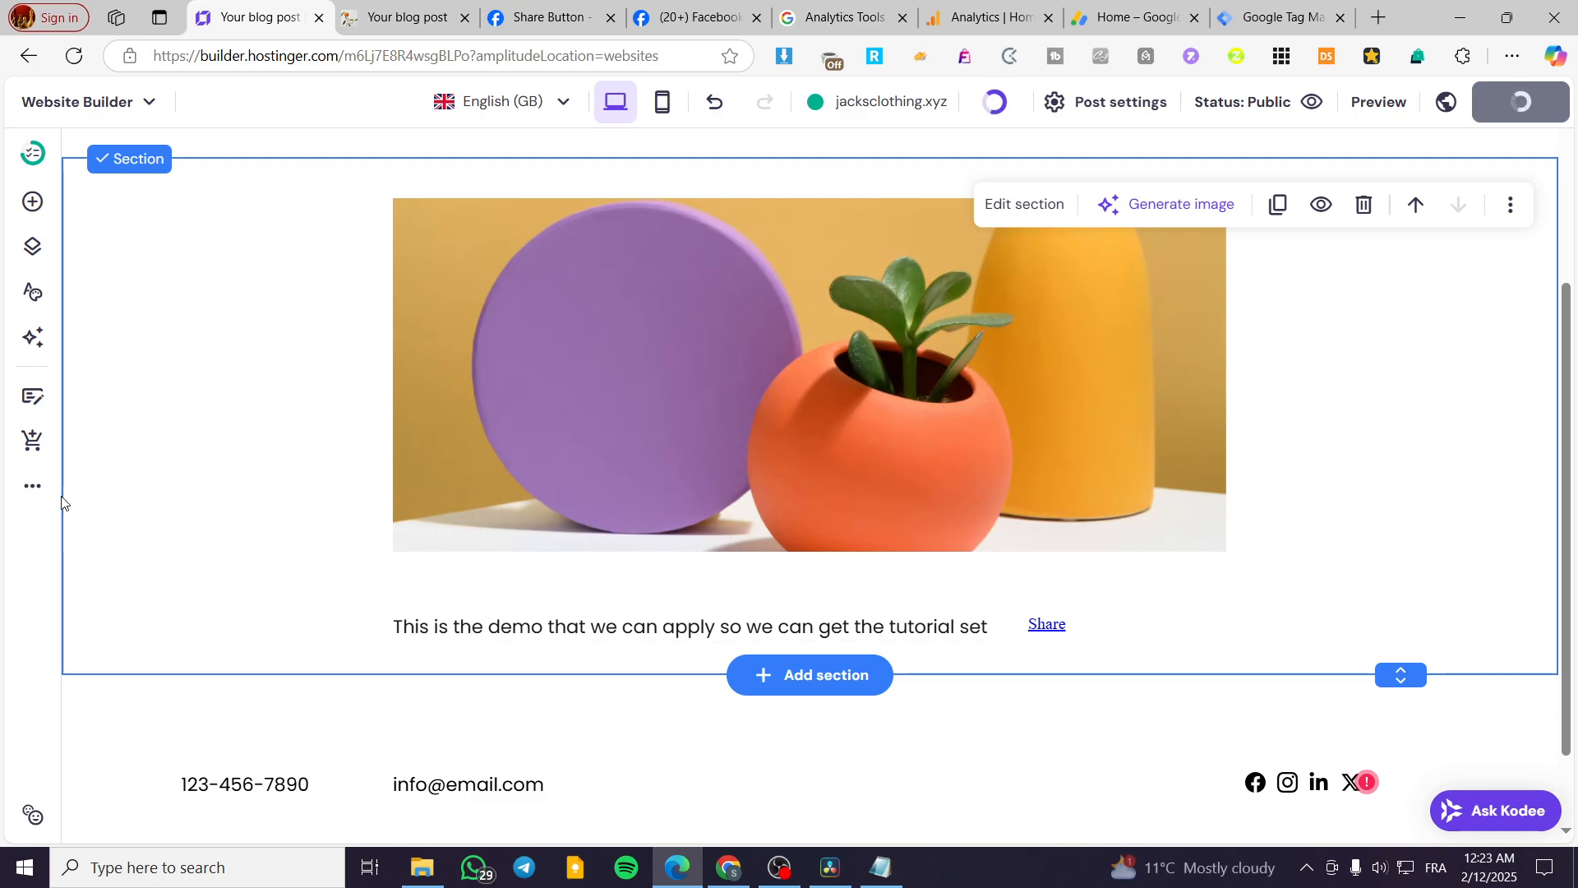
Add the copied Facebook SDK code as custom code in the site's Integrations and save it.
click(26, 487)
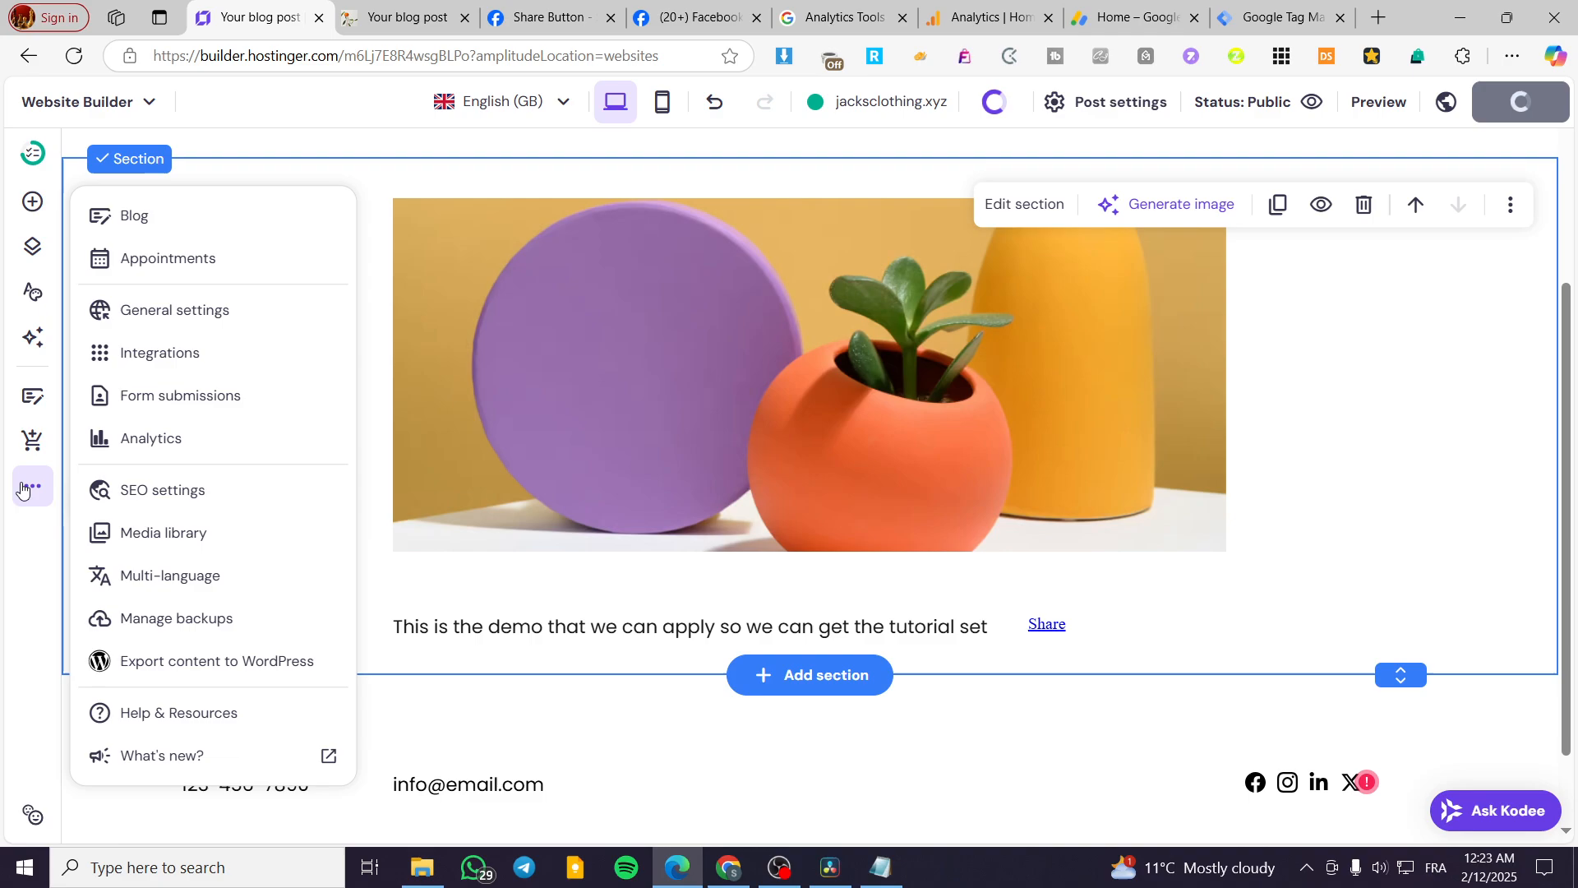
click(208, 349)
click(382, 323)
click(477, 392)
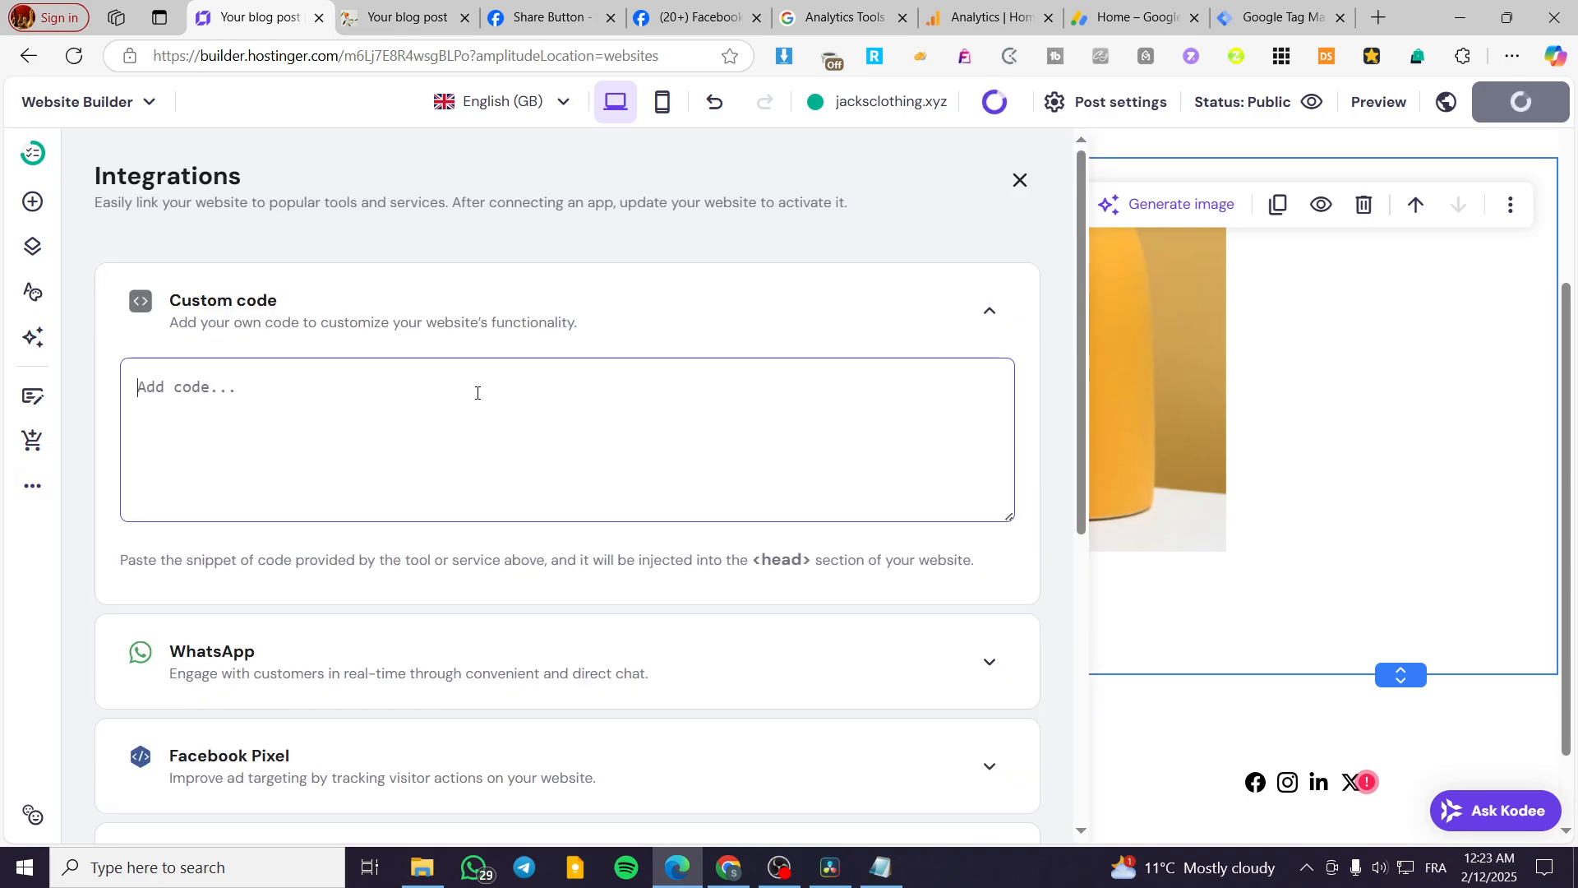
key(ctrl+v)
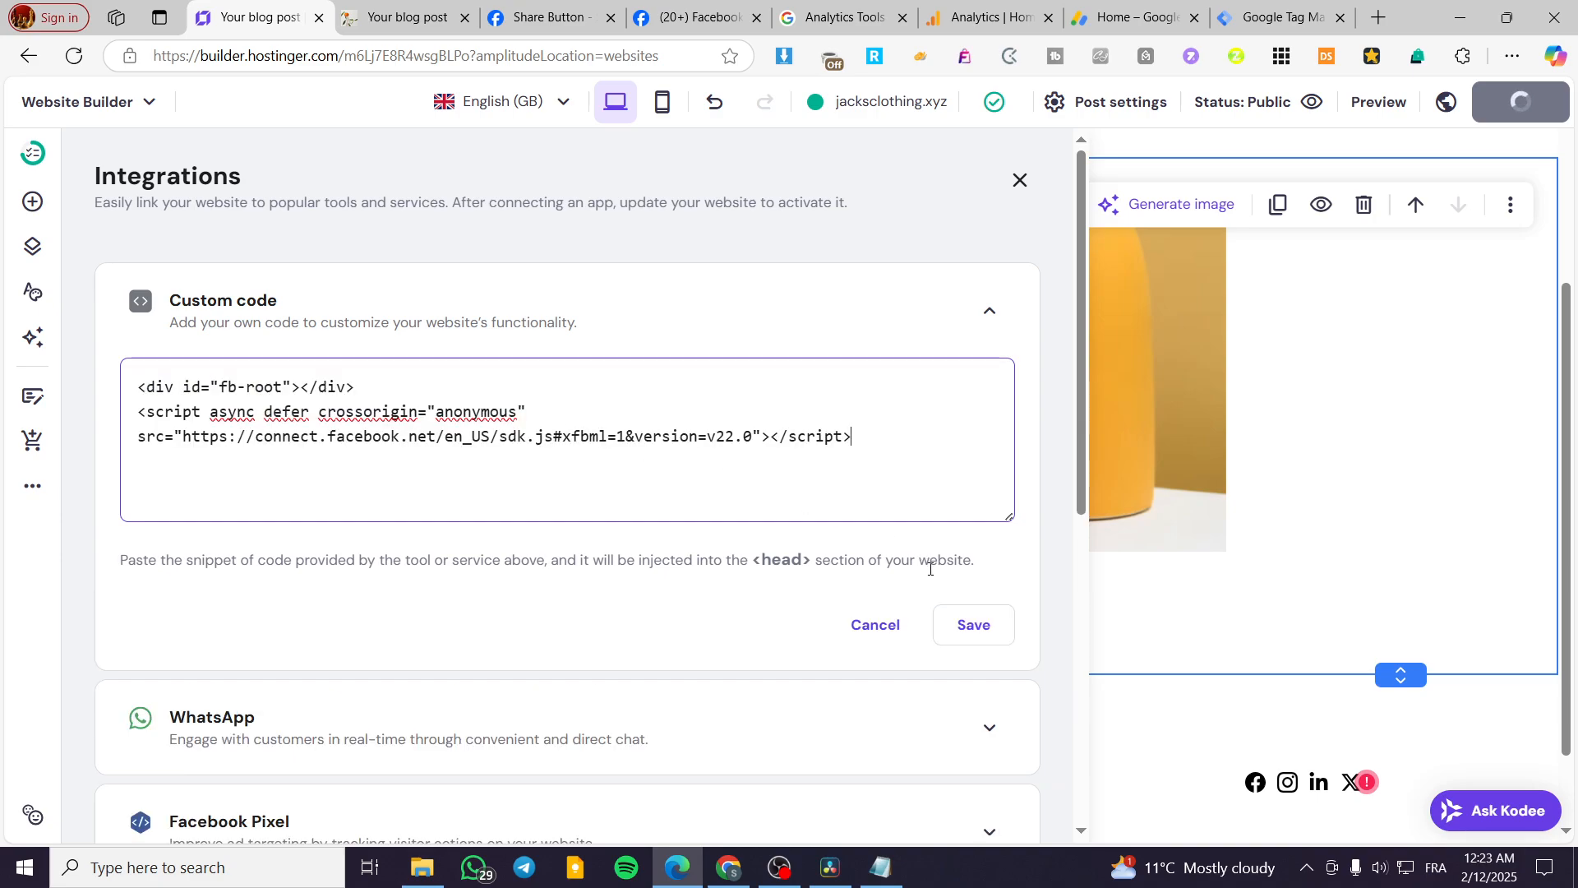
click(995, 635)
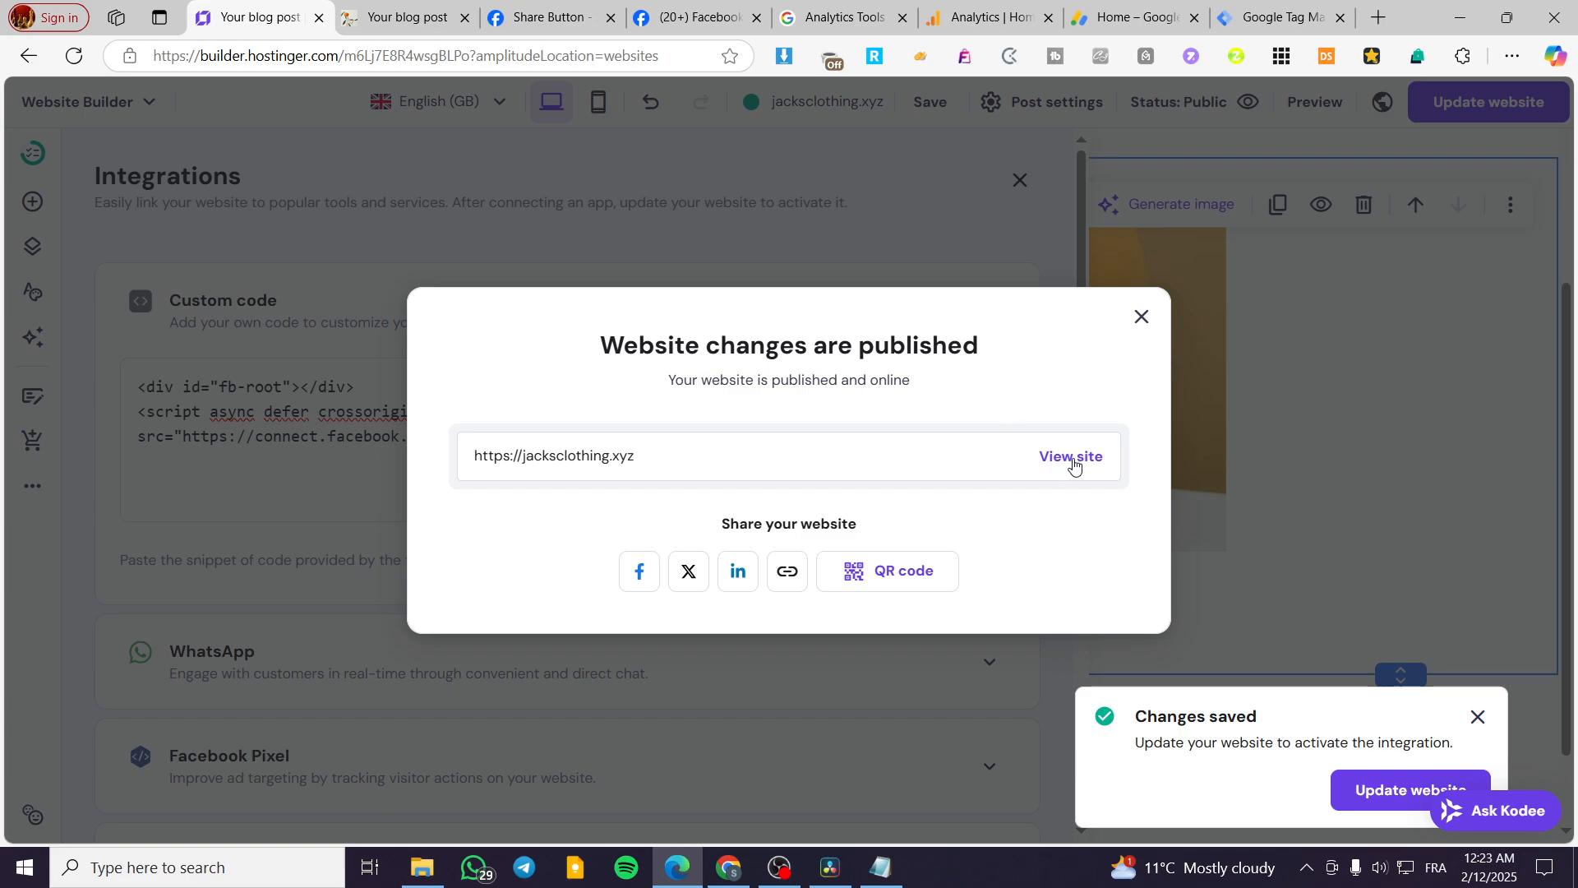
Publish the website update to activate the custom code integration, and close the Integrations settings.
click(1140, 316)
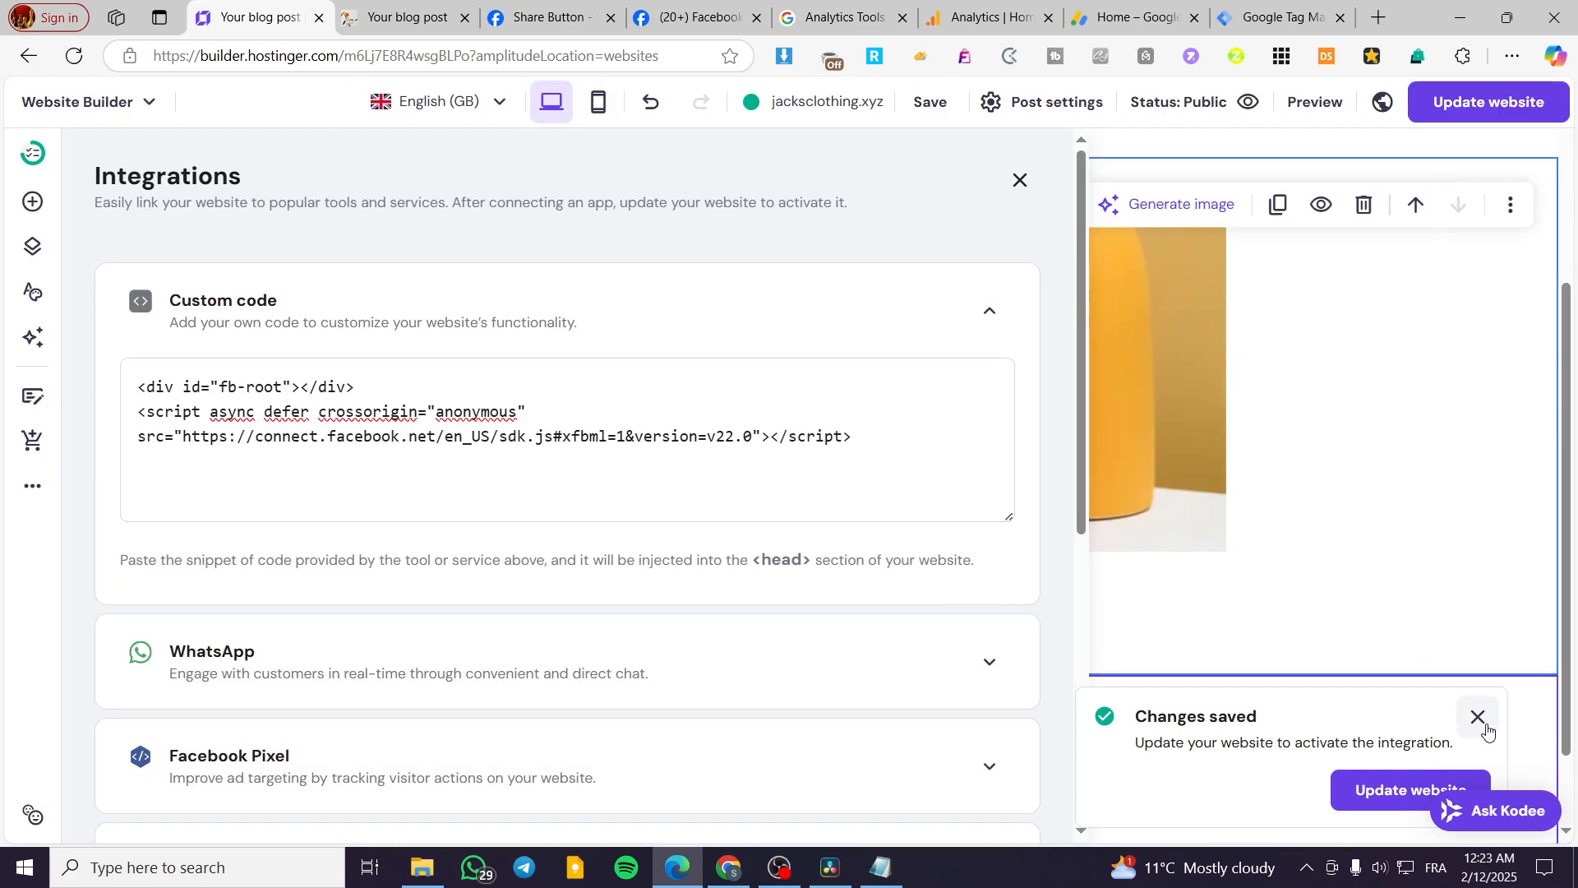
click(1371, 791)
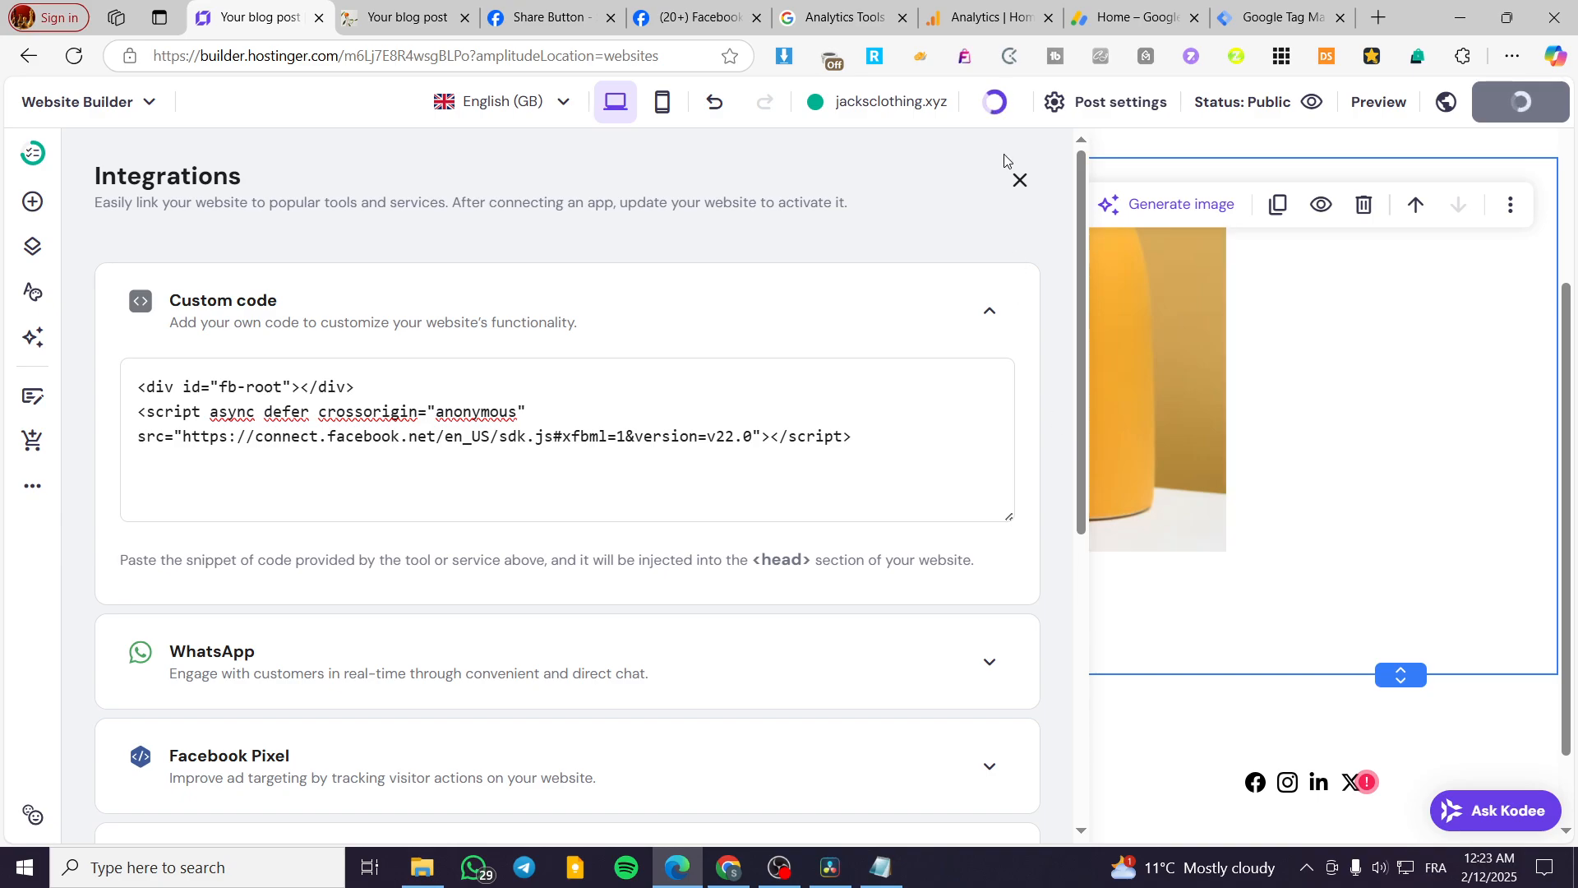
click(1018, 179)
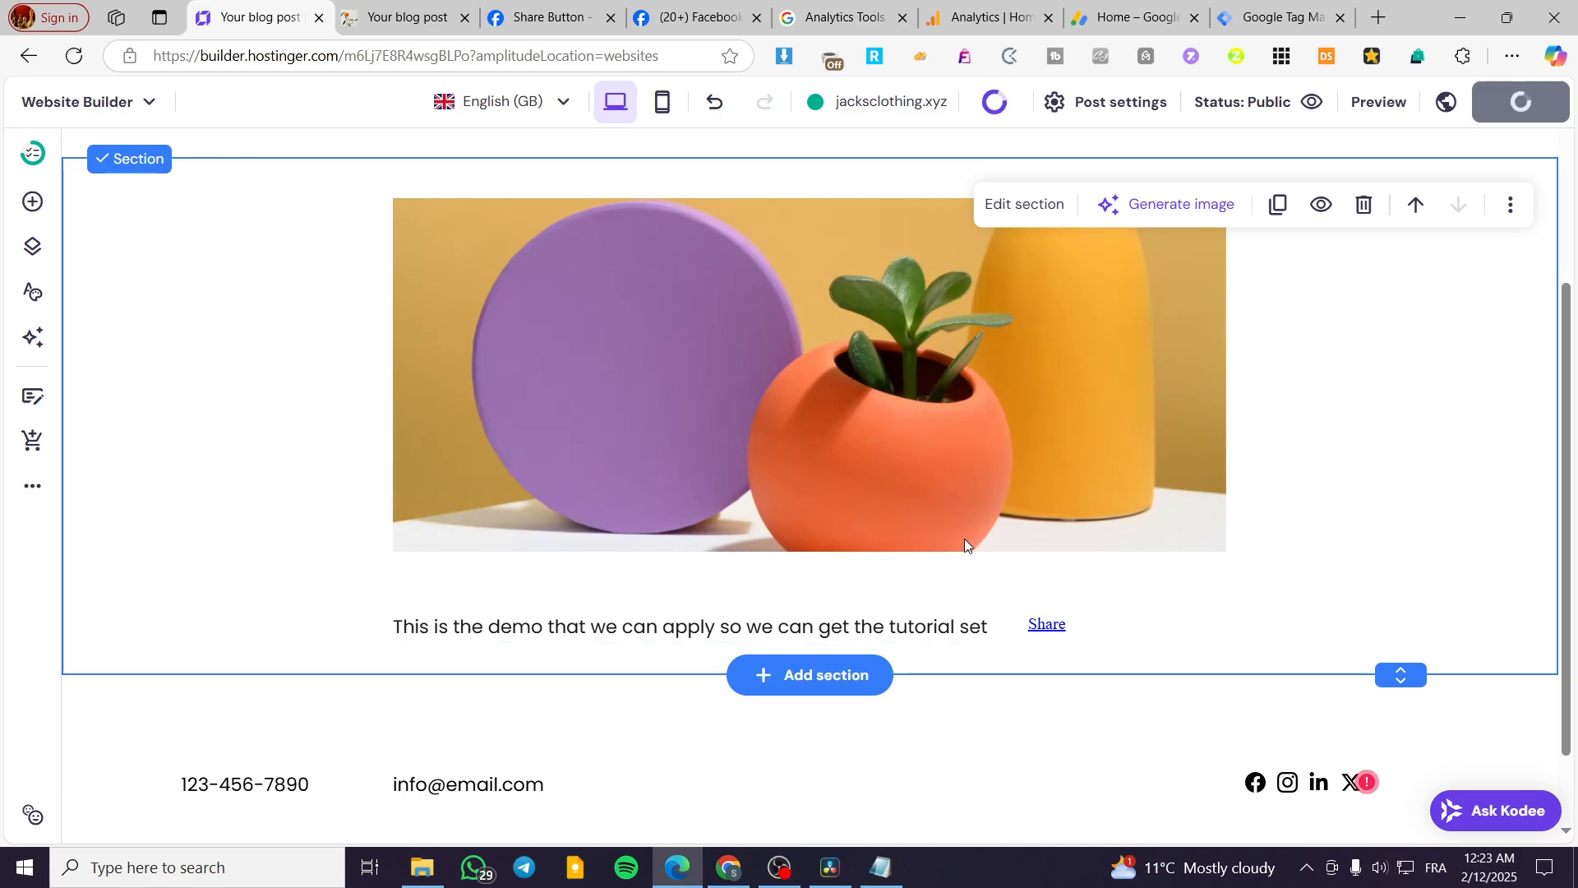
Reload the live blog-post4 page and check the area around its content text for the share button.
click(416, 5)
scroll(1141, 583, down, 4)
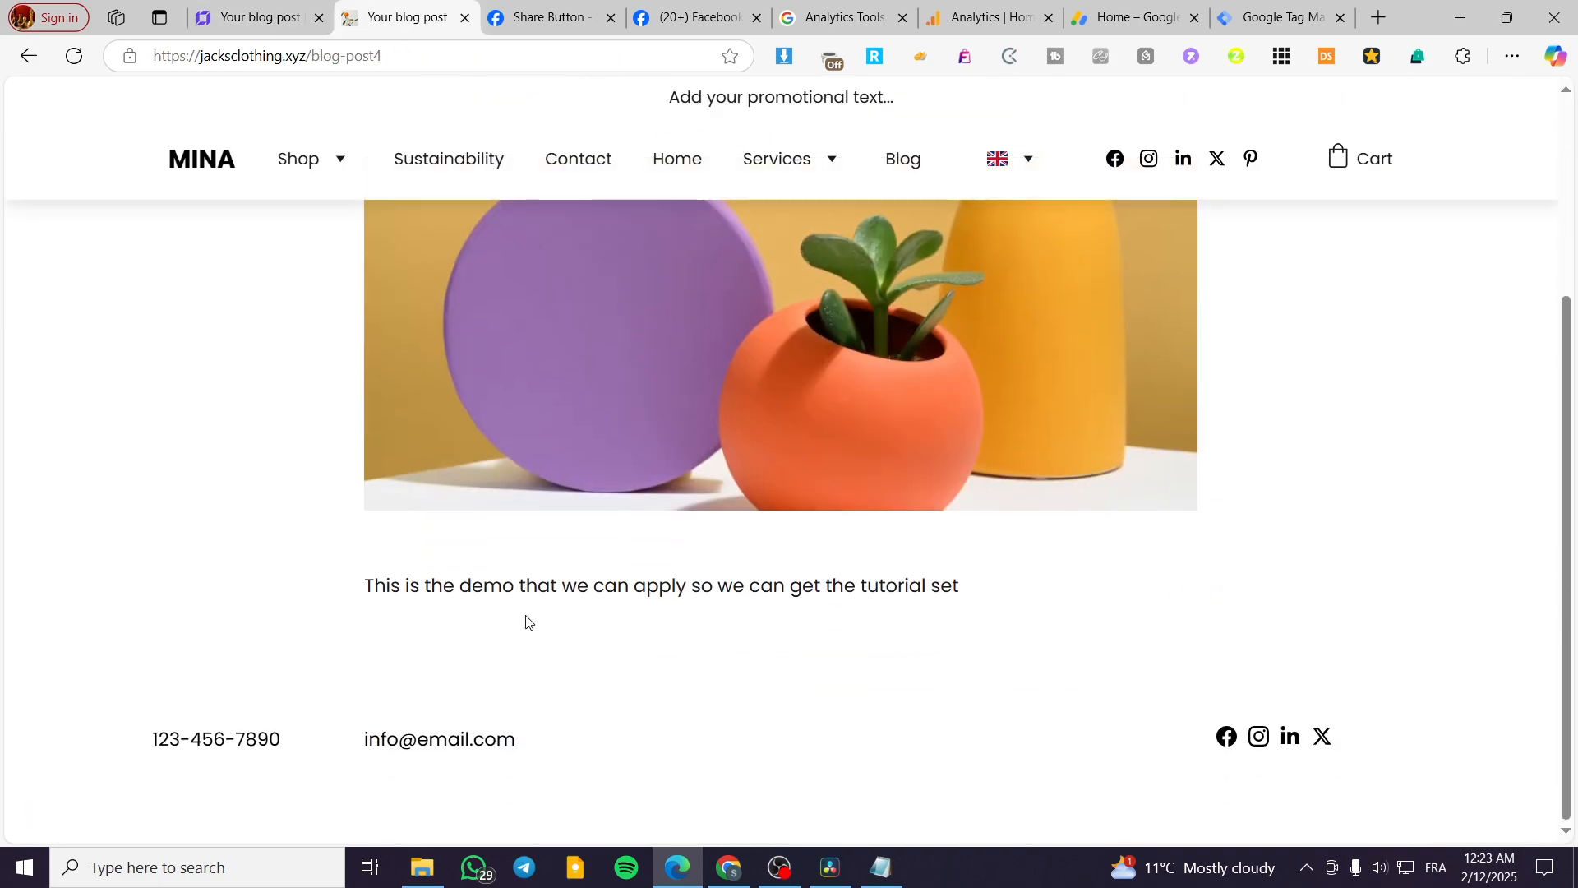
click(255, 15)
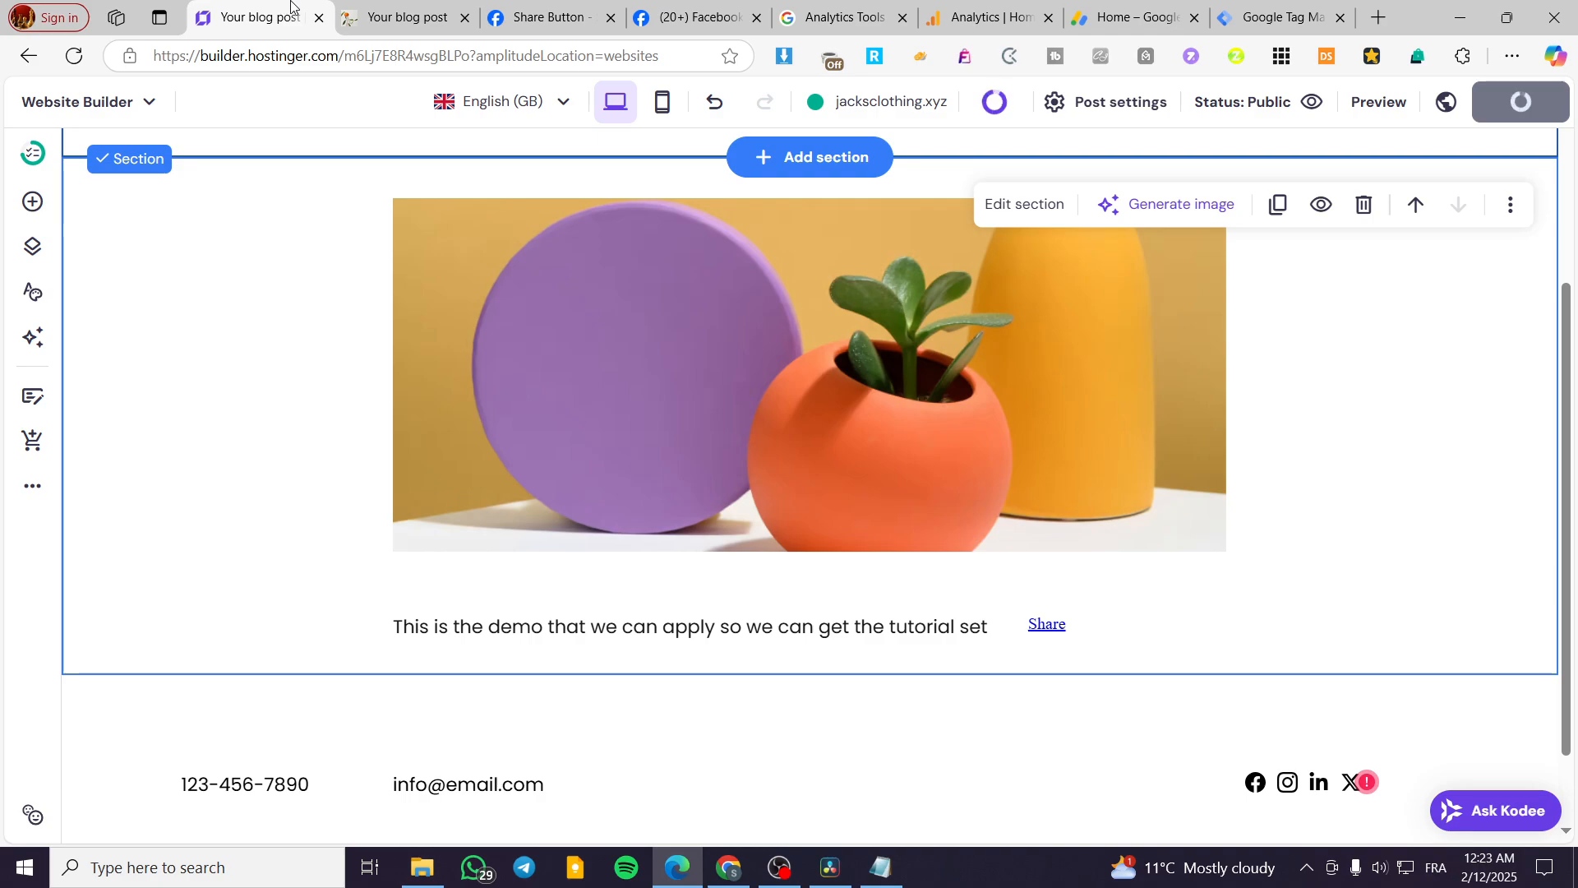
click(386, 8)
click(80, 56)
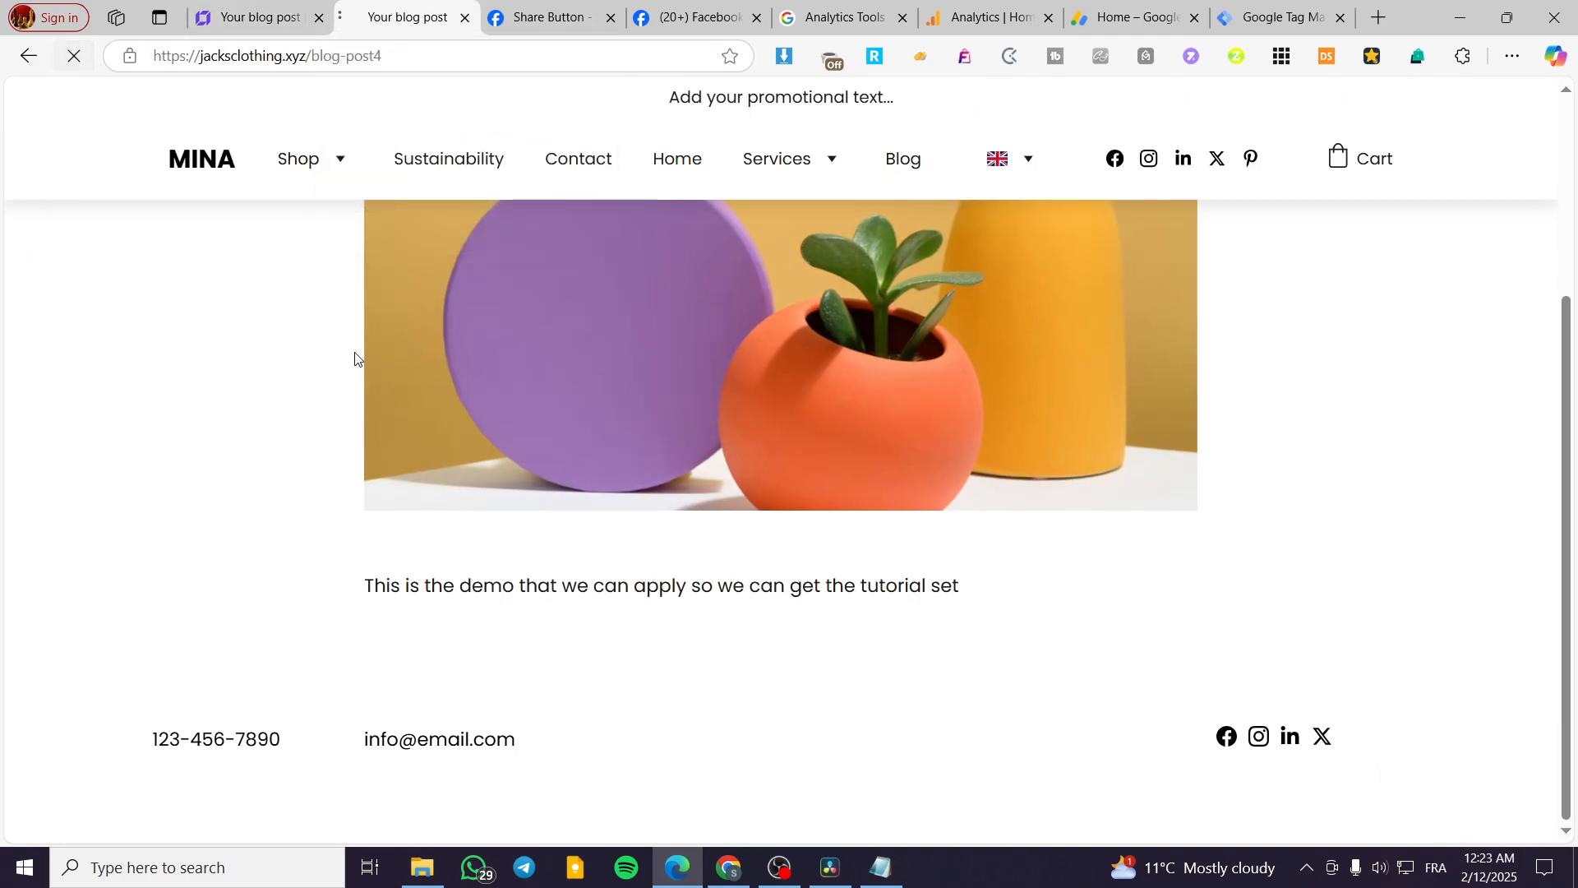
click(74, 55)
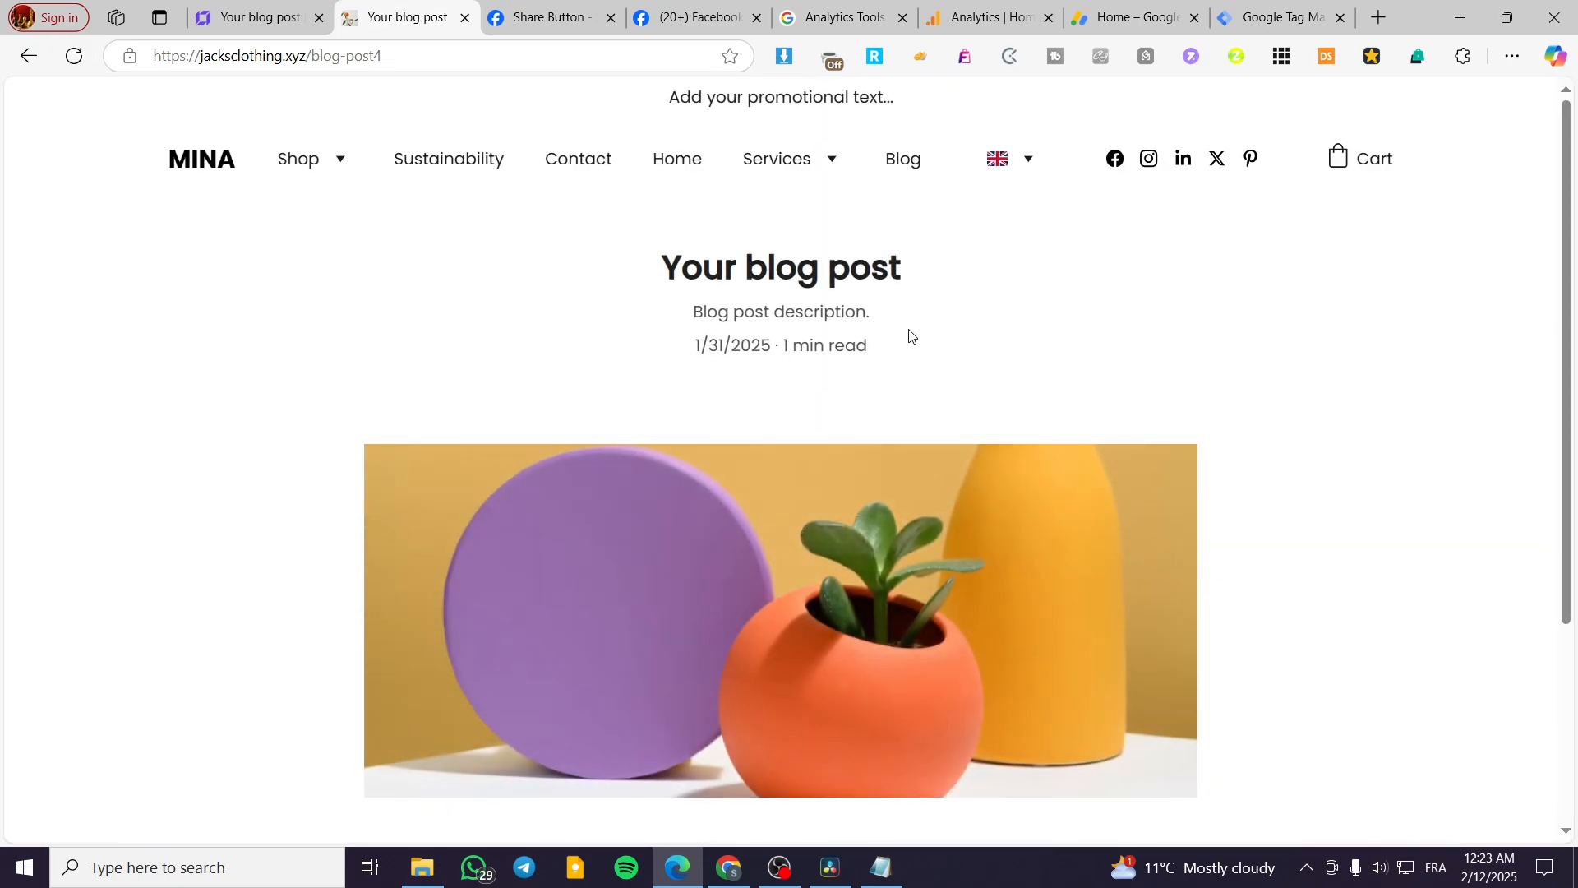
scroll(993, 490, down, 4)
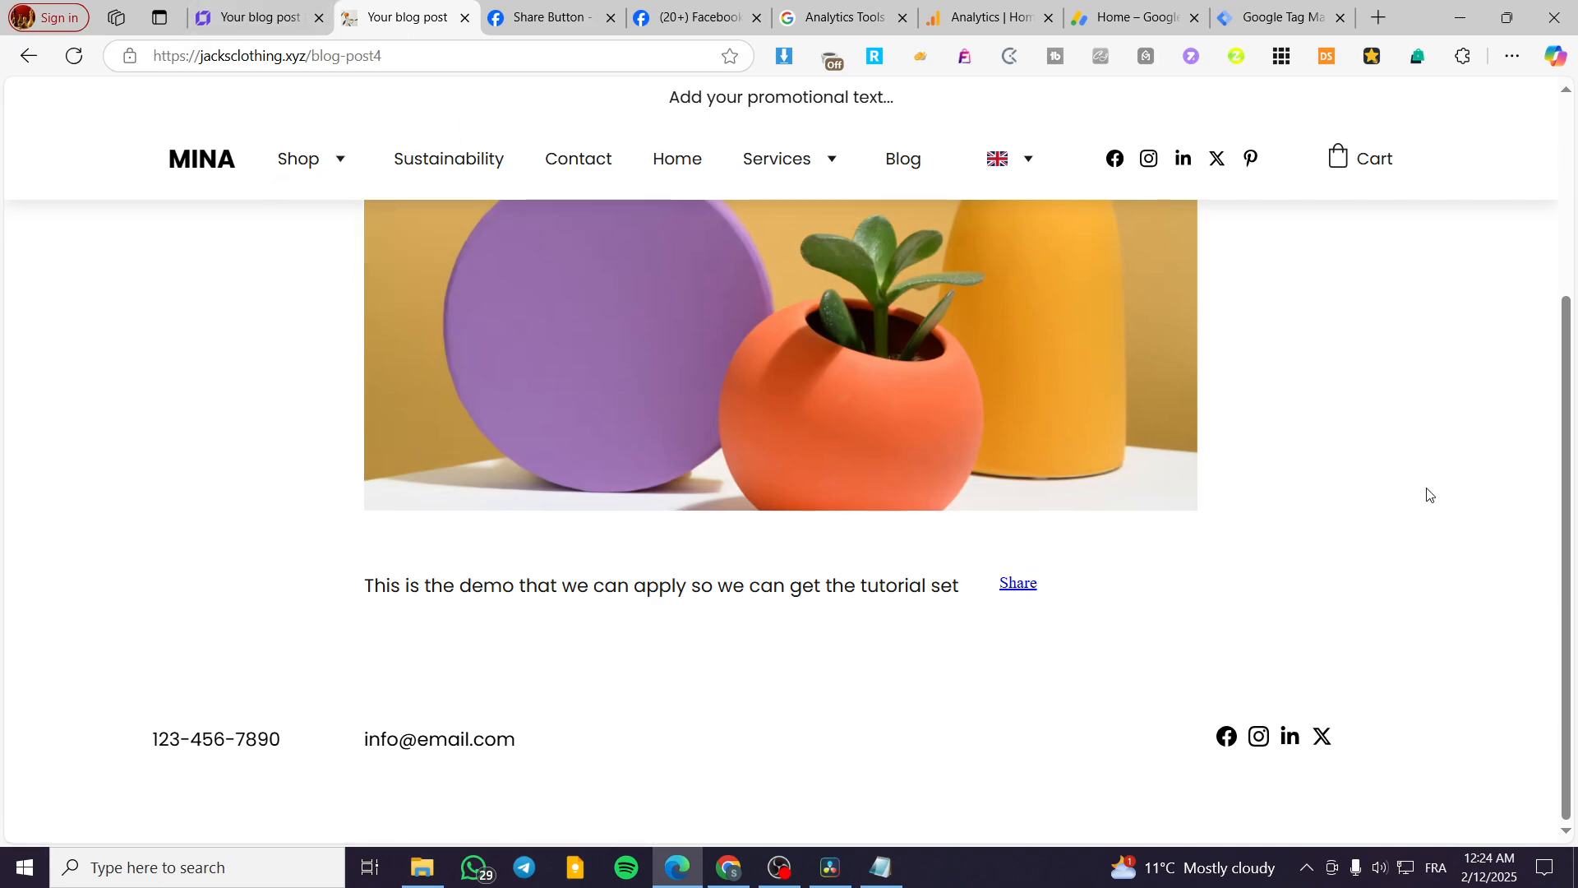
scroll(997, 353, up, 3)
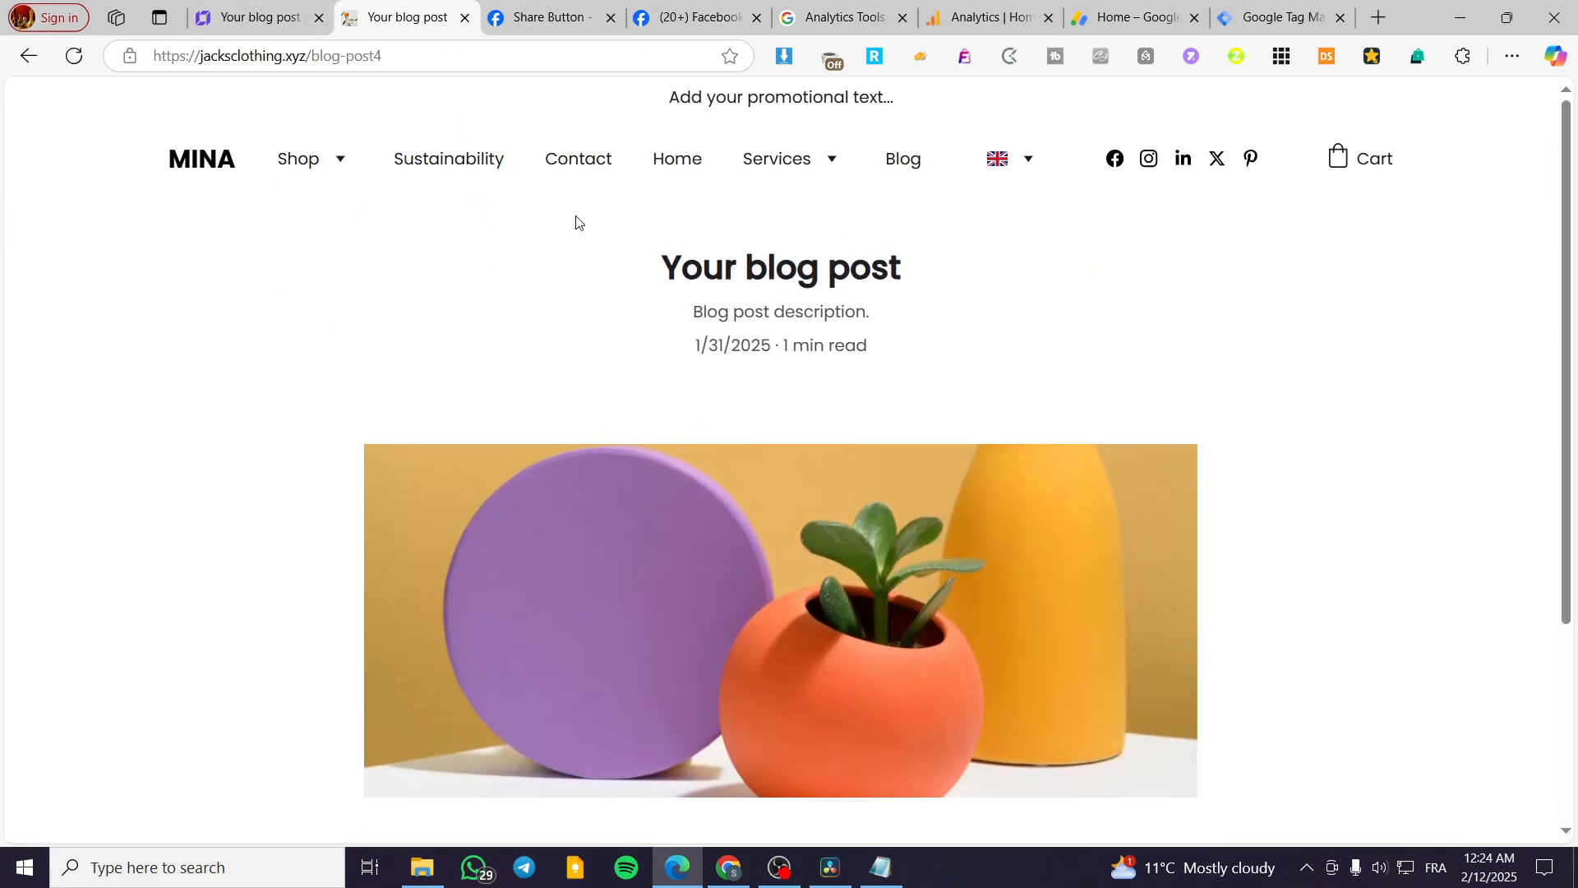